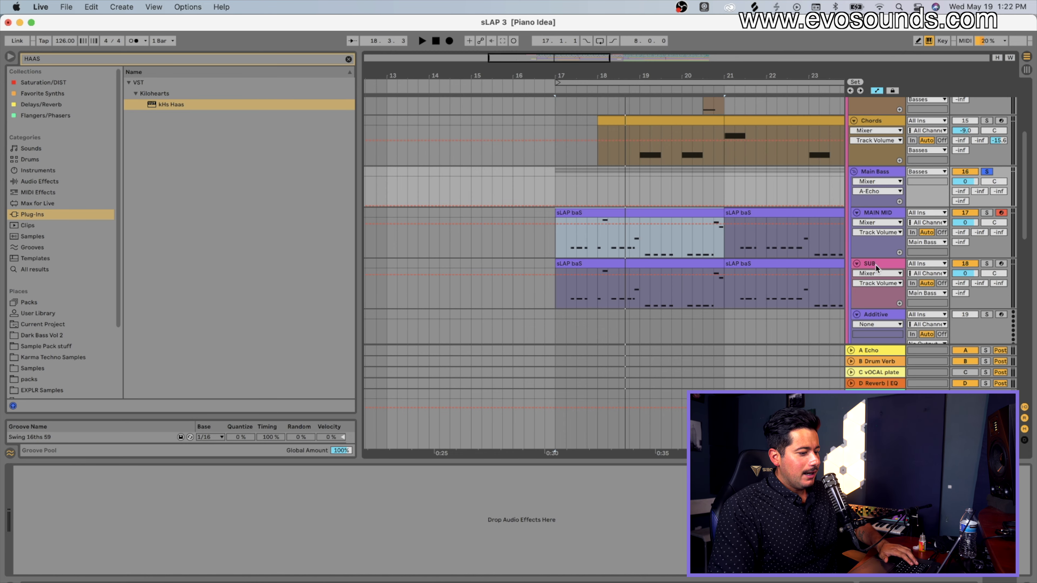
Duplicate the SUB track with its clips and rename the copy "pluck".
click(875, 264)
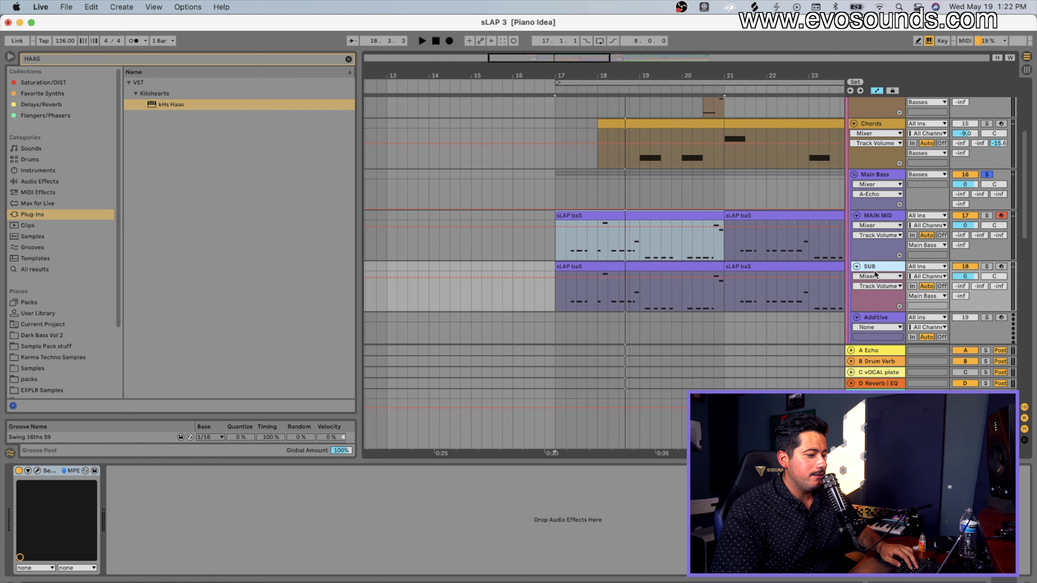
click(876, 234)
click(856, 227)
click(874, 218)
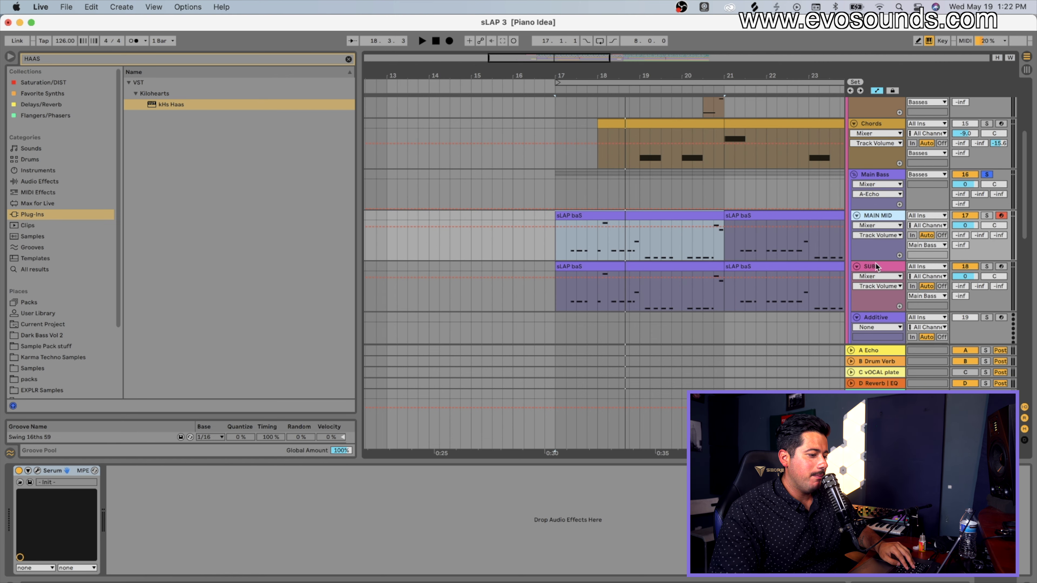
click(875, 265)
key(super+d)
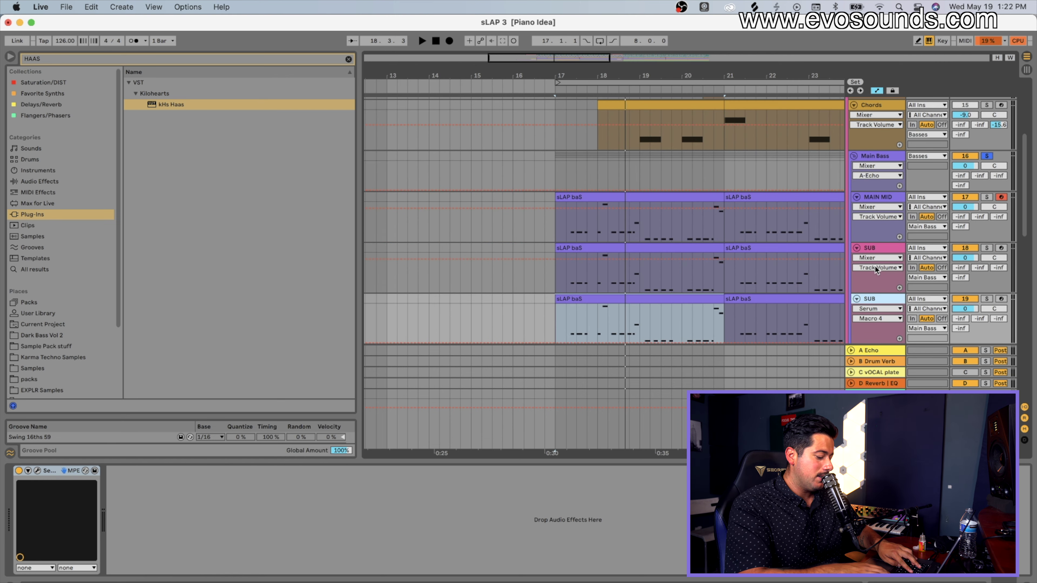
key(super+r)
text(pluck)
key(Return)
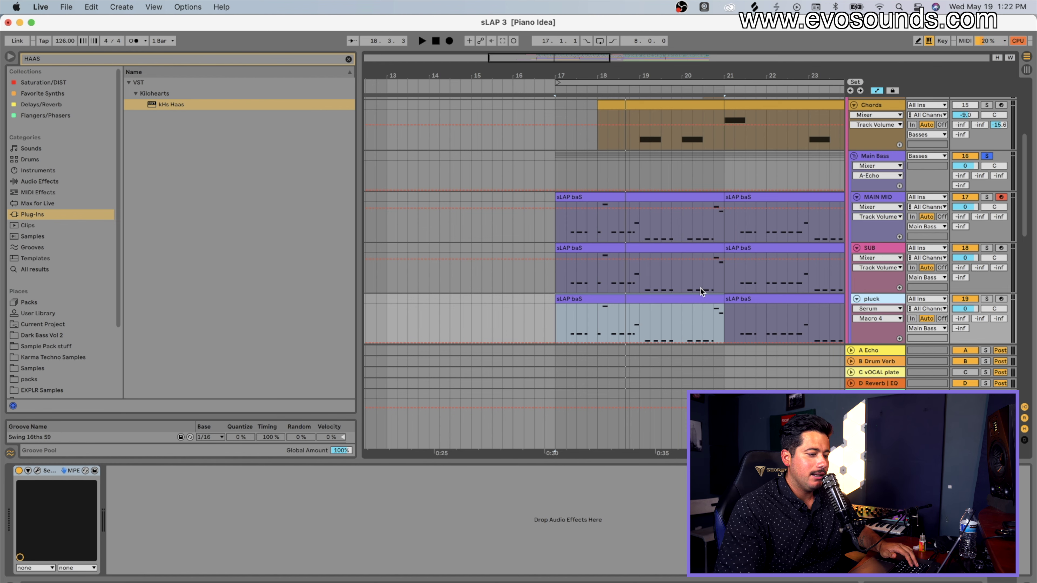
Solo the SUB track and open its Serum instrument.
click(886, 200)
click(894, 246)
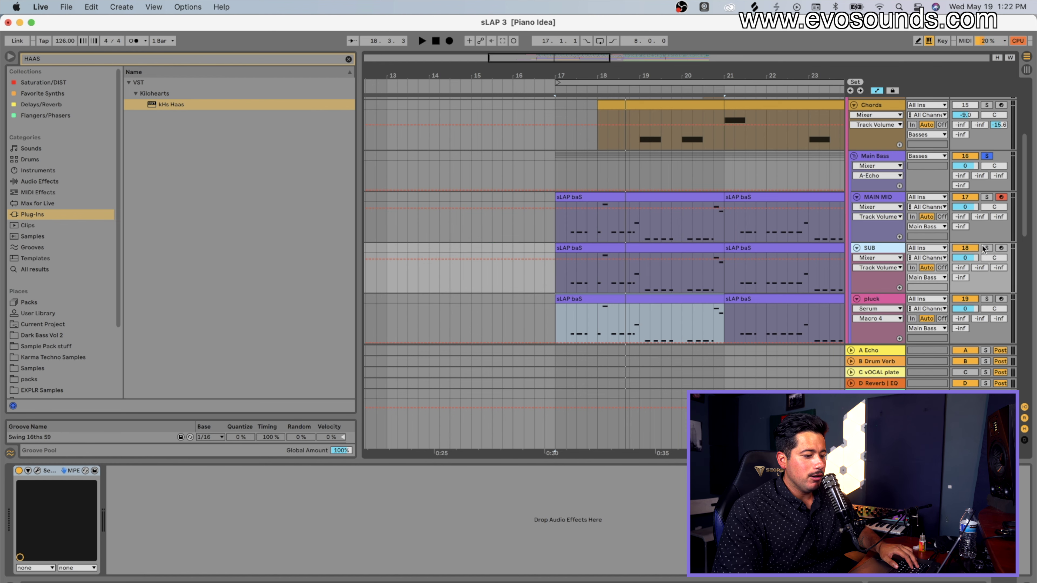
click(985, 248)
click(38, 471)
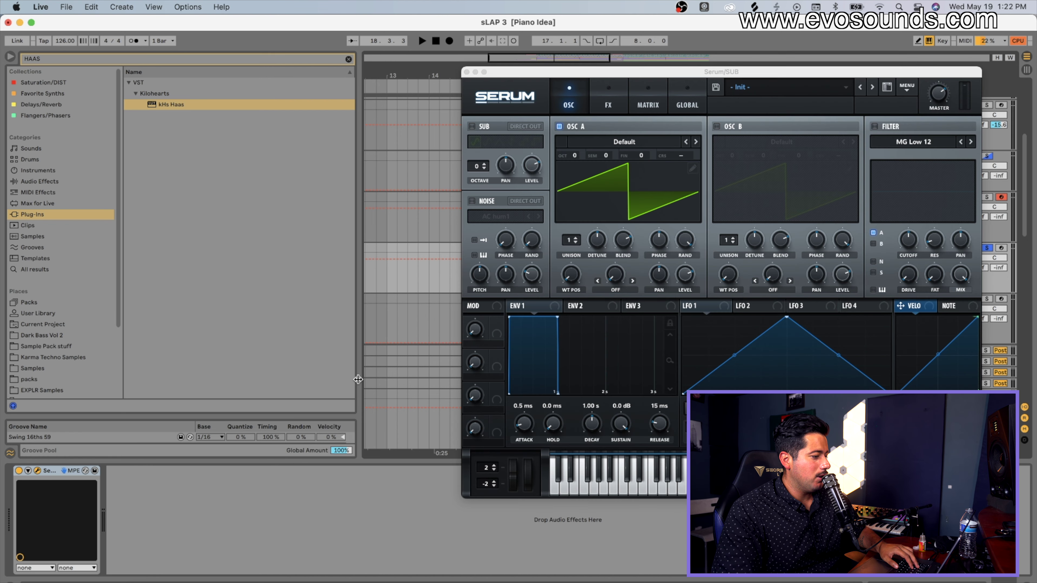
Load the analog Basic Shapes wavetable into oscillator A of the SUB track's Serum.
click(626, 143)
click(719, 127)
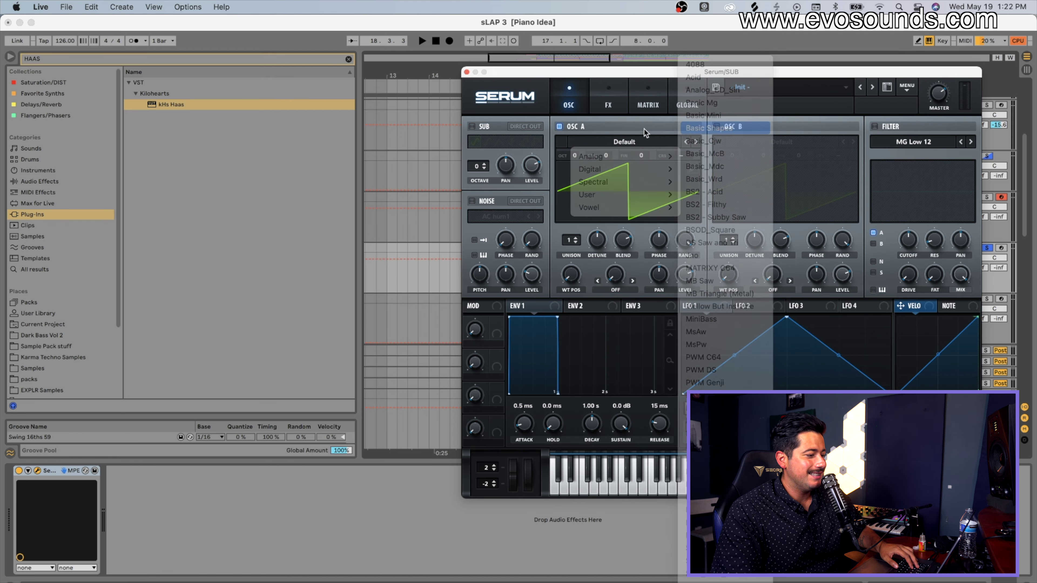
click(617, 142)
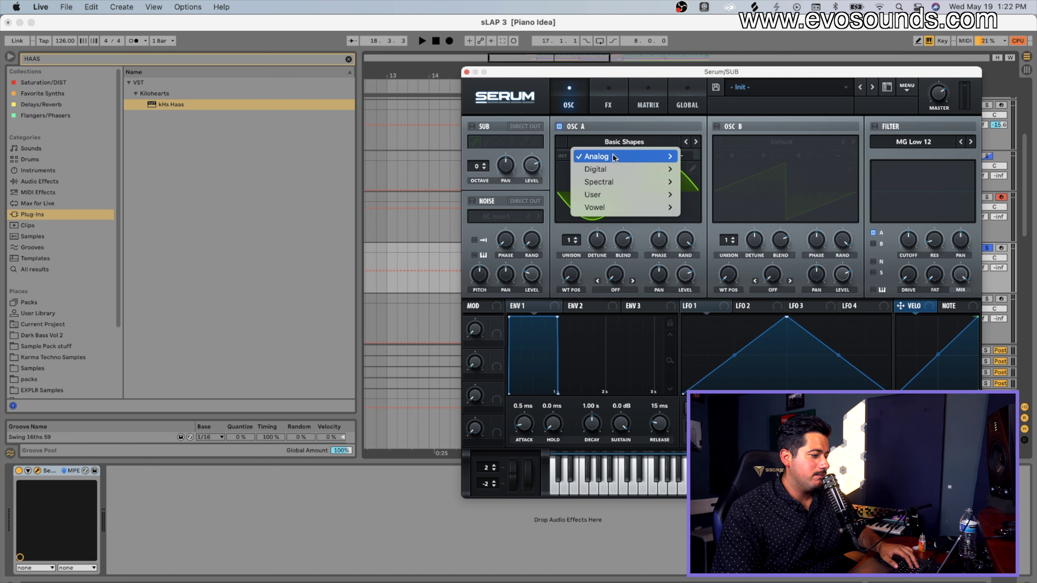
mouse_move(628, 156)
click(542, 271)
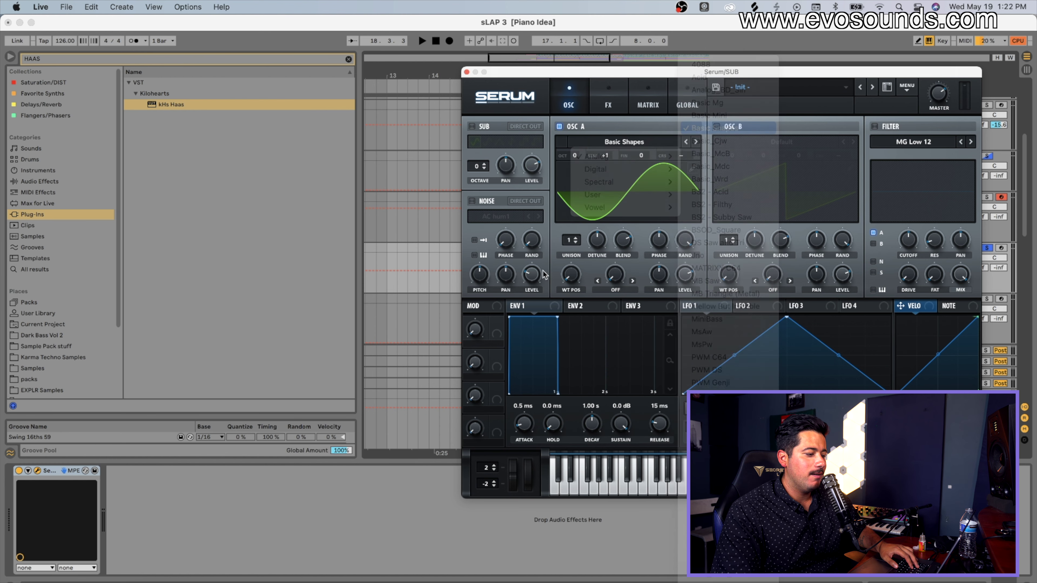
Lower oscillator A's octave to -3 with the semitone offset at 0.
drag(613, 157, 611, 166)
click(613, 163)
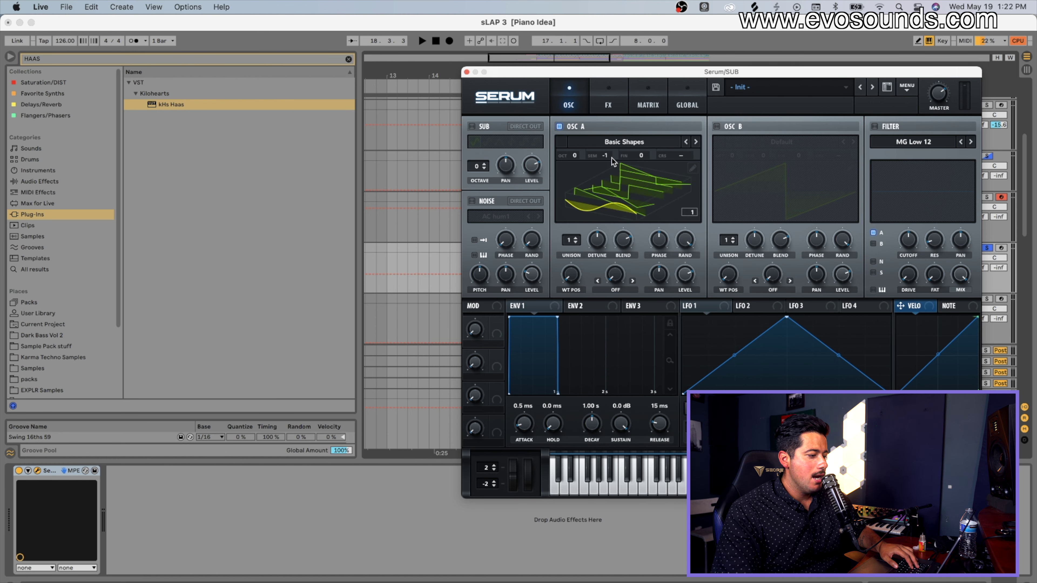
click(626, 186)
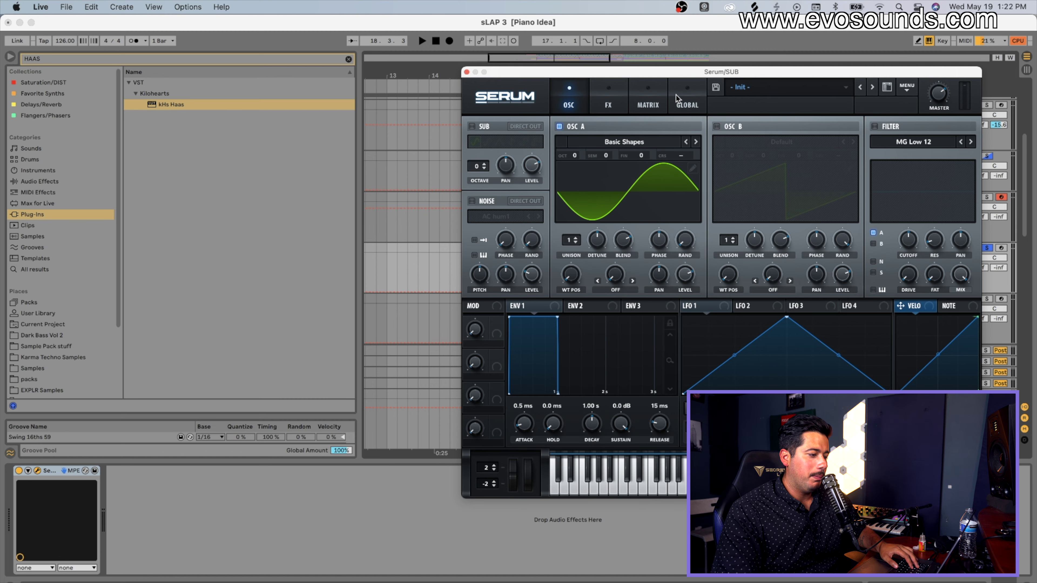
drag(691, 75, 453, 90)
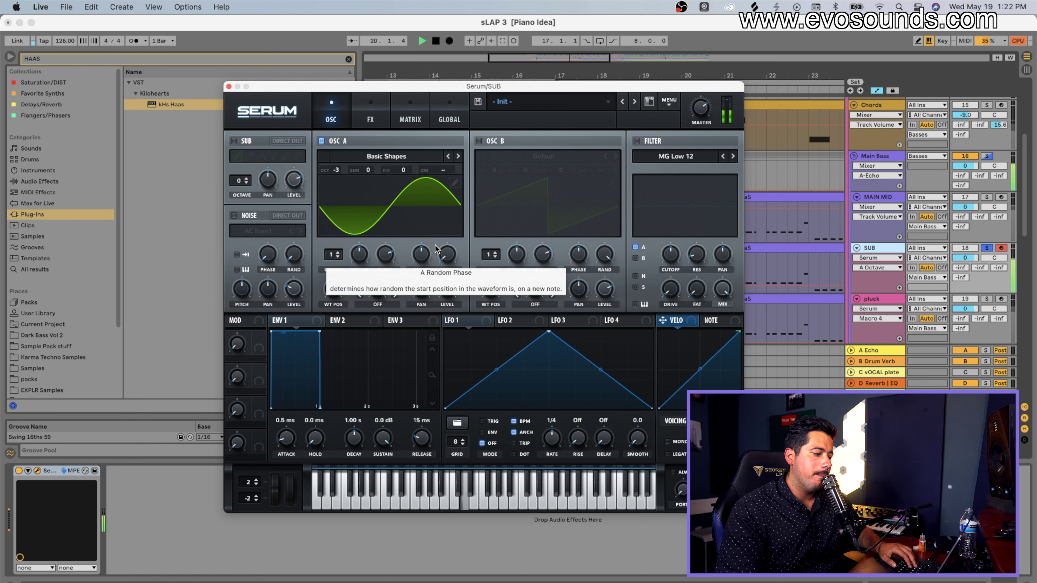
Enable Serum's Tube distortion effect, raise its drive, and audition the sub bass.
click(372, 116)
click(238, 160)
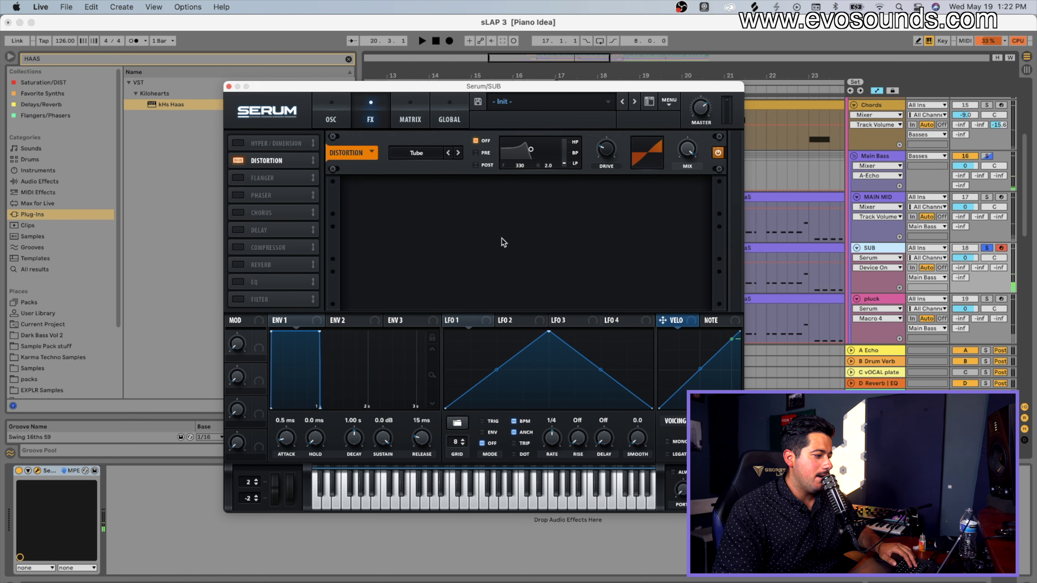
drag(617, 155, 622, 118)
key(space)
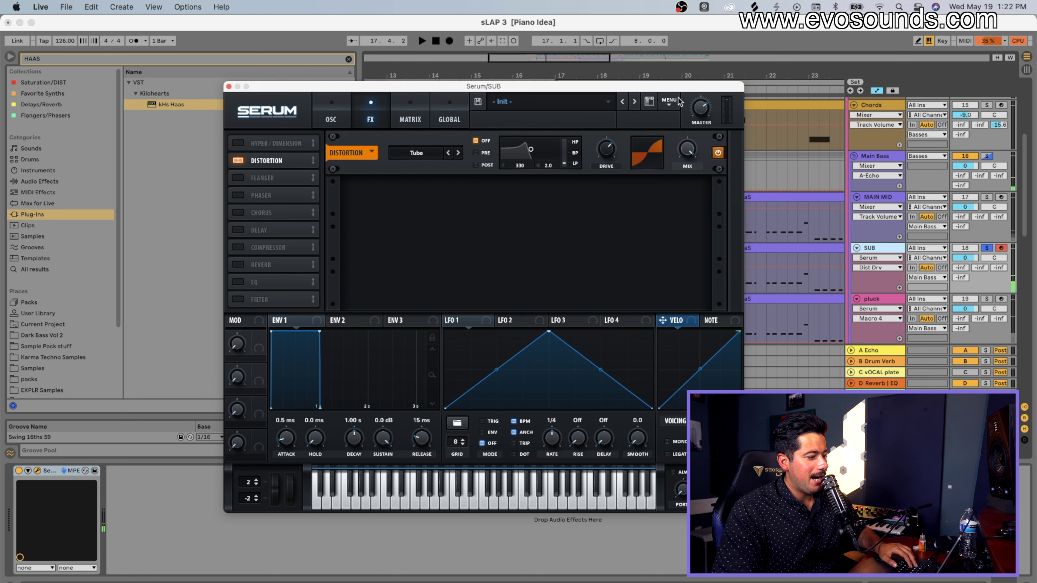
Make the SUB voicing mono with legato and set the portamento time to 20 ms.
drag(678, 86, 525, 86)
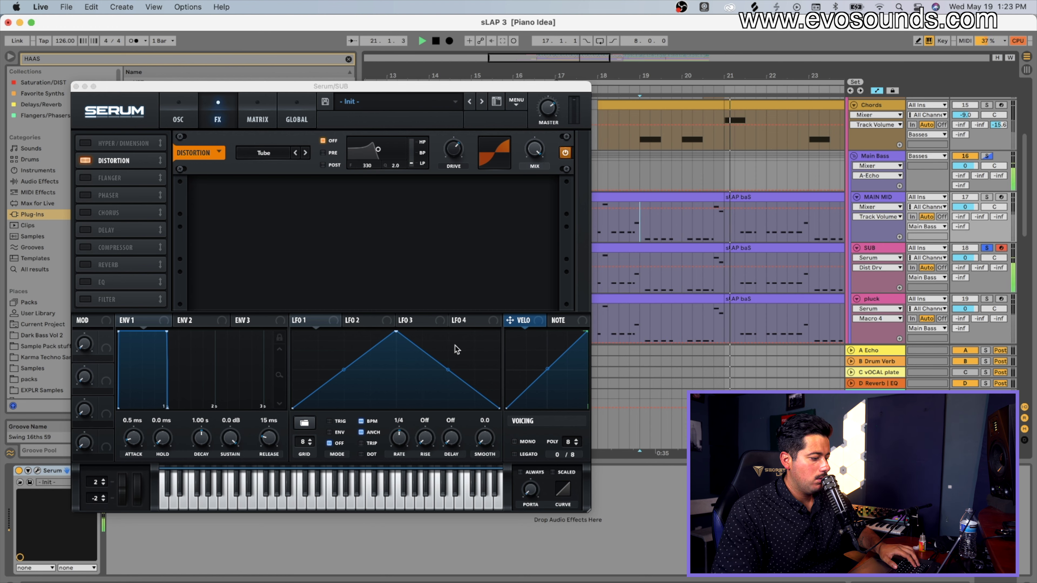
click(514, 441)
click(514, 455)
key(space)
drag(530, 489, 543, 456)
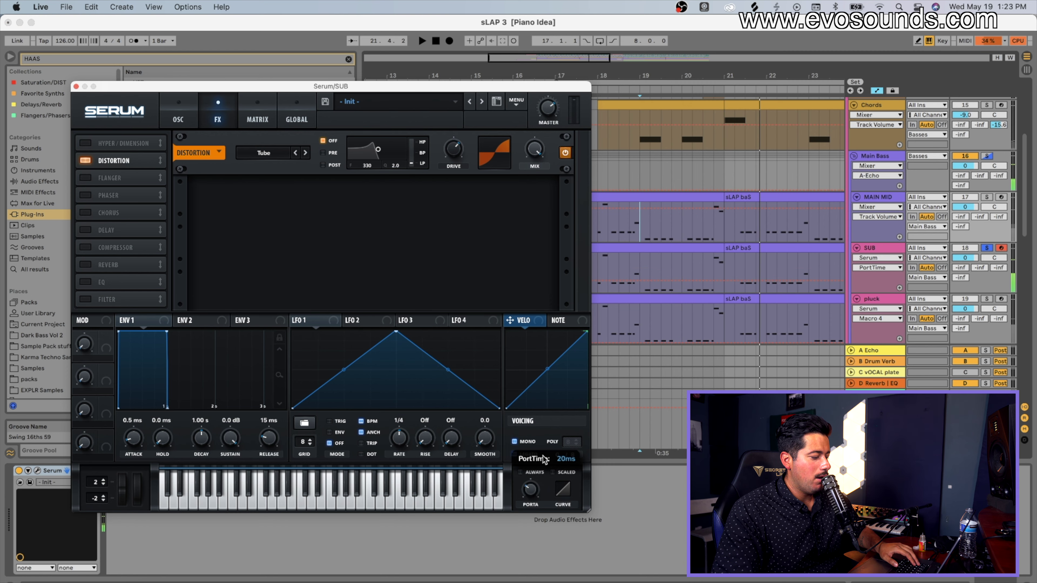
Move oscillator A's wavetable position to the square wave, and enable oscillator B with its octave at -2.
drag(188, 83, 432, 94)
click(437, 126)
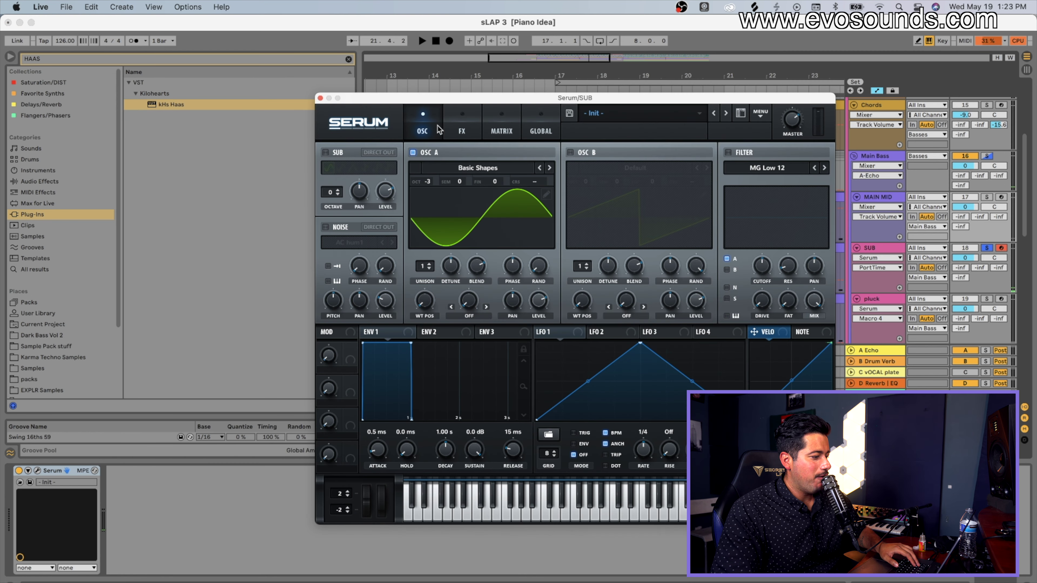
click(473, 172)
click(425, 302)
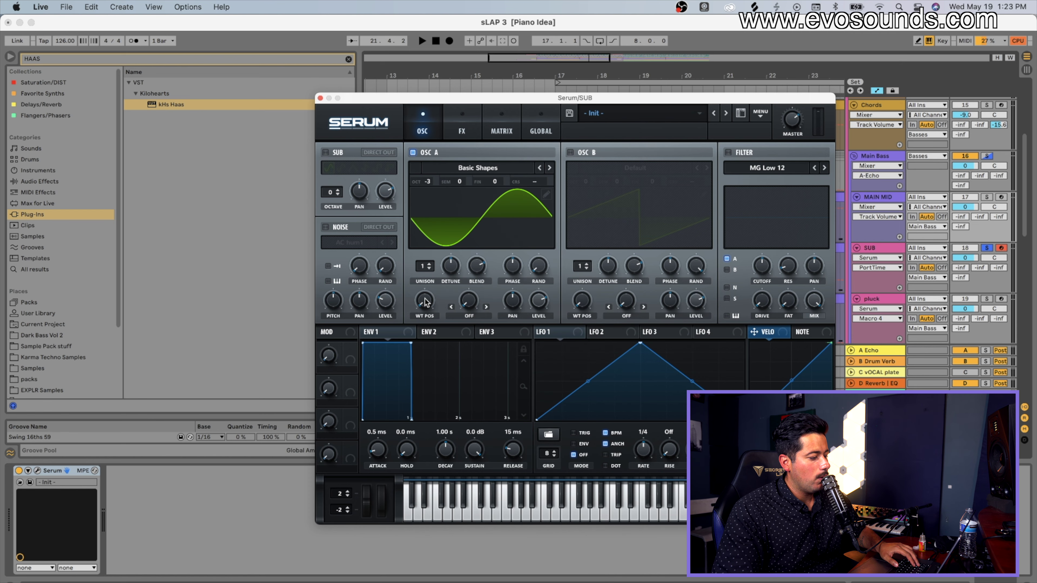
drag(424, 301, 451, 279)
click(570, 152)
drag(585, 182, 586, 192)
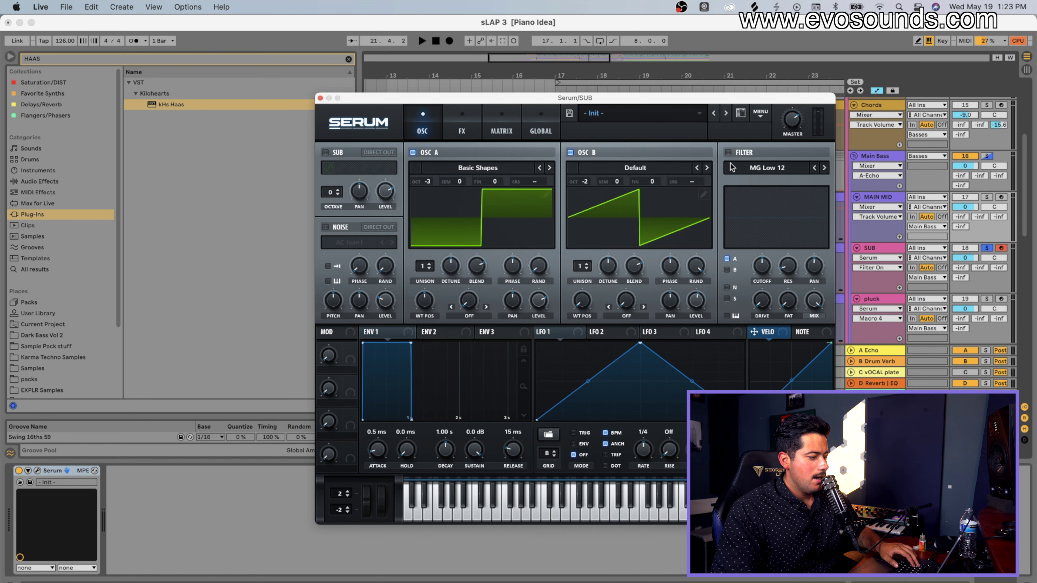
Enable the filter for oscillators A and B as MG Low 24 and adjust its cutoff.
click(741, 154)
click(761, 265)
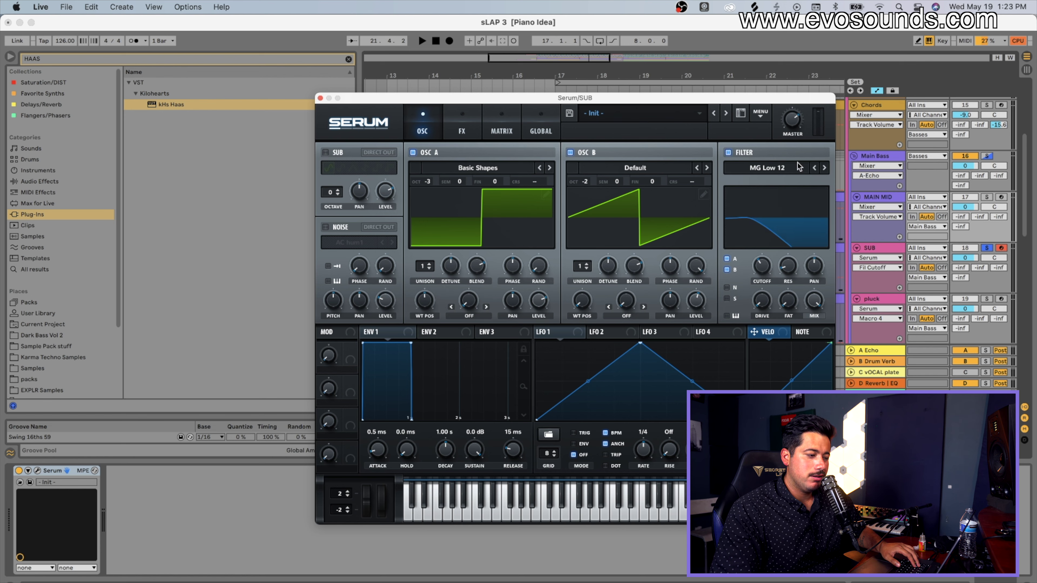
drag(756, 269, 759, 266)
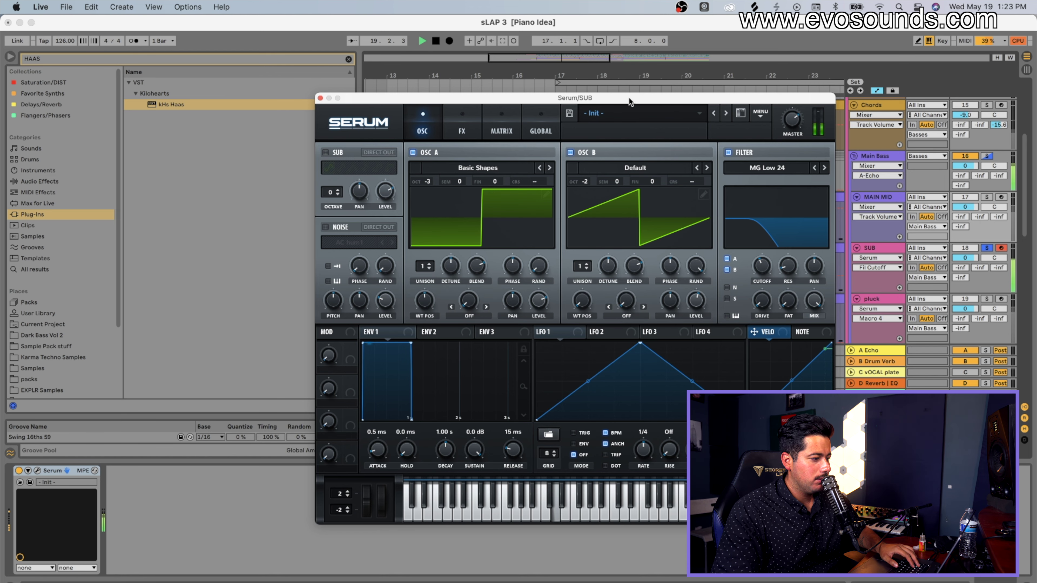
Adjust oscillator B's level, random phase and start phase, audition the sub, and close Serum.
mouse_move(629, 96)
mouse_down()
mouse_move(647, 216)
mouse_move(622, 101)
mouse_up()
click(616, 197)
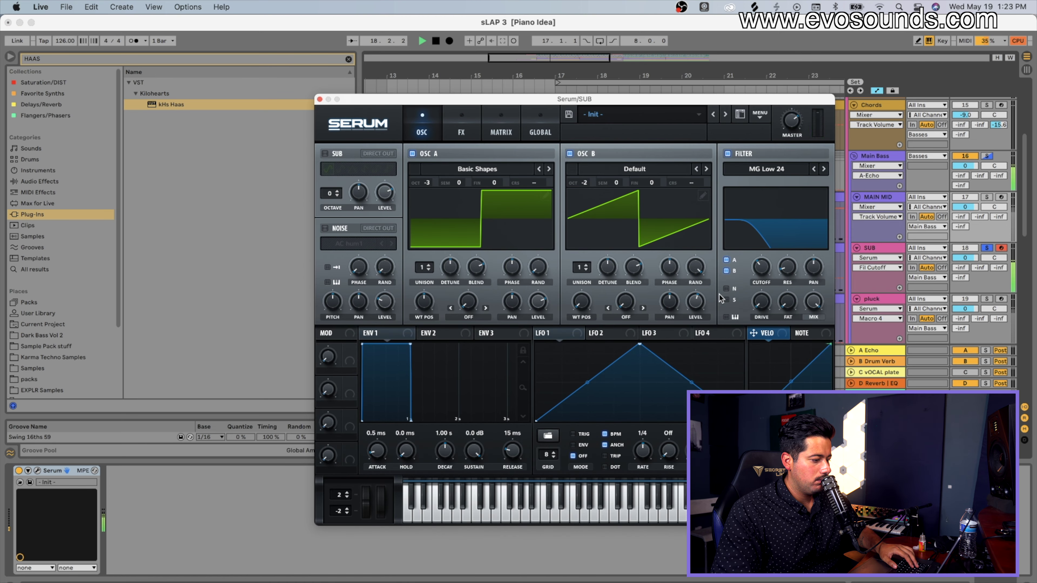
drag(696, 302, 689, 321)
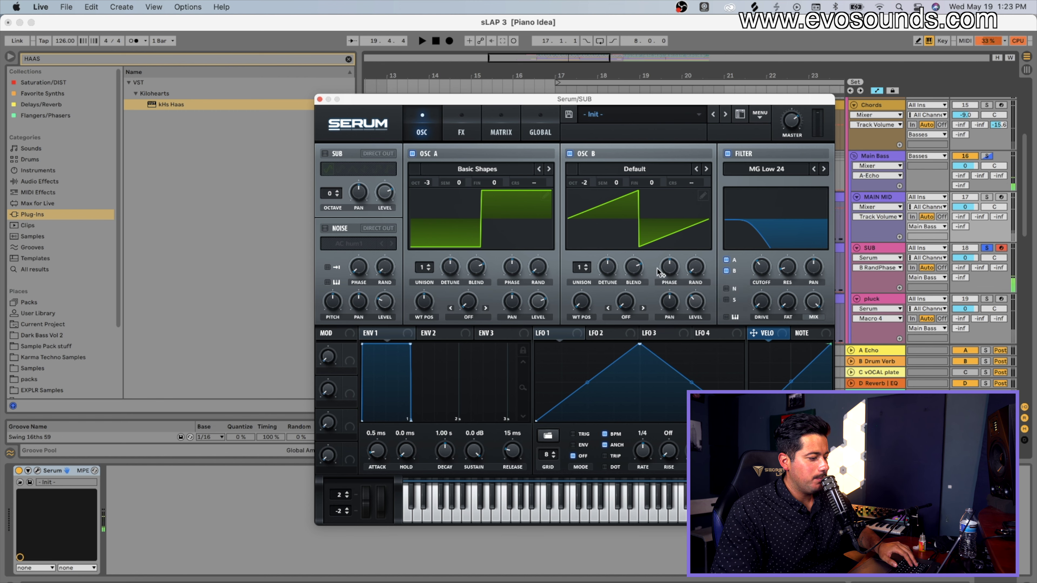
drag(660, 273, 660, 297)
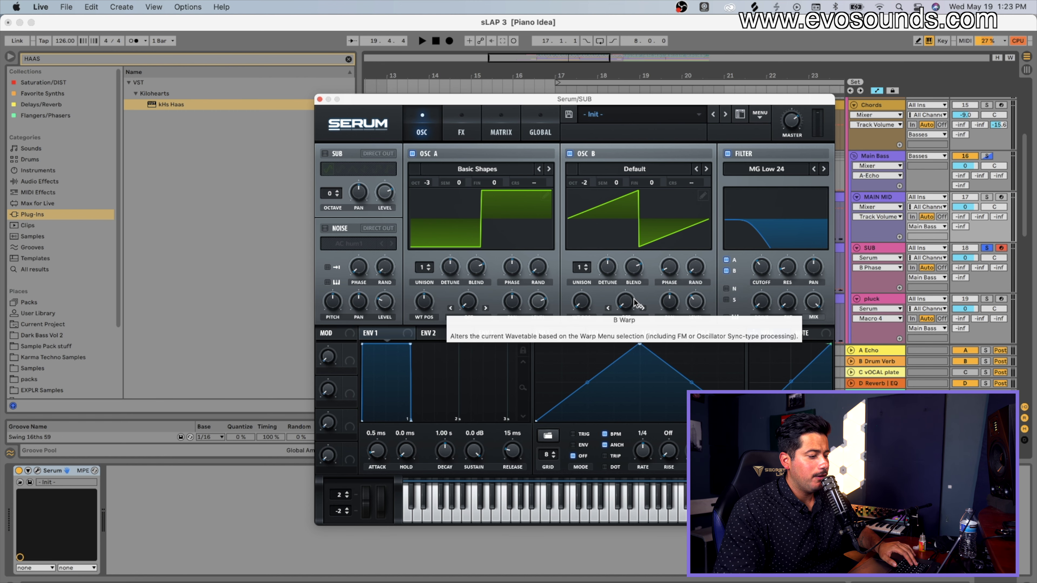
key(space)
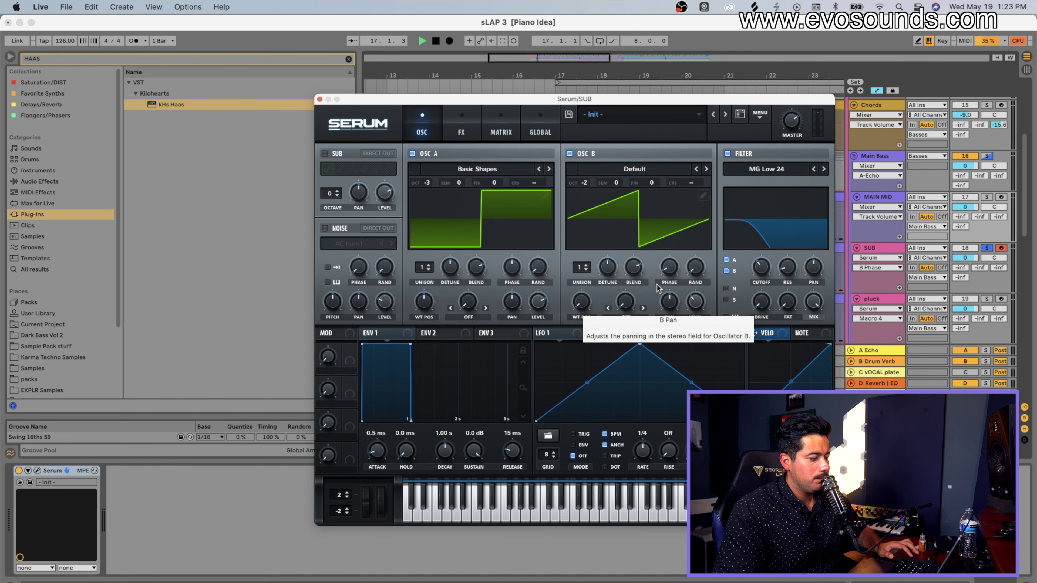
click(320, 100)
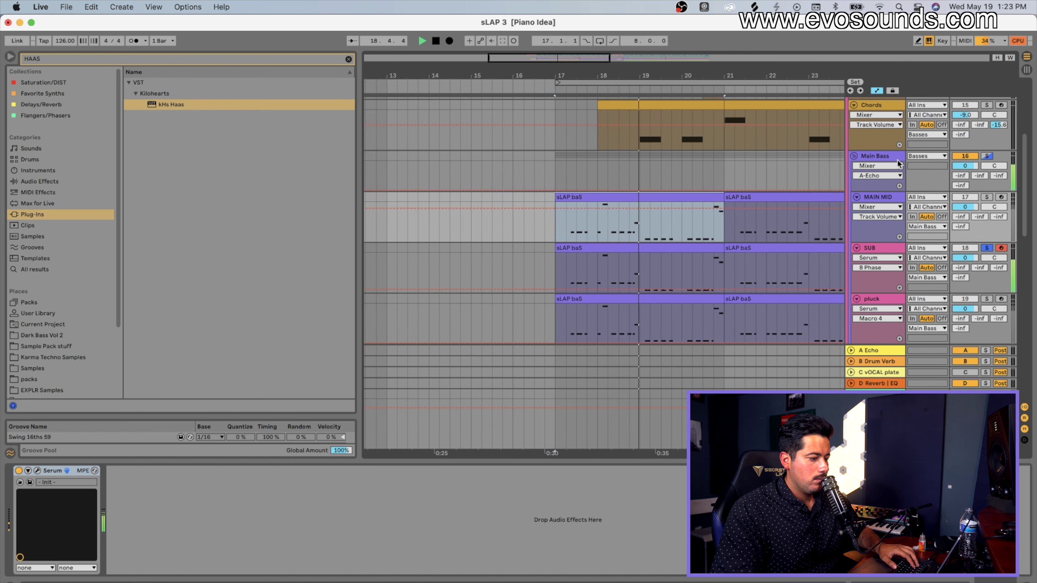
Show the session mixer and play the soloed SUB track to check its level.
key(Tab)
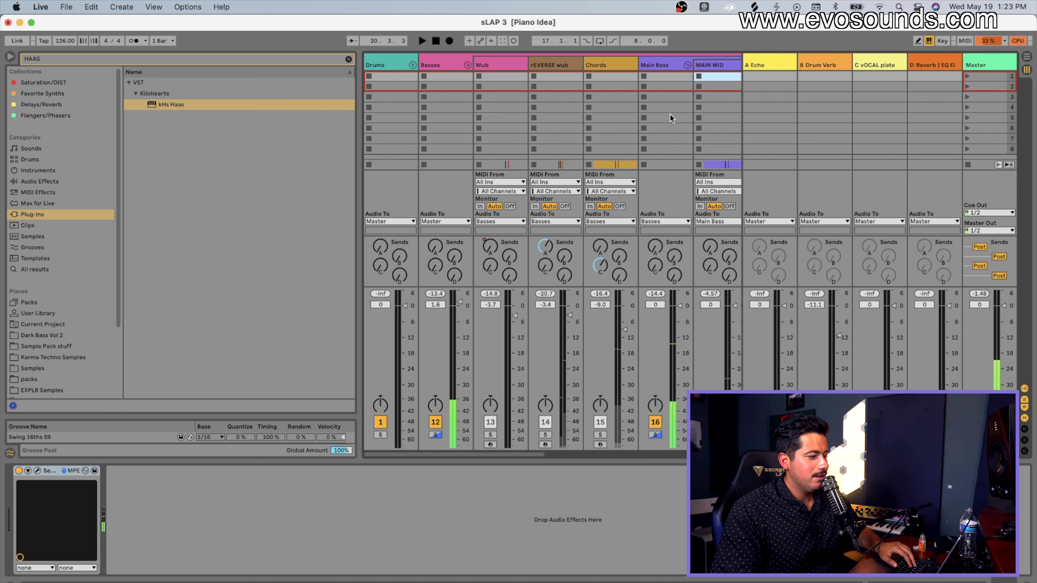
scroll(670, 118, right, 5)
key(space)
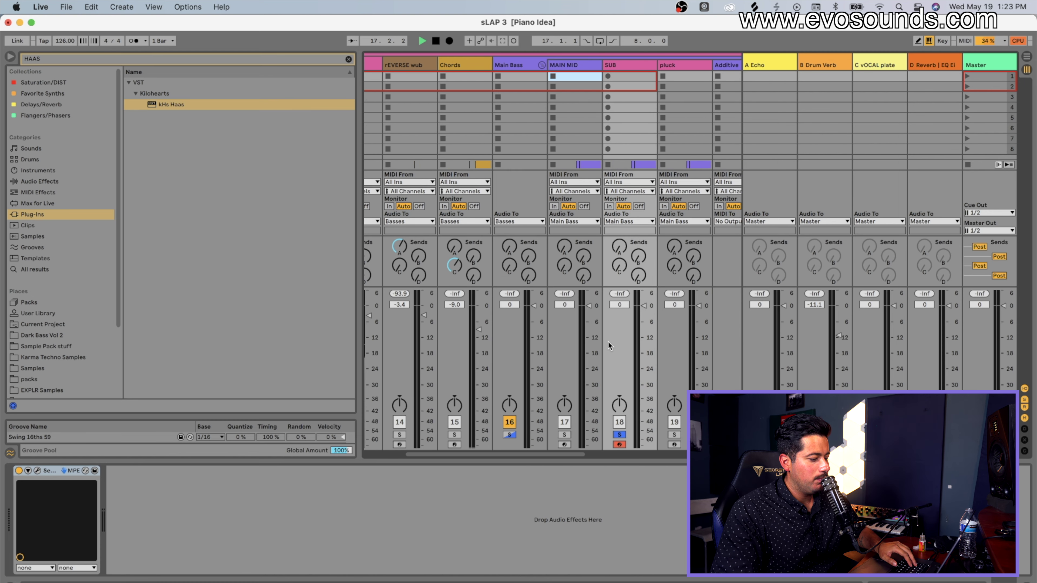
key(space)
Solo the MAIN MID track instead of SUB and open its Serum instrument.
click(593, 306)
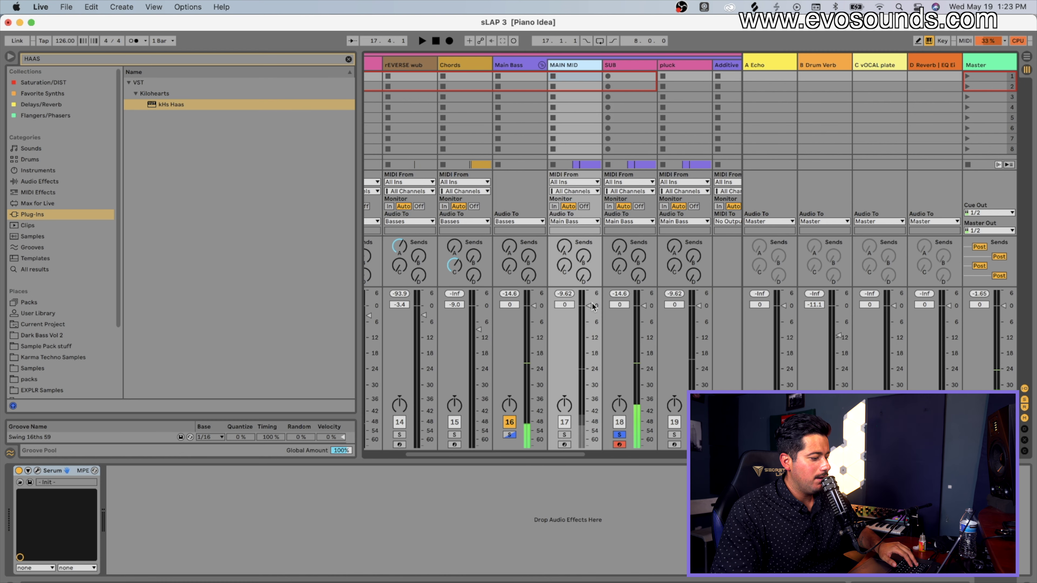
click(565, 434)
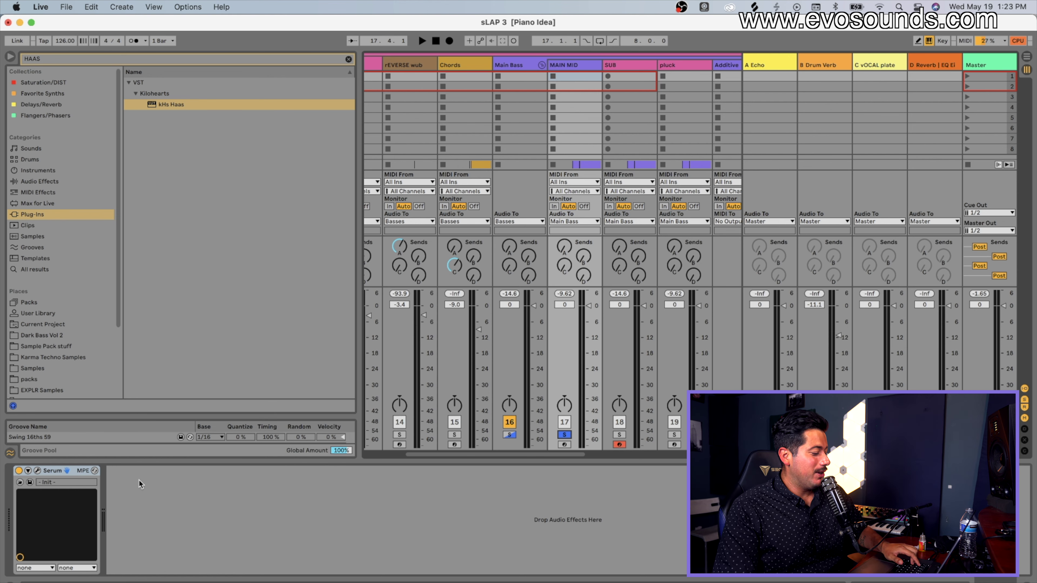
click(37, 471)
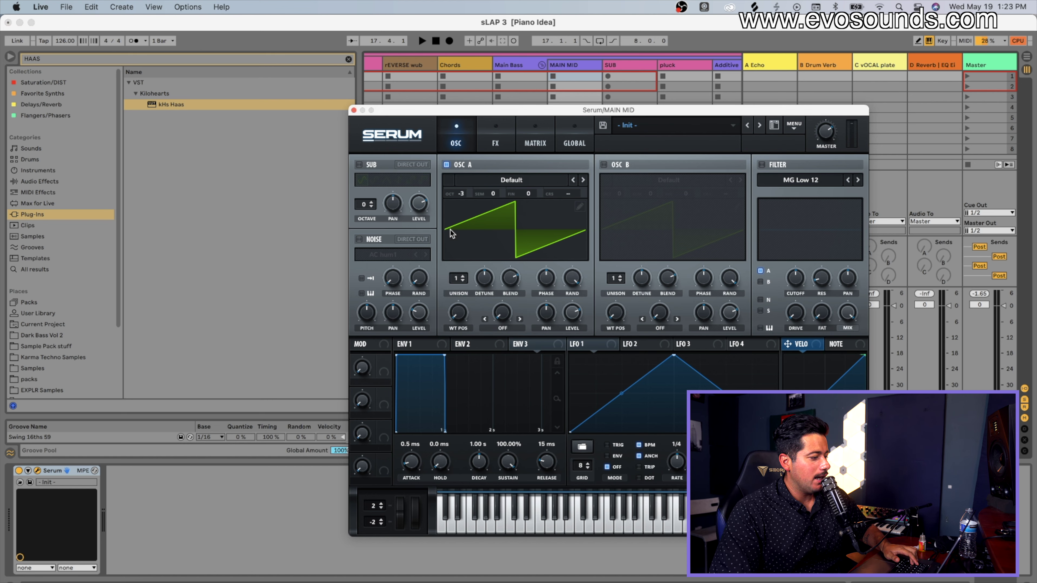
Load the FFT_Add_2nds wavetable into oscillator A of MAIN MID and adjust its wavetable position.
click(489, 183)
mouse_move(495, 208)
mouse_move(537, 220)
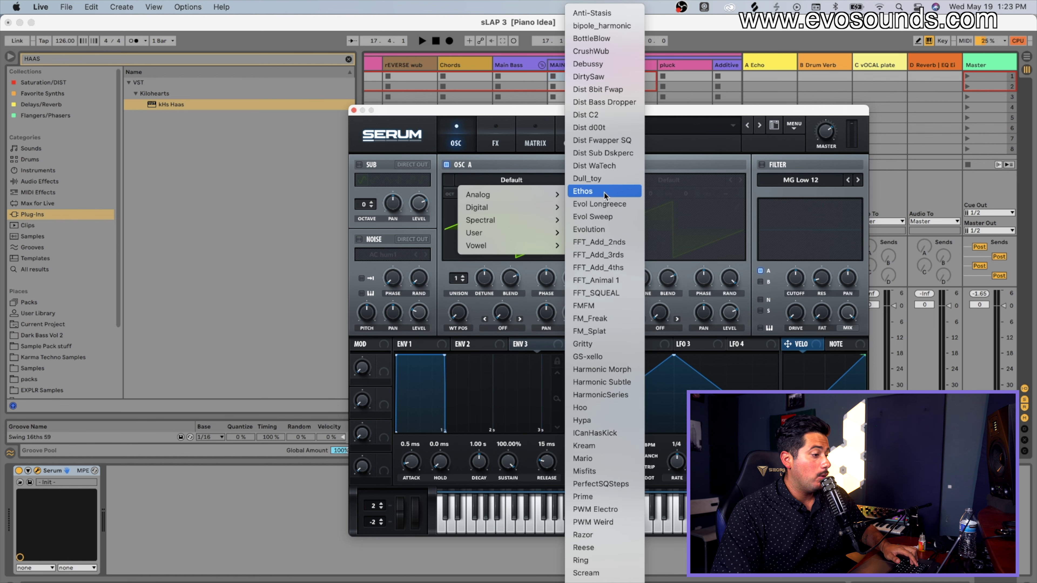
click(599, 241)
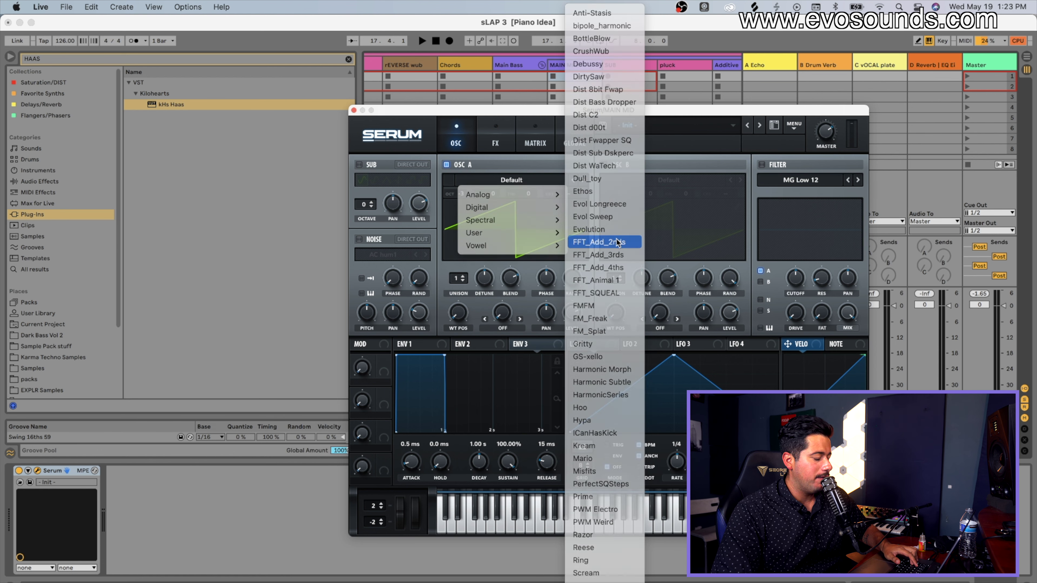
drag(462, 313, 478, 291)
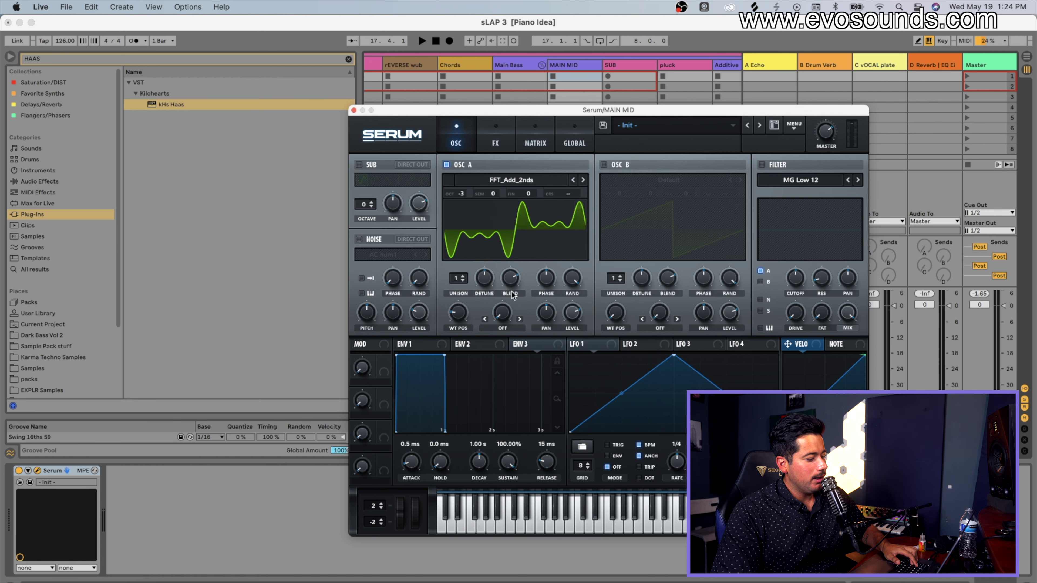
Set Env 3 to zero sustain and a 167 ms decay, and route it to master tuning in the modulation matrix.
drag(513, 448, 477, 465)
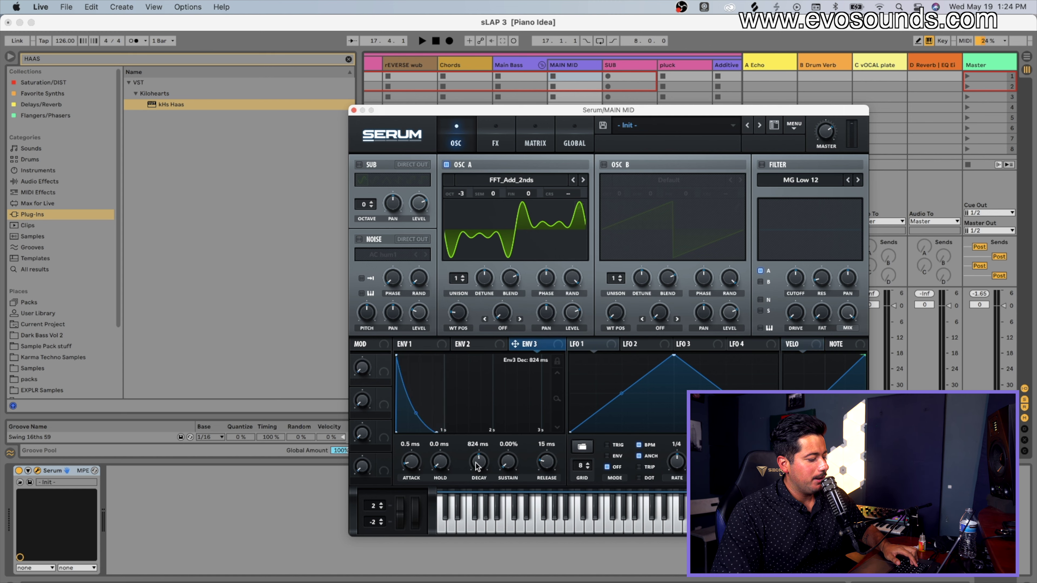
click(539, 144)
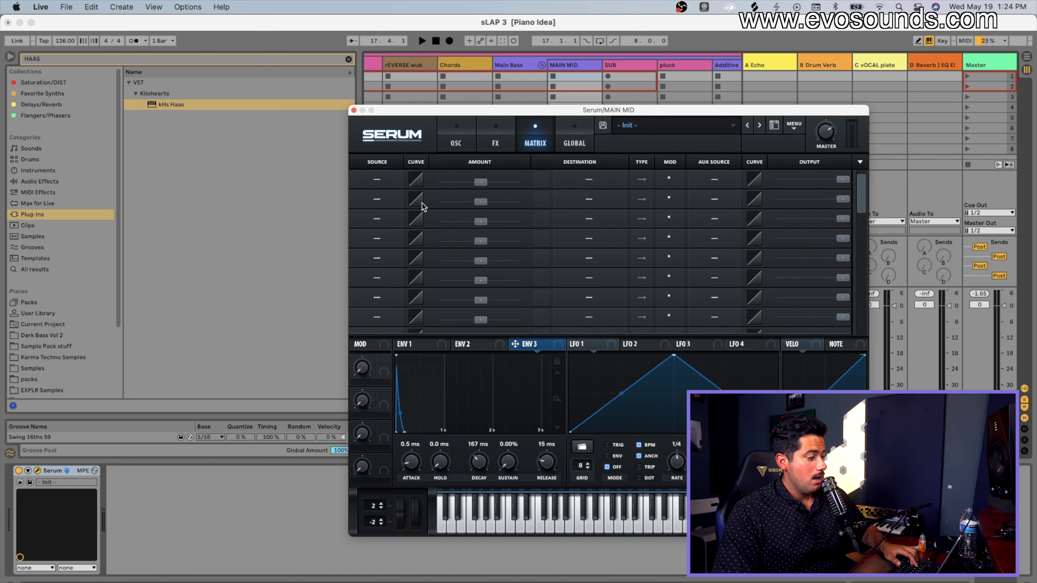
click(387, 202)
click(385, 185)
click(383, 183)
click(382, 182)
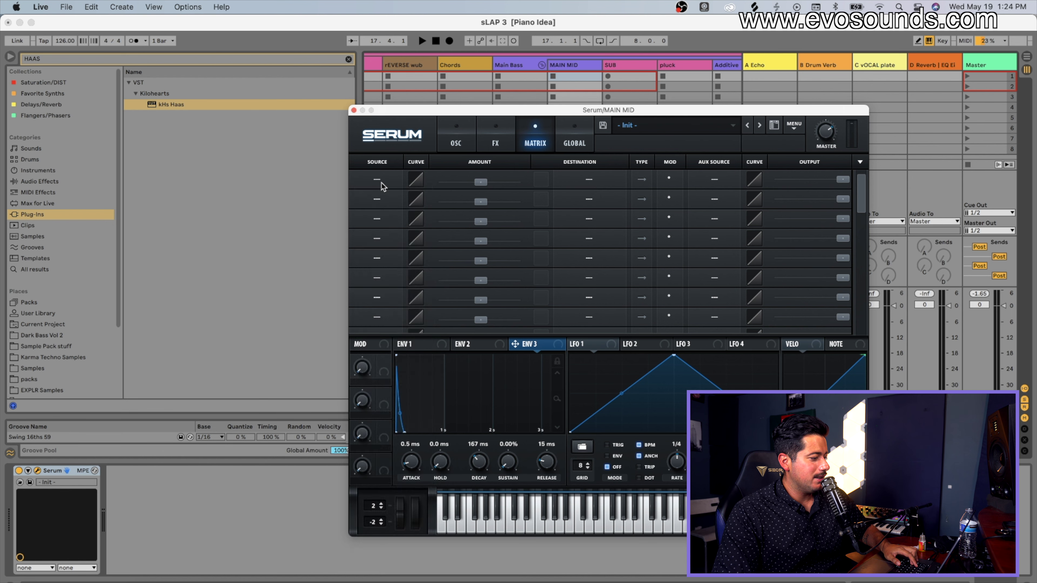
click(382, 183)
click(380, 245)
click(590, 179)
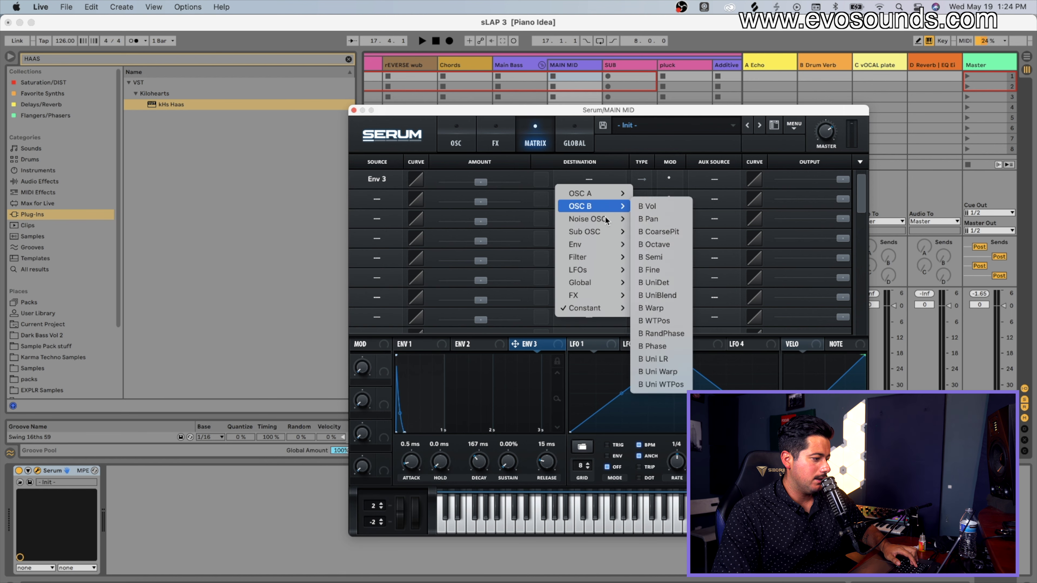
mouse_move(612, 282)
click(660, 285)
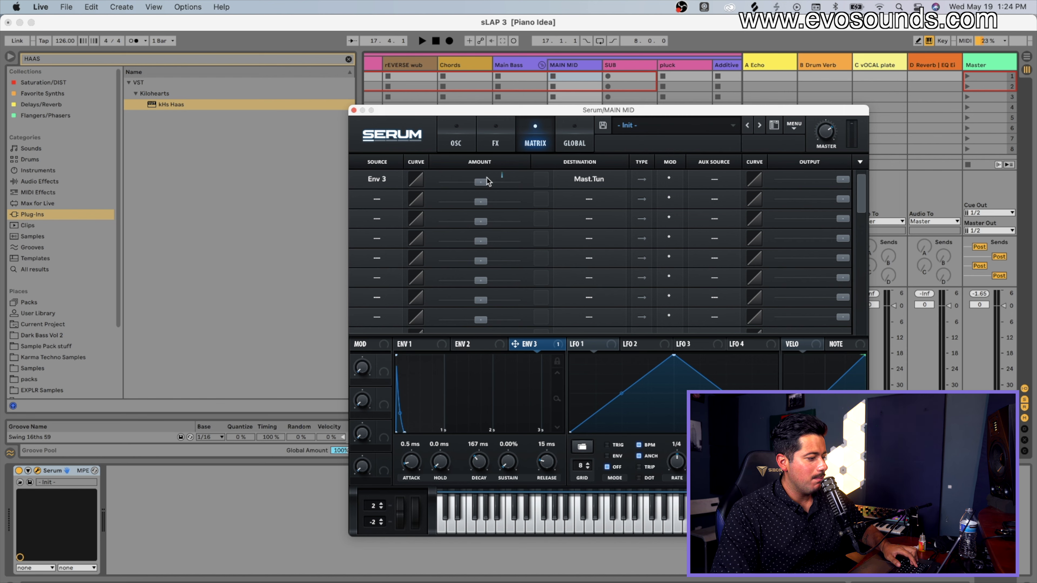
Set a moderate positive Env 3 amount for master tuning, shorten Env 3's decay to 34 ms and audition the pitch attack.
drag(485, 182, 511, 182)
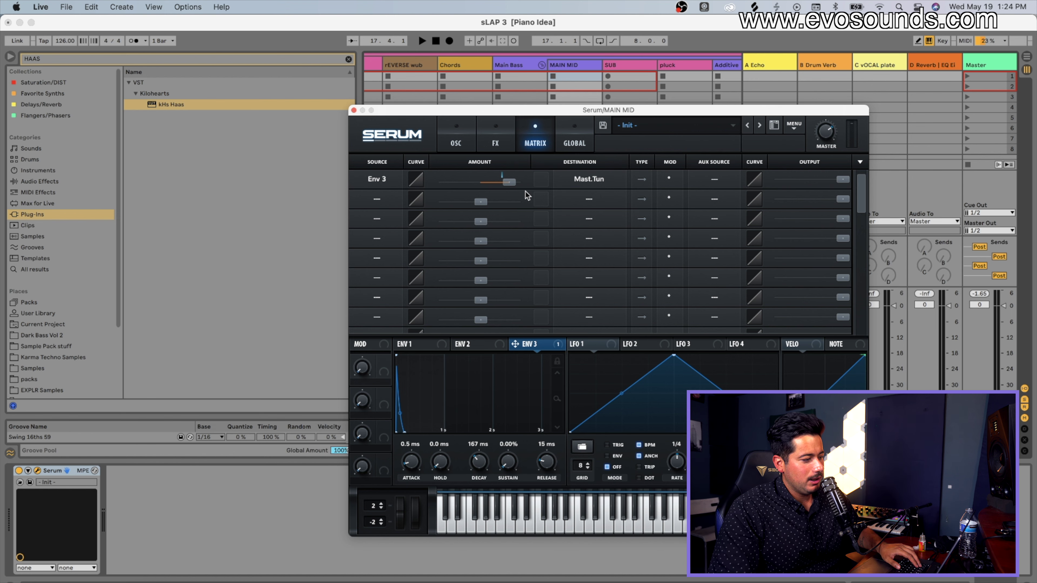
drag(504, 180, 497, 182)
key(space)
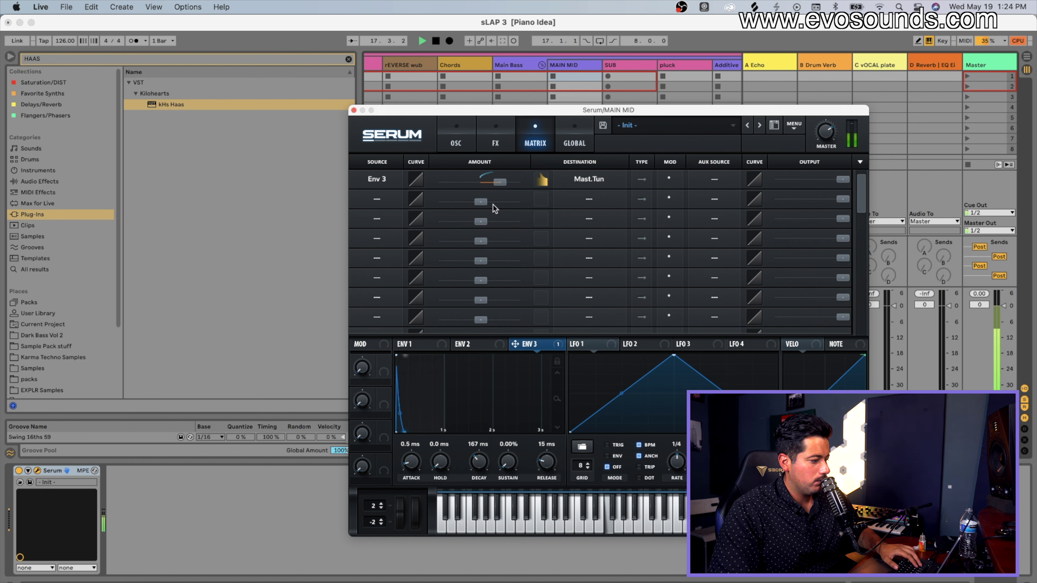
key(space)
drag(479, 459, 474, 465)
key(space)
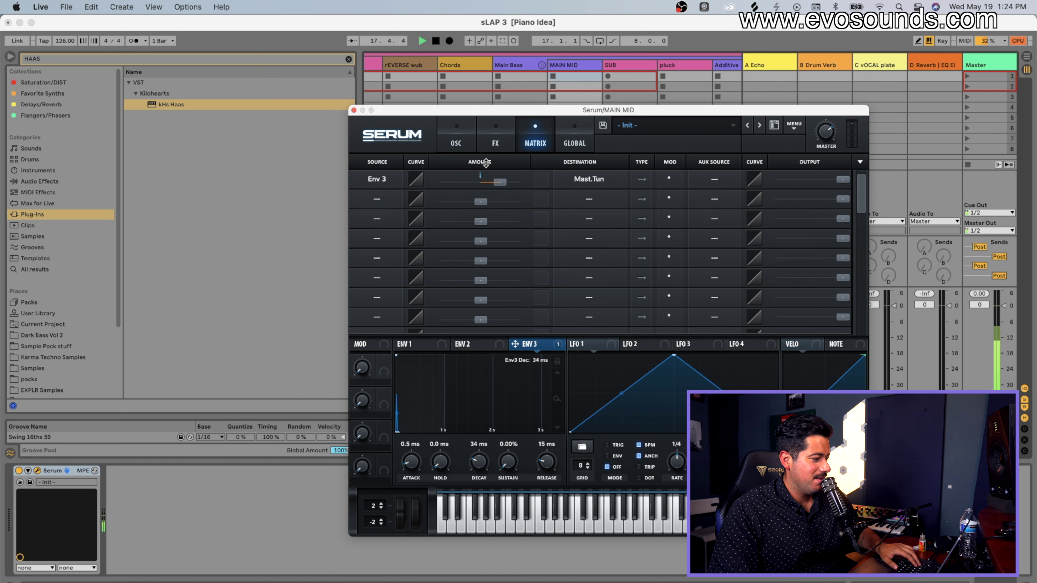
Adjust oscillator A's wavetable position and reduce its random phase during playback.
click(458, 141)
drag(490, 107, 354, 89)
mouse_move(320, 285)
mouse_down()
mouse_move(328, 271)
mouse_move(313, 299)
mouse_up()
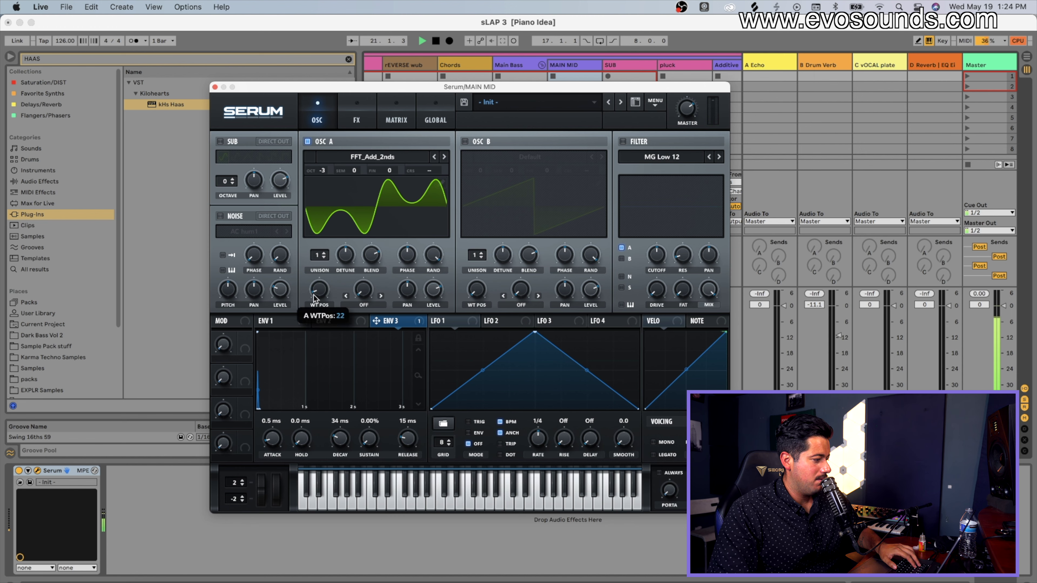
drag(433, 252, 431, 302)
drag(319, 295, 317, 286)
Enable the MG Low 12 filter with Env 1 modulating its cutoff, set Env 1 to 864 ms decay and about -16 dB sustain, and close Serum.
click(290, 321)
drag(370, 421, 335, 405)
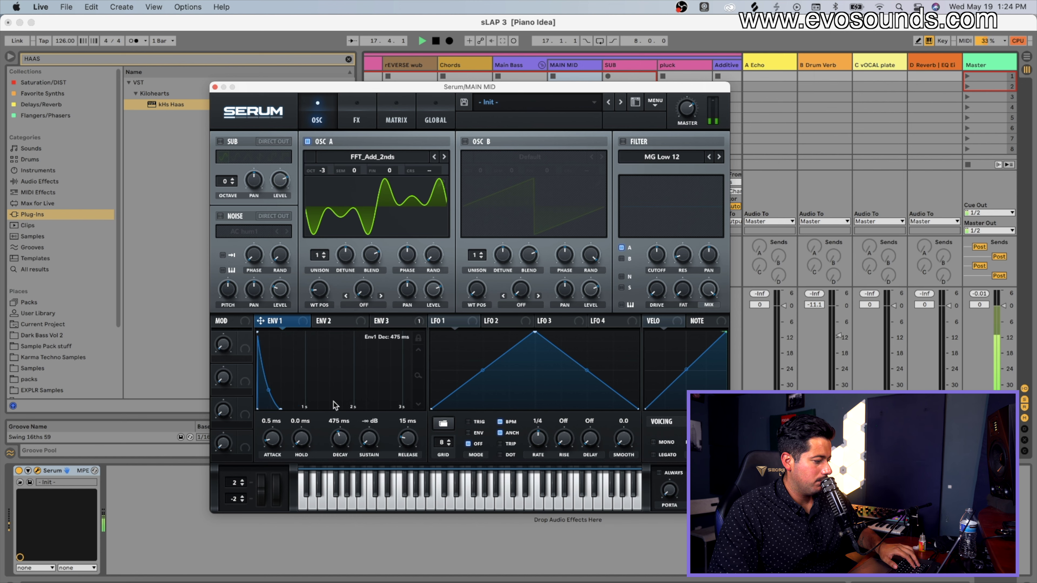
click(623, 141)
mouse_move(657, 255)
mouse_down()
mouse_move(656, 282)
mouse_move(652, 243)
mouse_up()
key(space)
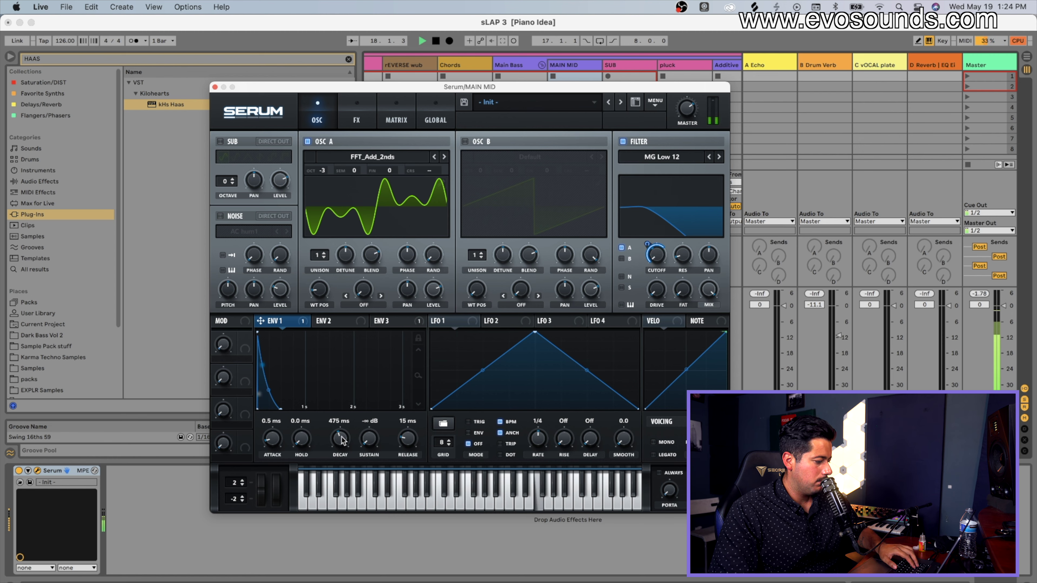
drag(368, 439, 366, 399)
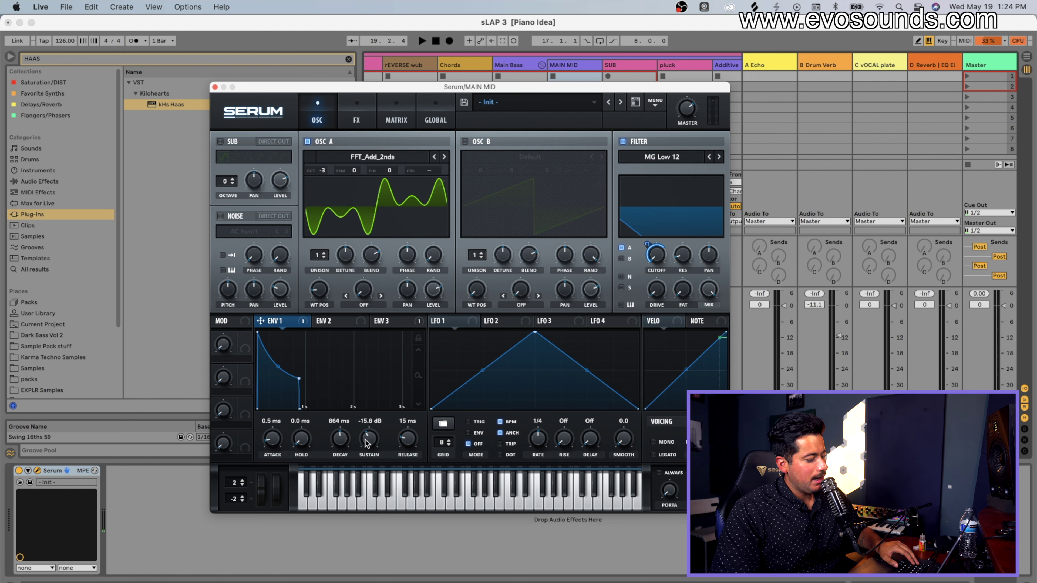
click(214, 87)
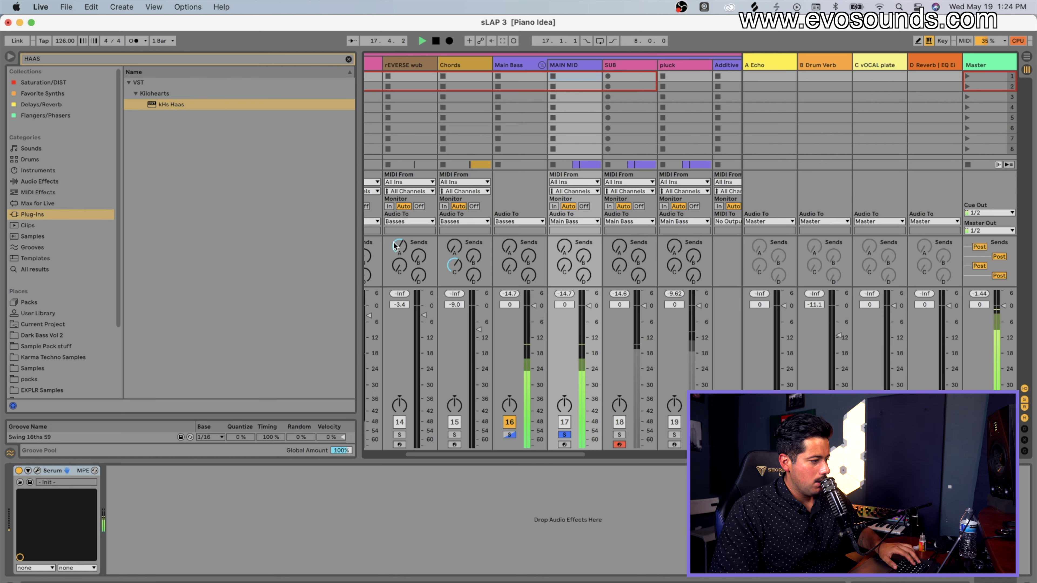
Play MAIN MID and SUB together under the soloed Main Bass group and raise MAIN MID's volume to 0.7 dB.
click(511, 434)
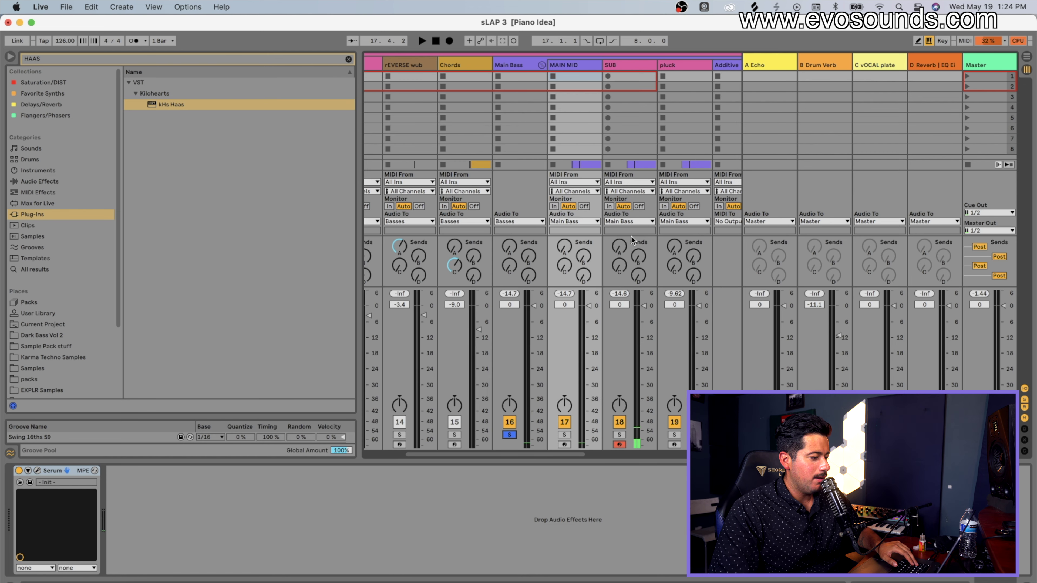
click(619, 423)
key(space)
drag(589, 311, 590, 309)
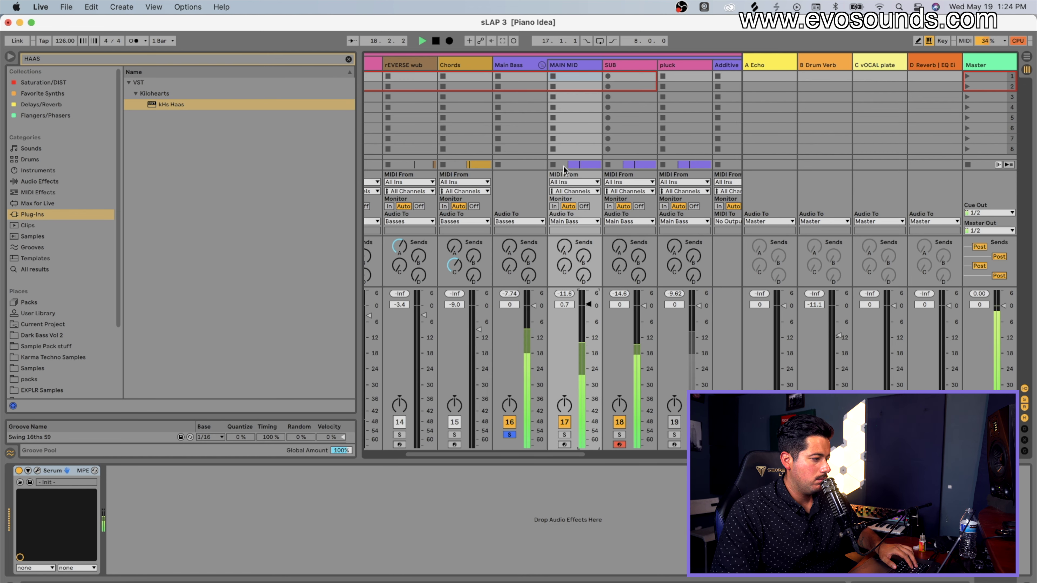
Search the audio effects for "eq" and add EQ Eight after Serum on the SUB track.
click(632, 67)
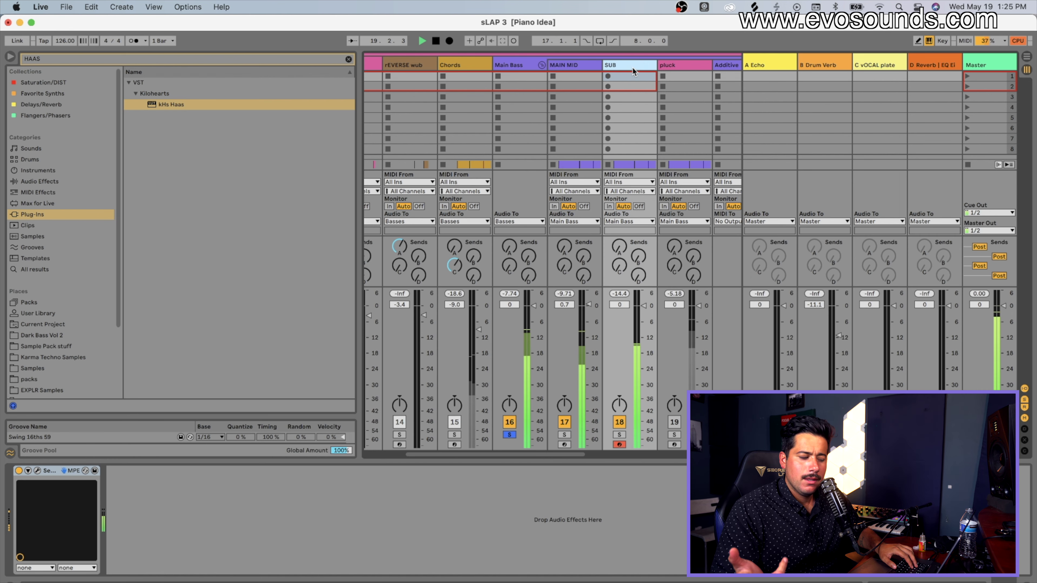
key(space)
click(32, 182)
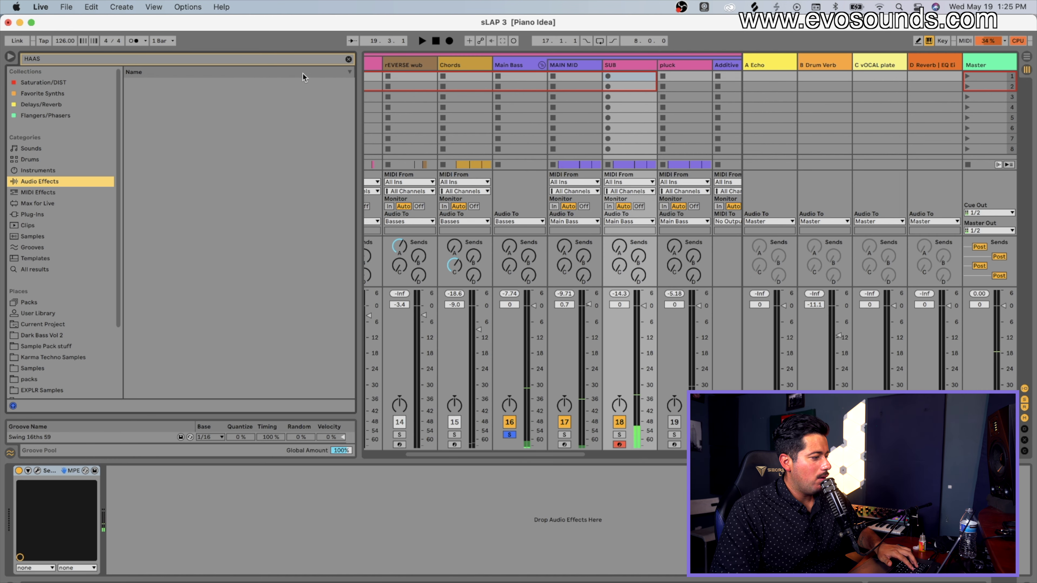
click(348, 59)
text(eq)
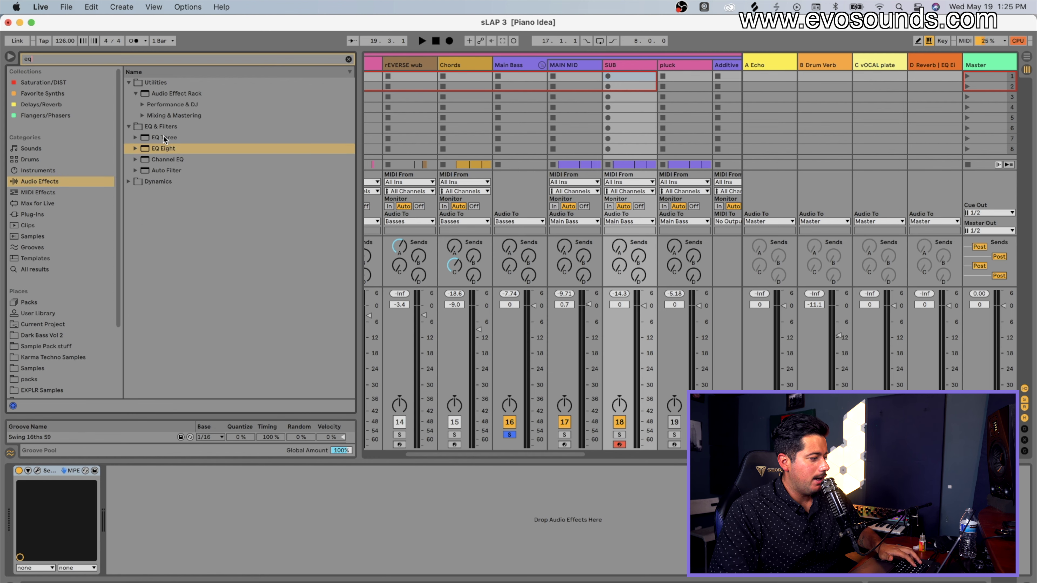
drag(164, 148, 272, 547)
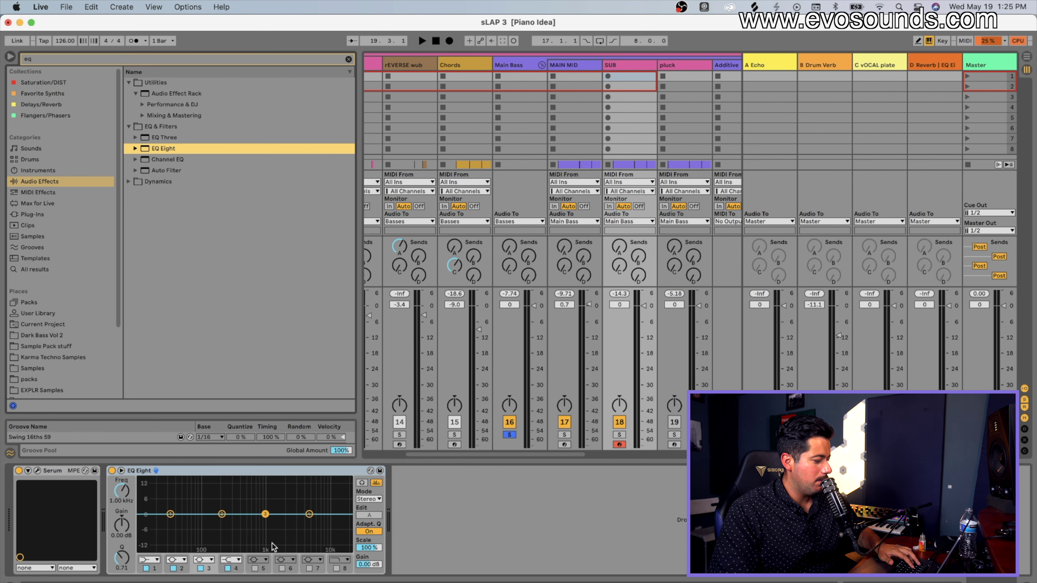
Enable band 8 of the SUB track's EQ Eight as a low-pass at 114 Hz while auditioning.
click(336, 568)
drag(344, 523, 228, 525)
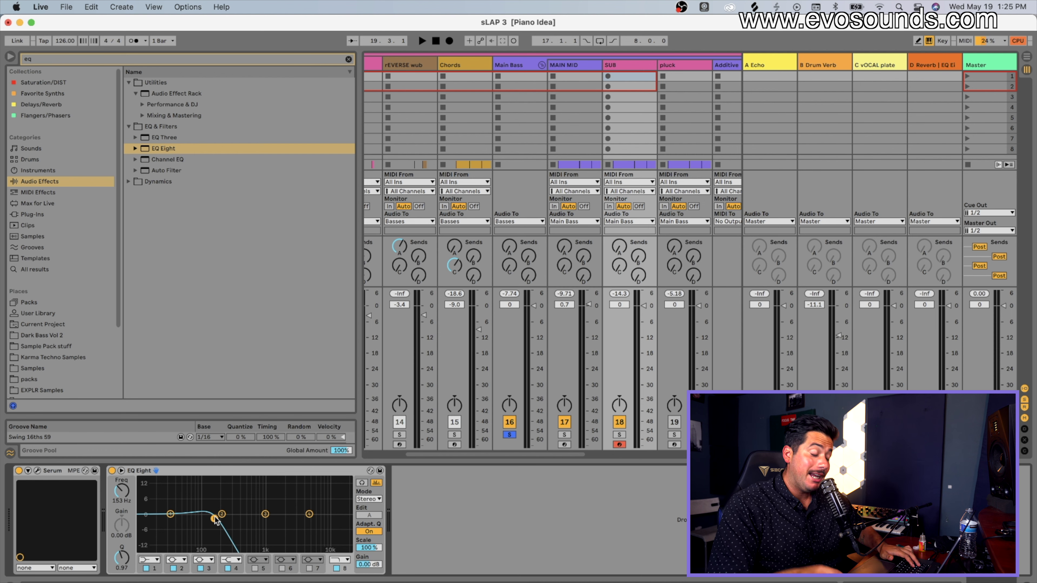
key(space)
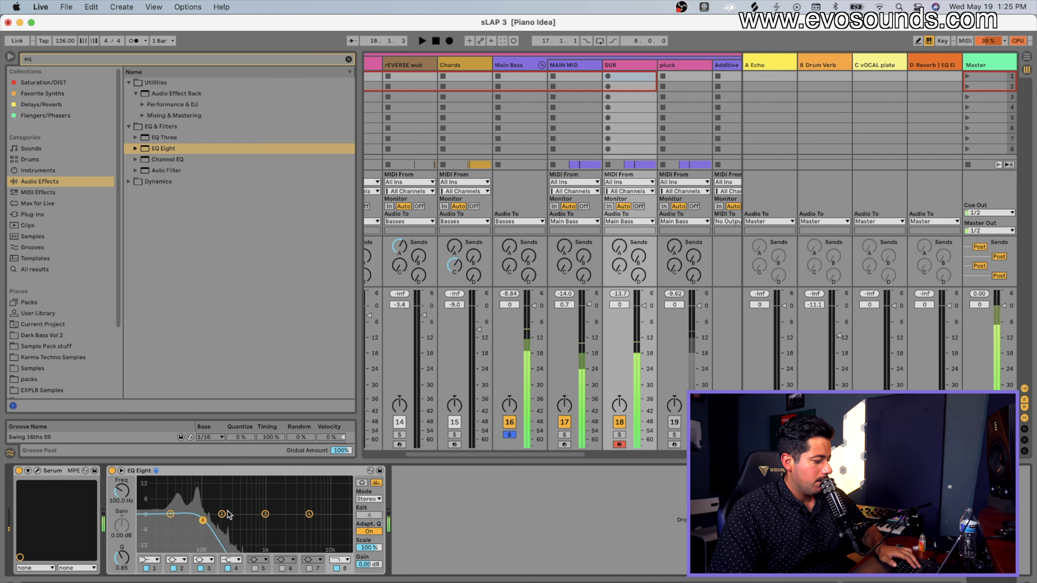
drag(203, 521, 206, 520)
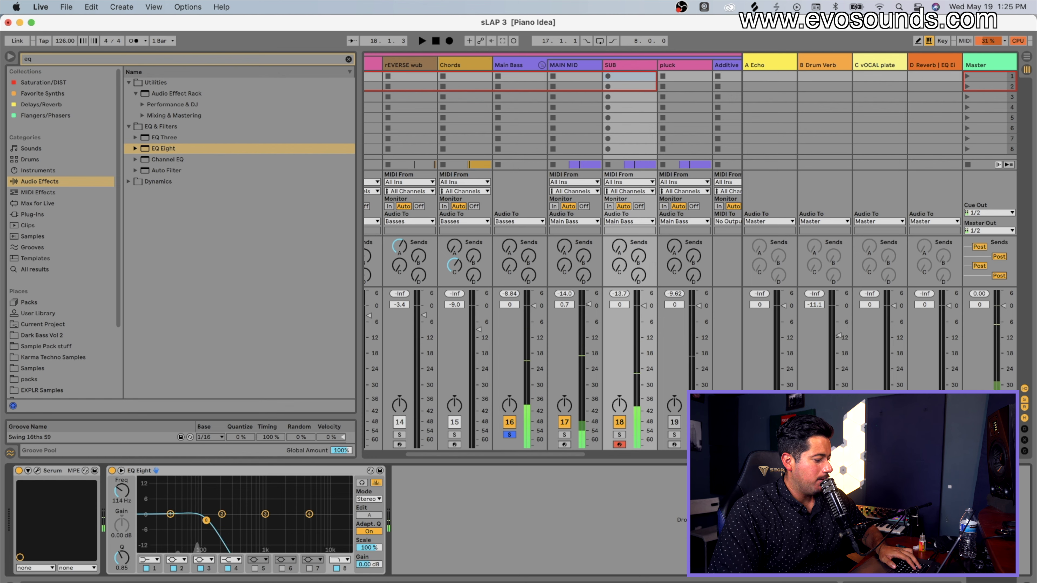
Add EQ Eight to MAIN MID with band 2 as a low cut at 153 Hz, and set the track's volume to -1.0 dB.
click(562, 66)
drag(163, 148, 214, 520)
click(182, 559)
click(180, 501)
key(space)
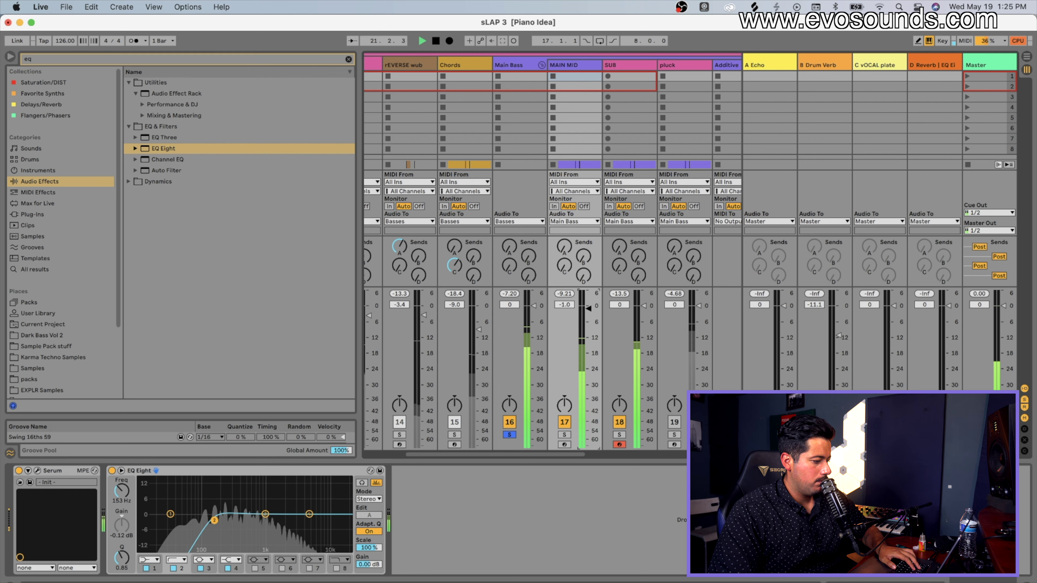
key(space)
Reopen MAIN MID's Serum, set Env 3's decay to 29 ms and its master tuning amount to 38, and play the result.
click(38, 471)
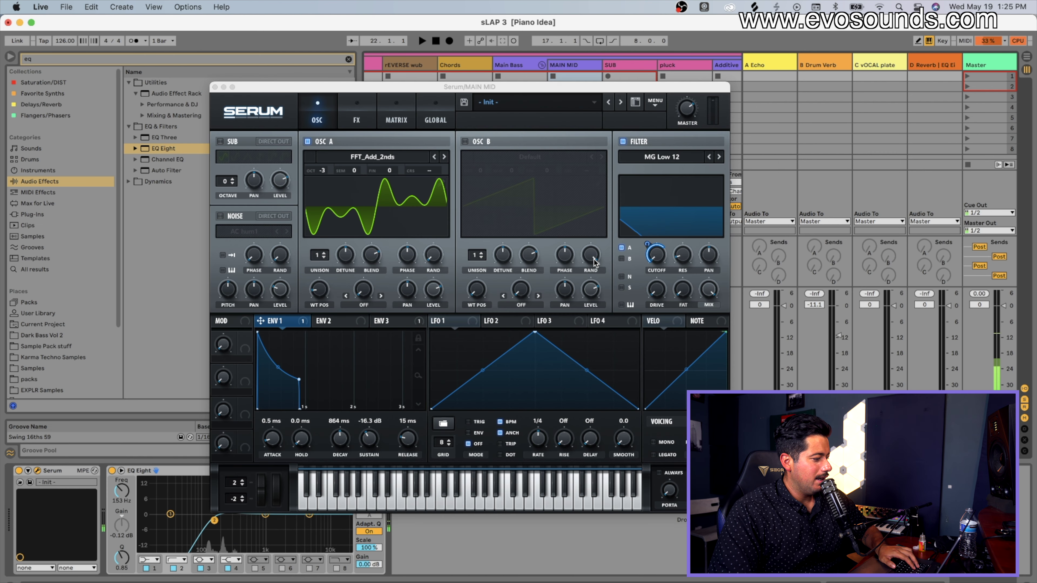
click(387, 321)
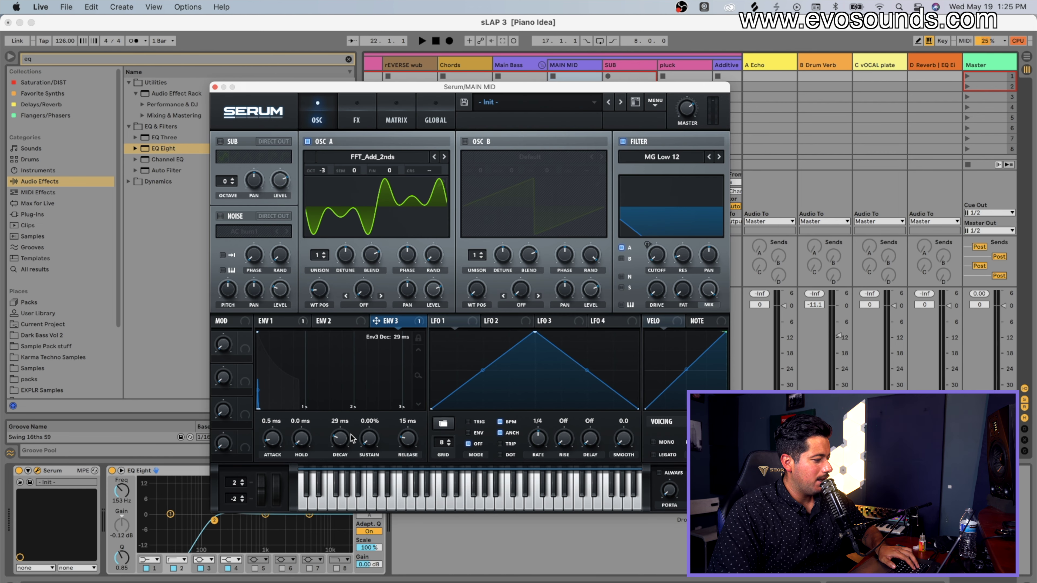
click(425, 113)
click(391, 118)
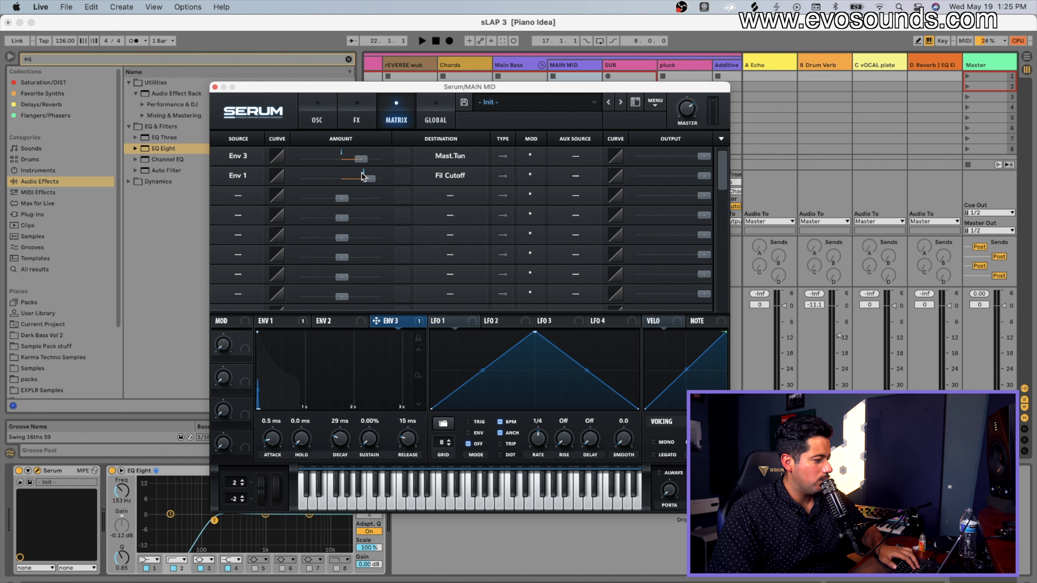
drag(360, 160, 355, 162)
key(space)
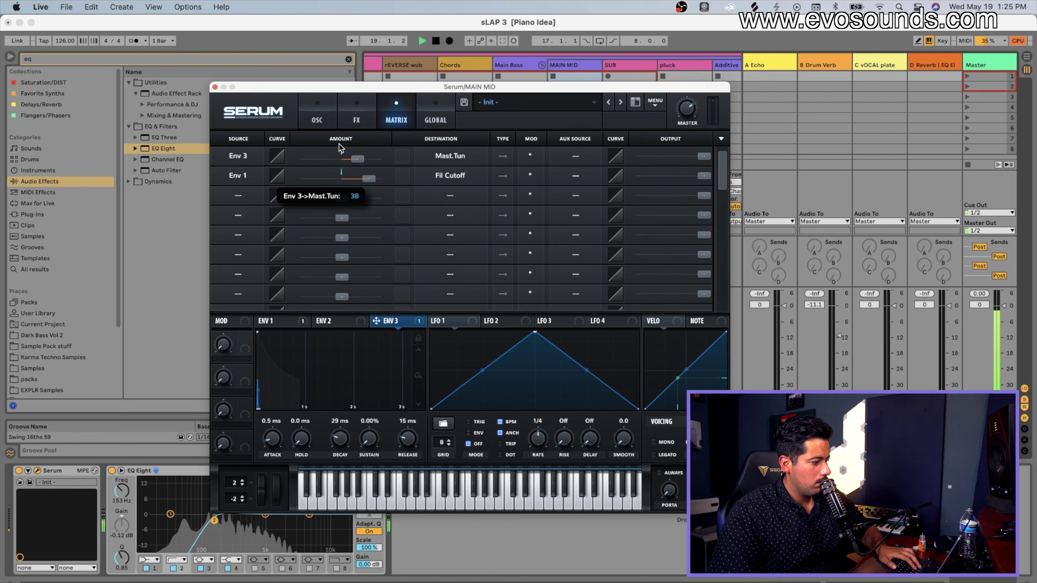
Set Env 2 to zero sustain and 599 ms decay, modulate oscillator A's wavetable position with it, and audition.
click(317, 115)
click(324, 321)
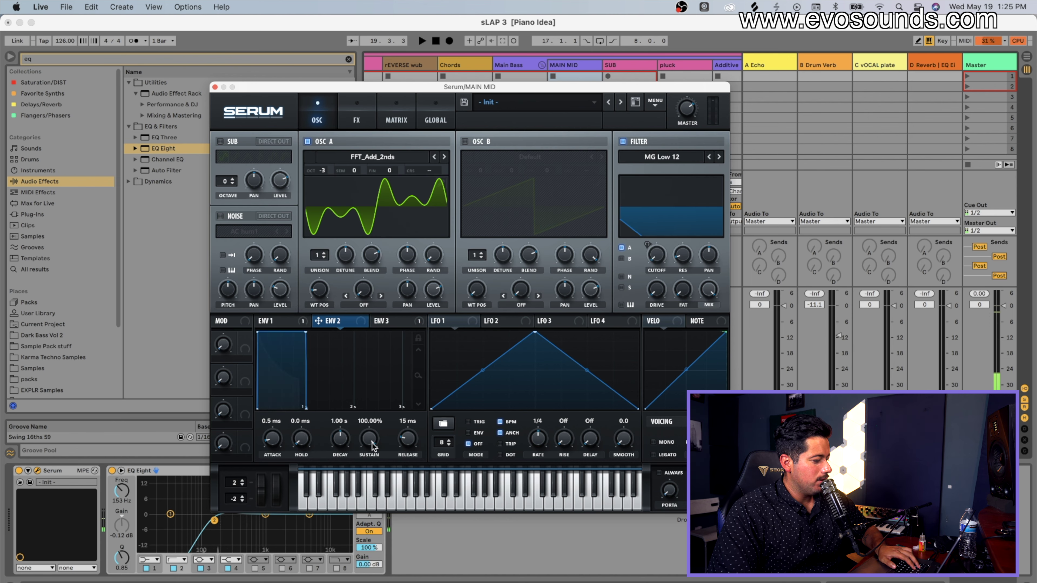
drag(373, 446, 339, 439)
drag(319, 321, 327, 292)
key(space)
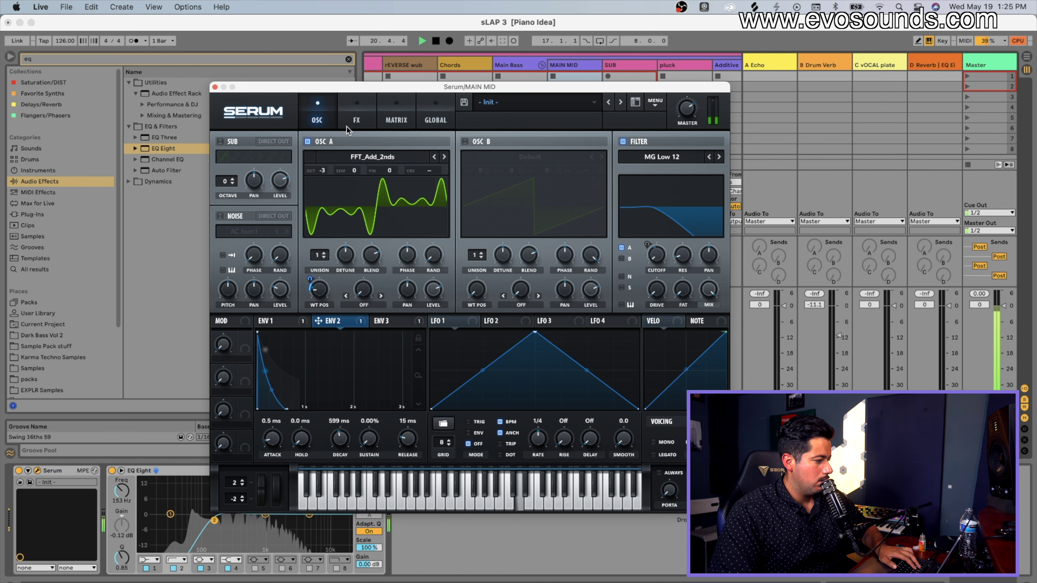
Enable Serum's compressor effect in multiband mode on MAIN MID, audition it and close Serum.
click(353, 120)
click(224, 248)
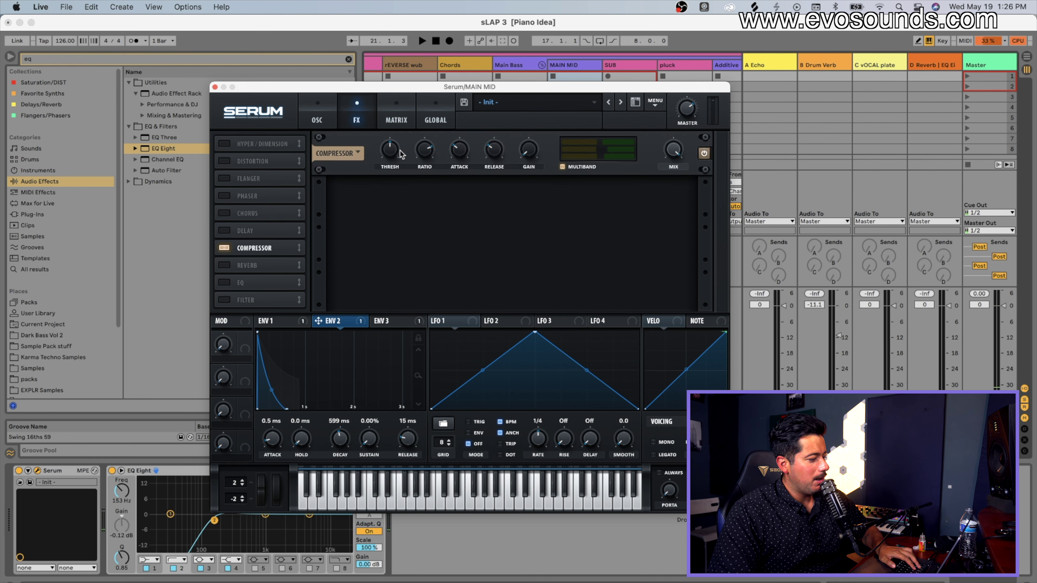
key(space)
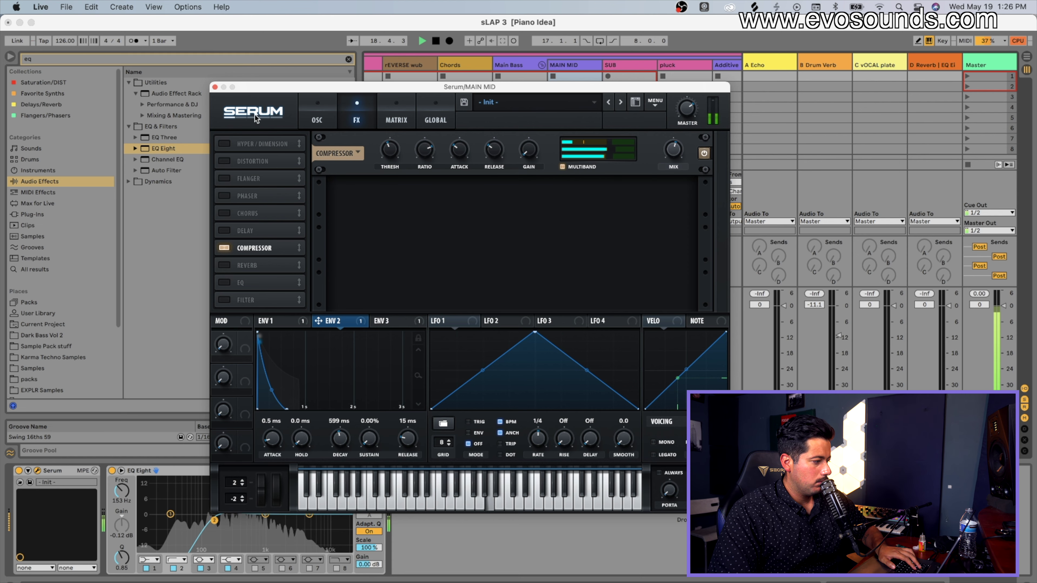
click(215, 86)
key(space)
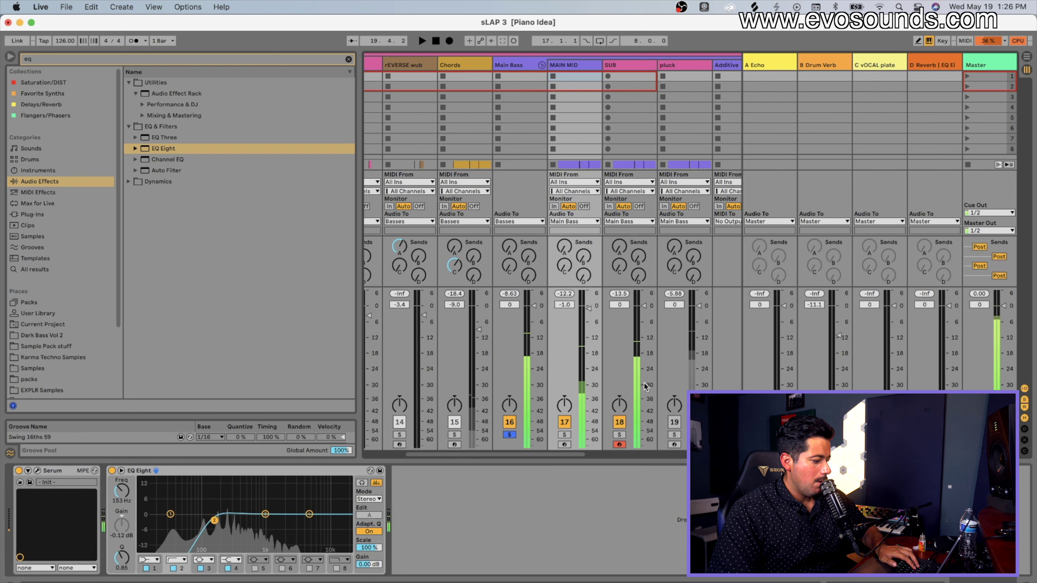
Activate the pluck track and select it to show its Serum device.
click(576, 65)
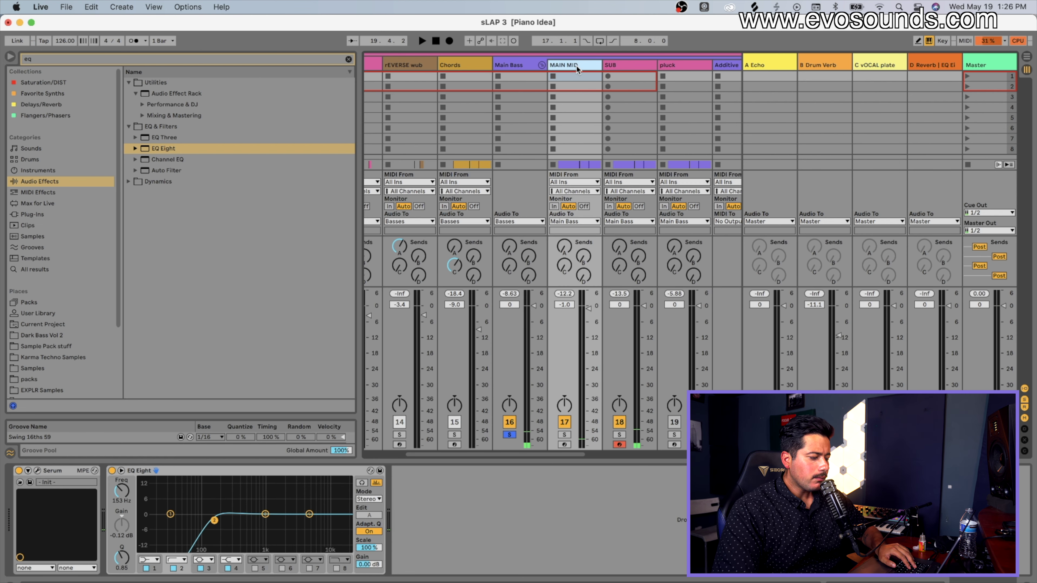
click(674, 422)
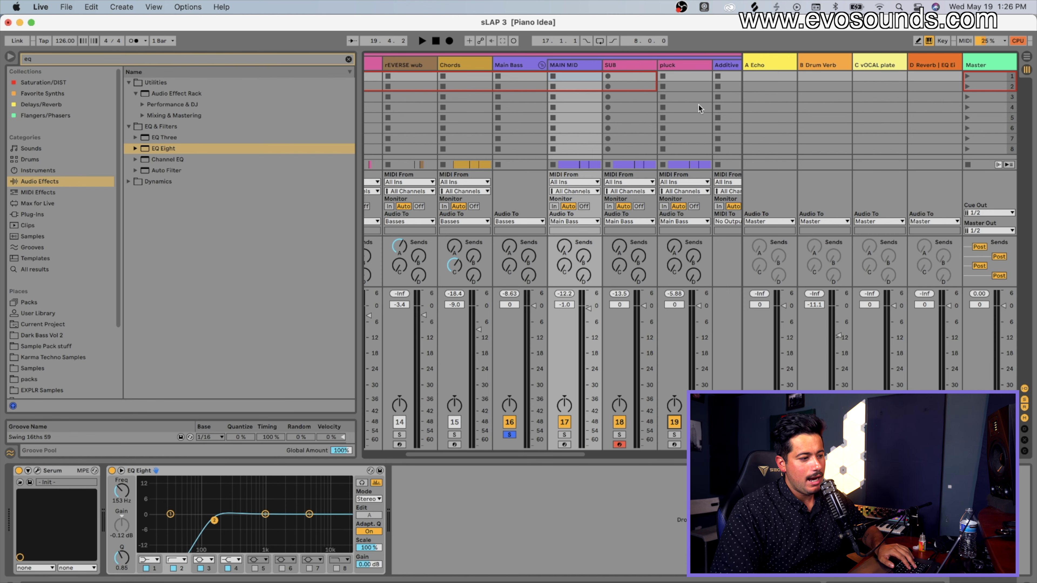
click(688, 71)
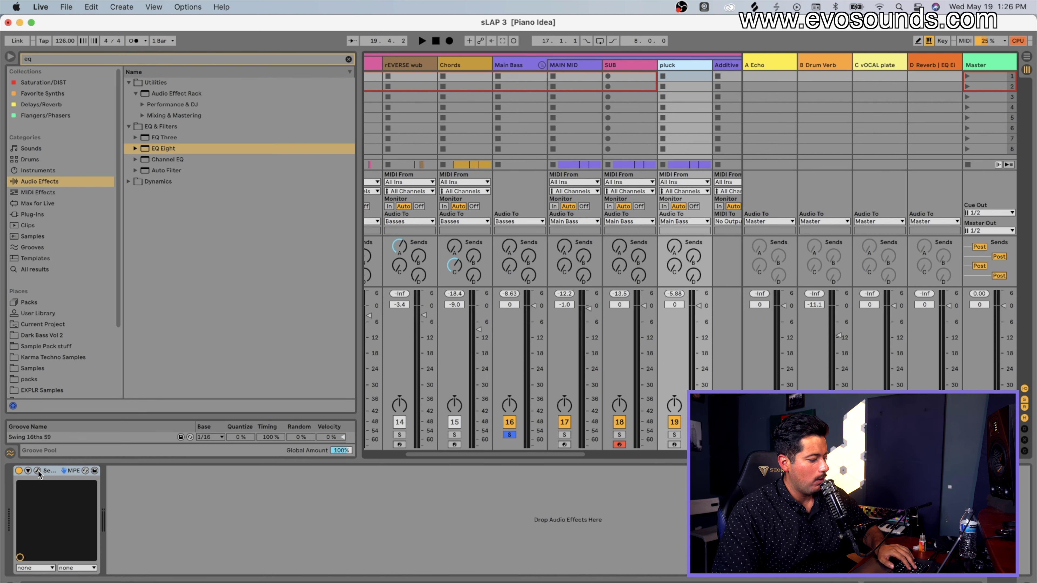
In pluck's Serum, turn off oscillator A, enable the noise oscillator and load the XF_KikAtk_38 kick-attack sample into it.
key(super+alt+p)
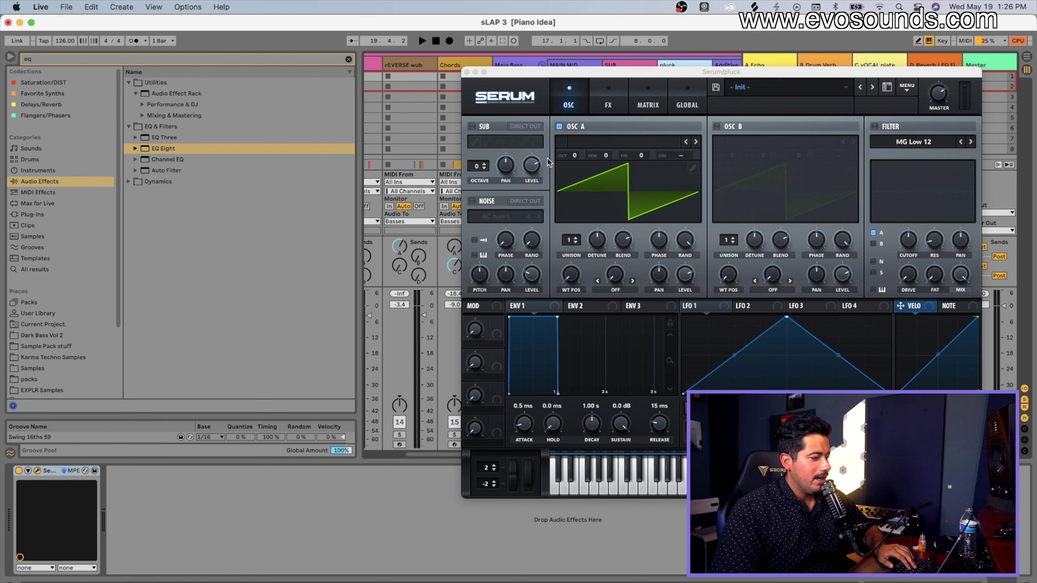
click(559, 126)
click(472, 201)
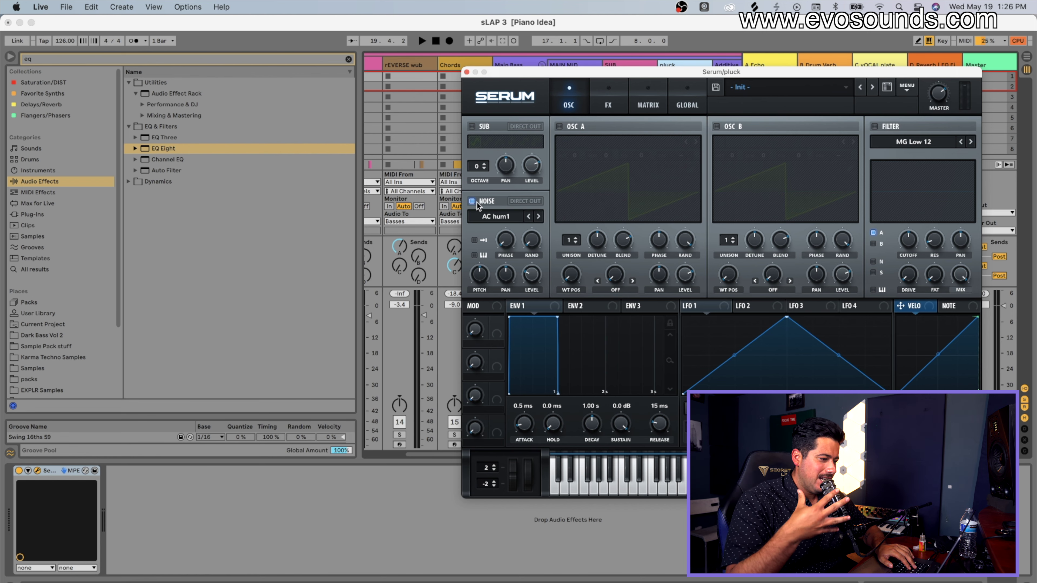
click(485, 219)
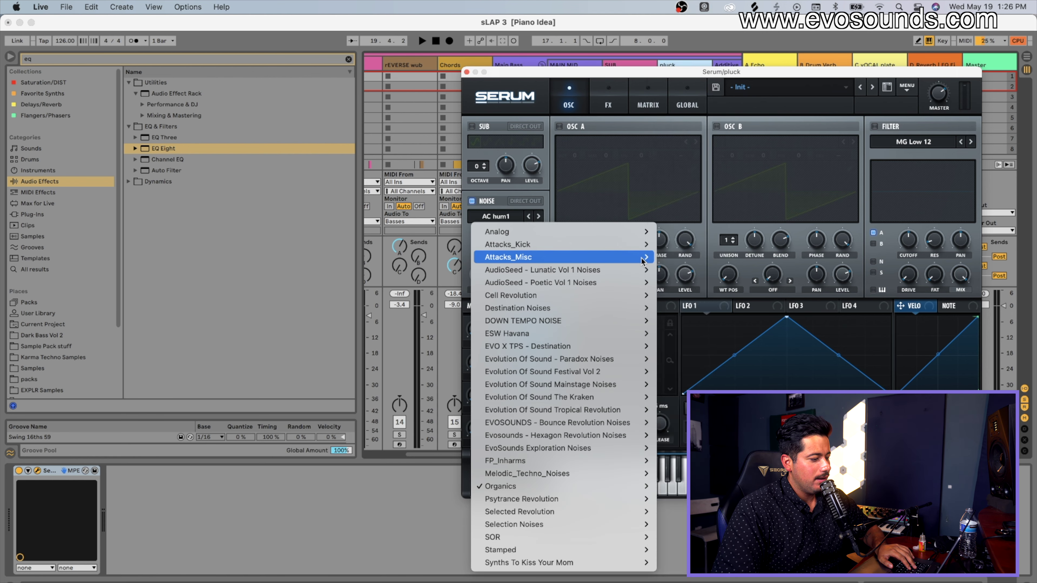
mouse_move(598, 247)
click(674, 485)
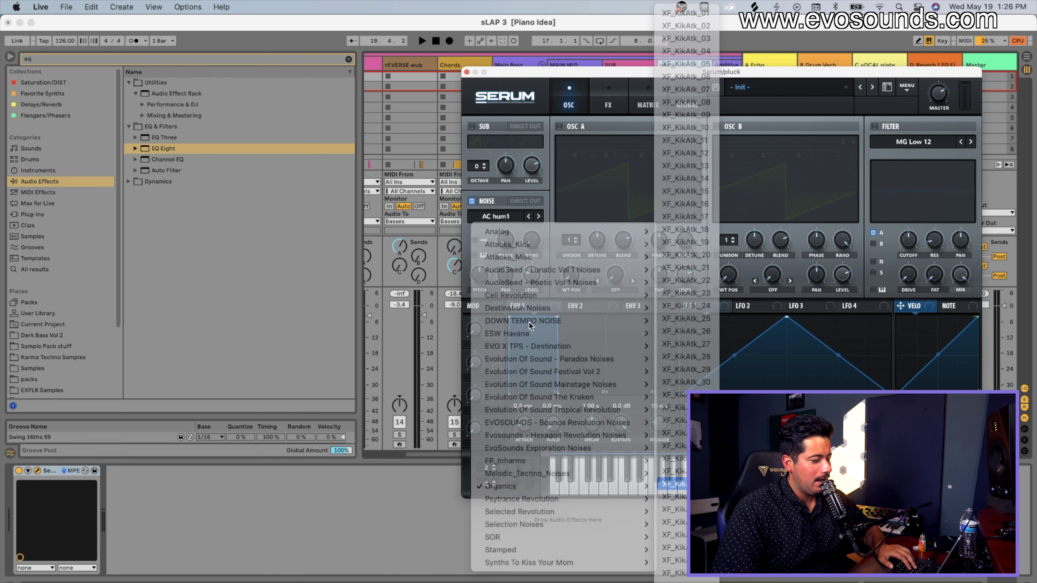
During playback, lower Env 1's sustain to -∞ dB, adjust its decay and close pluck's Serum.
key(space)
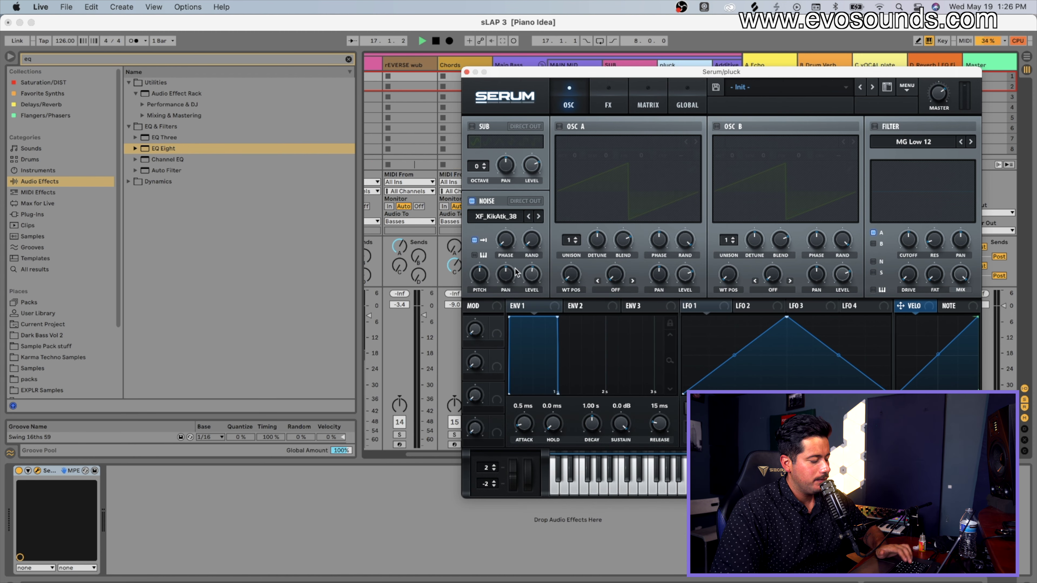
drag(622, 419, 542, 447)
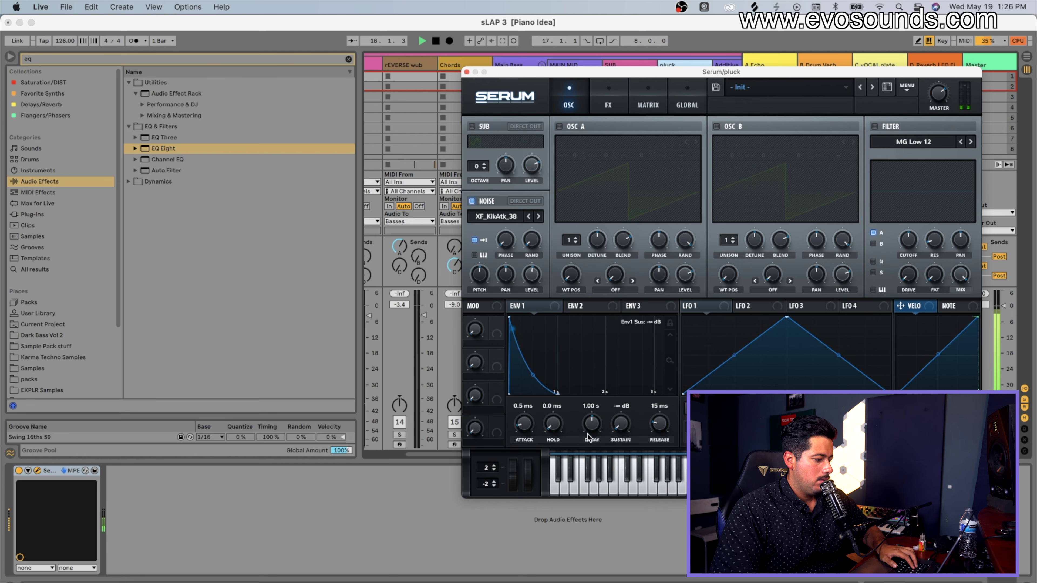
drag(588, 420, 589, 429)
click(467, 72)
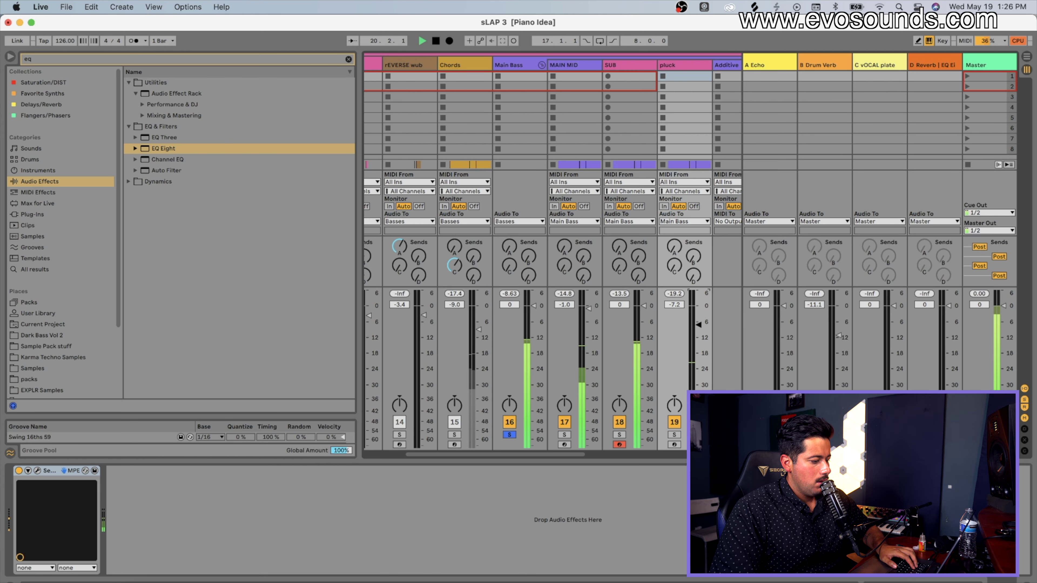
Balance the bass layers while auditioning them, setting MAIN MID's volume to -2.8 dB and pluck's to -10.5 dB.
mouse_move(692, 329)
mouse_down()
mouse_move(692, 339)
mouse_move(694, 313)
mouse_up()
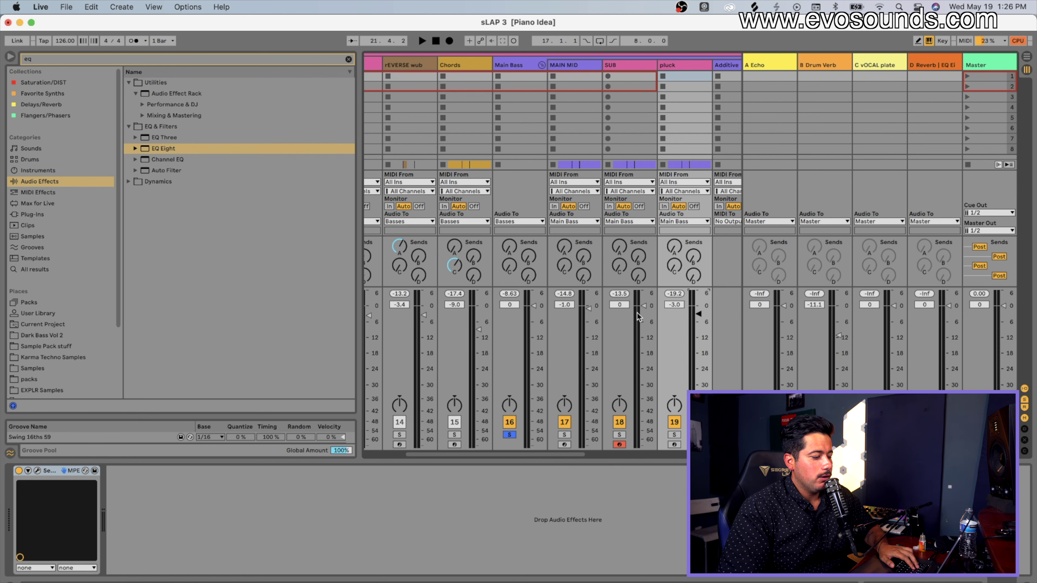
key(space)
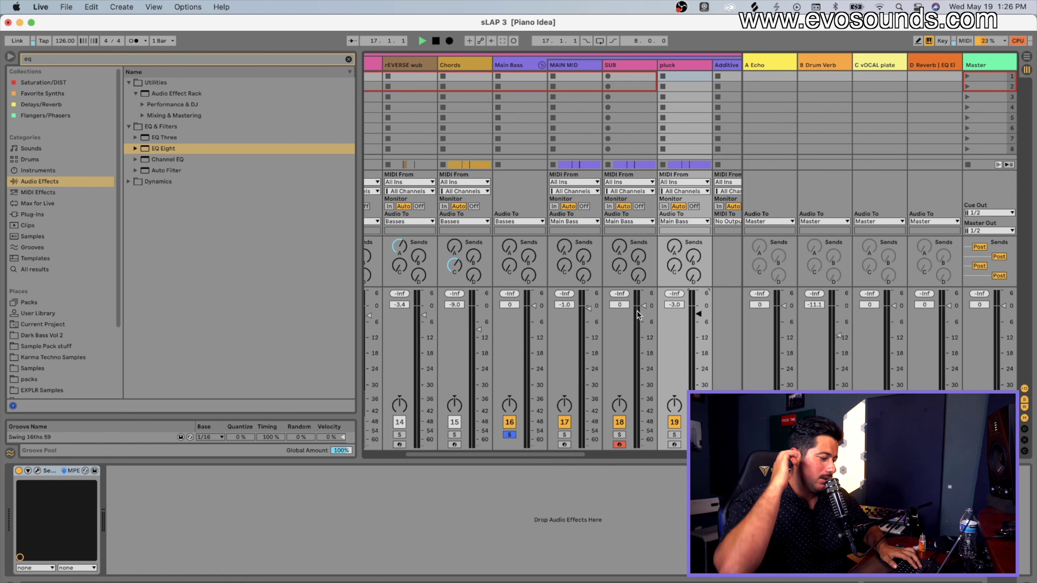
key(space)
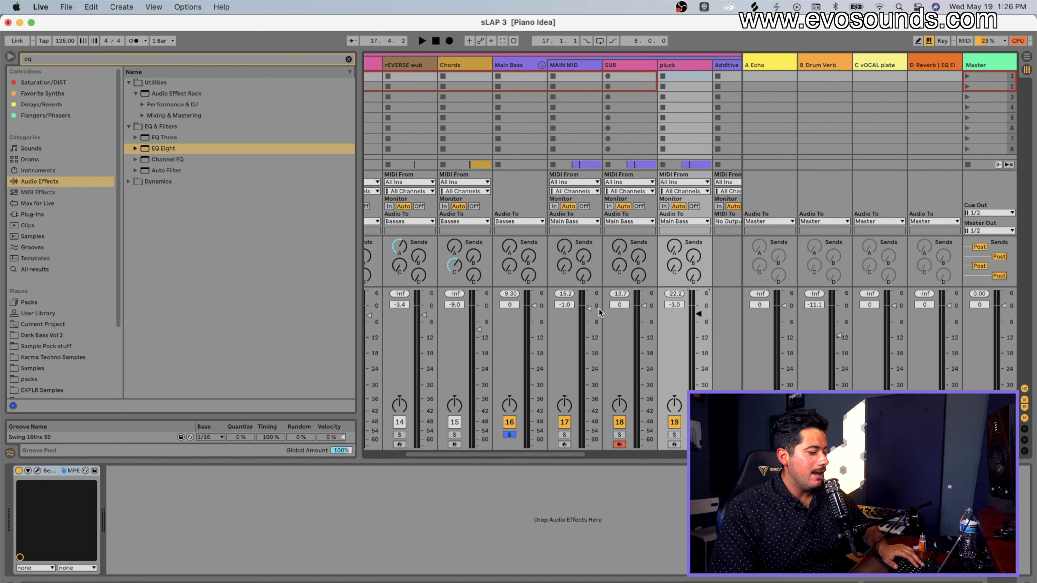
drag(588, 309, 589, 309)
drag(698, 314, 699, 320)
key(space)
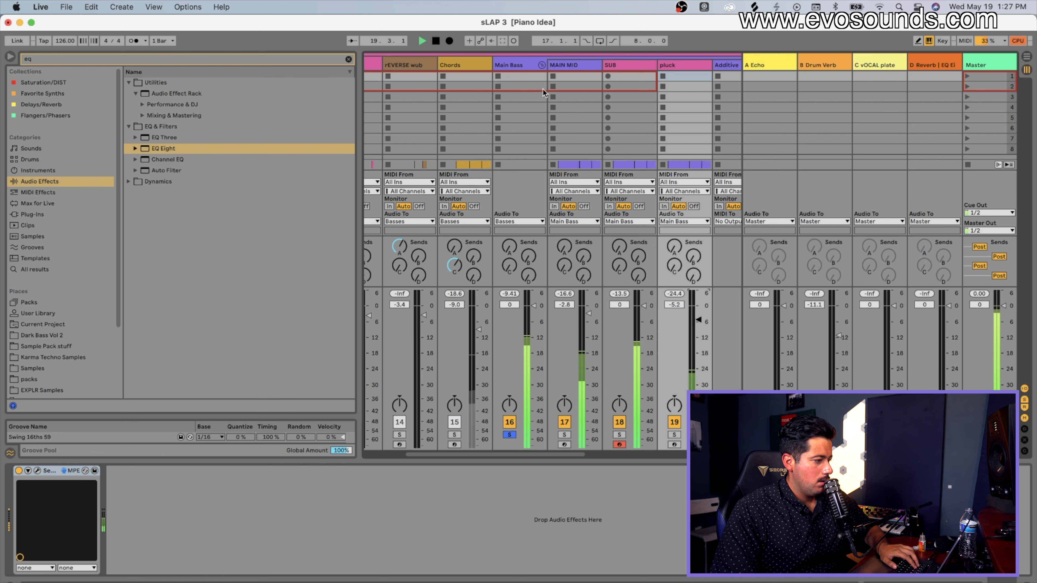
click(499, 97)
key(space)
click(669, 68)
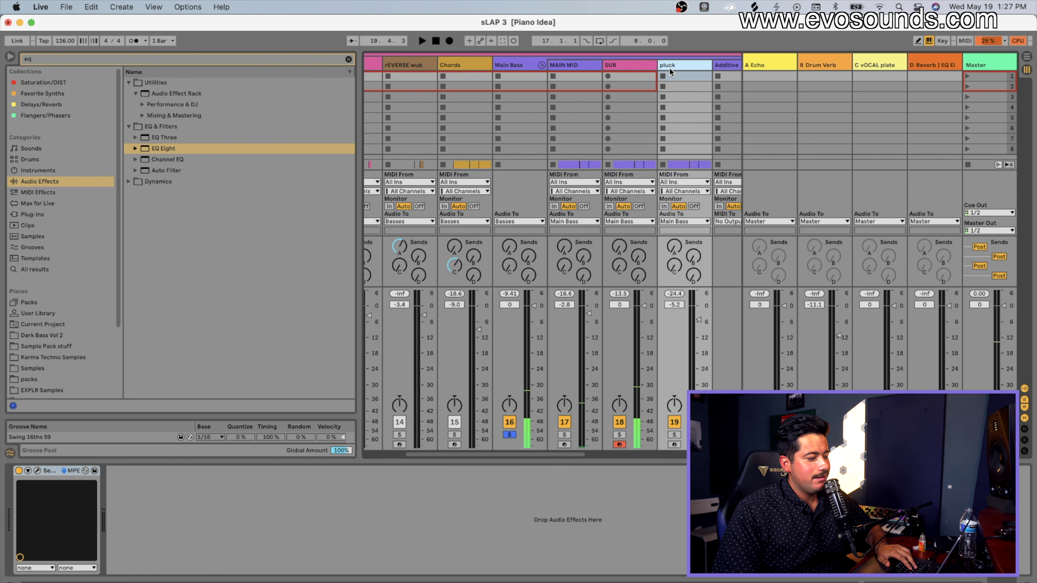
drag(697, 355, 697, 371)
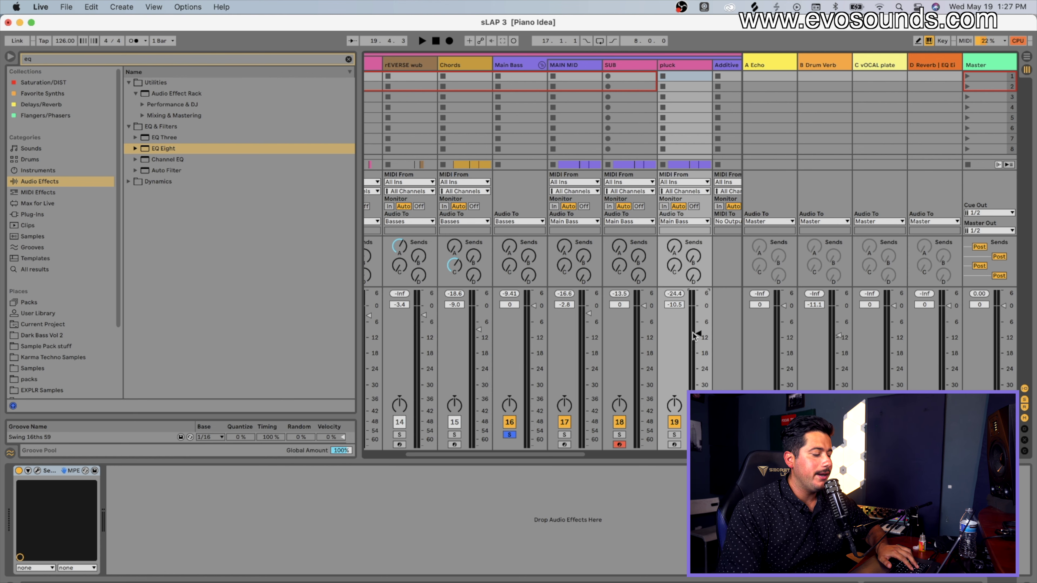
Search the plug-ins for "super" and load the VST version of Supercharger GT onto the Main Bass group.
click(520, 67)
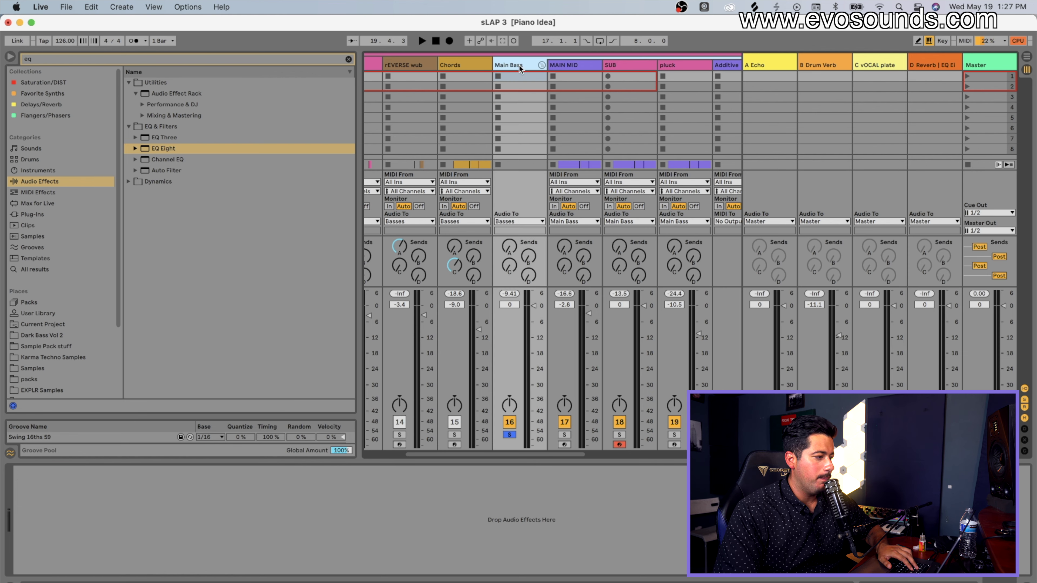
click(348, 59)
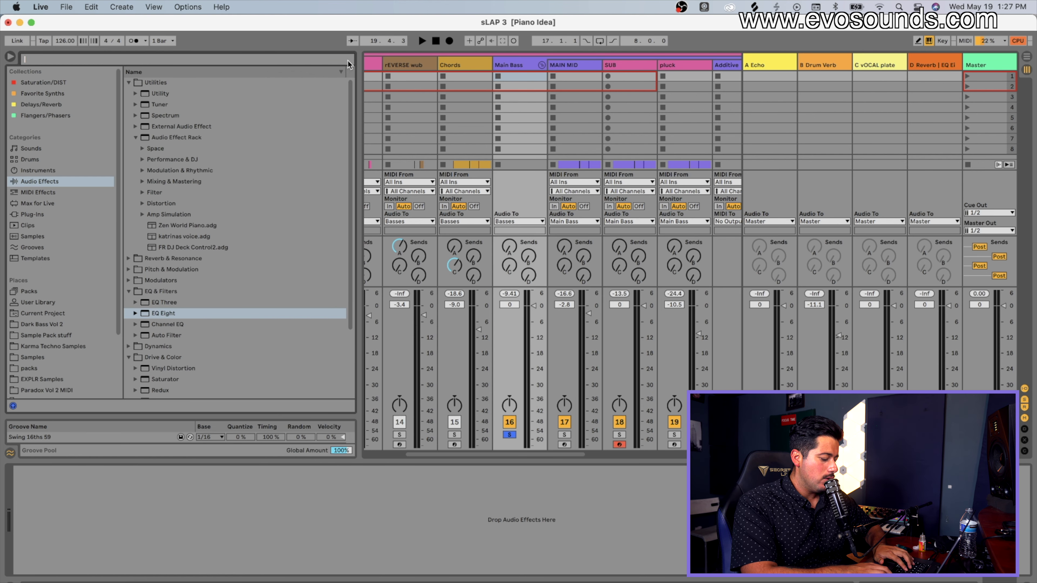
text(super)
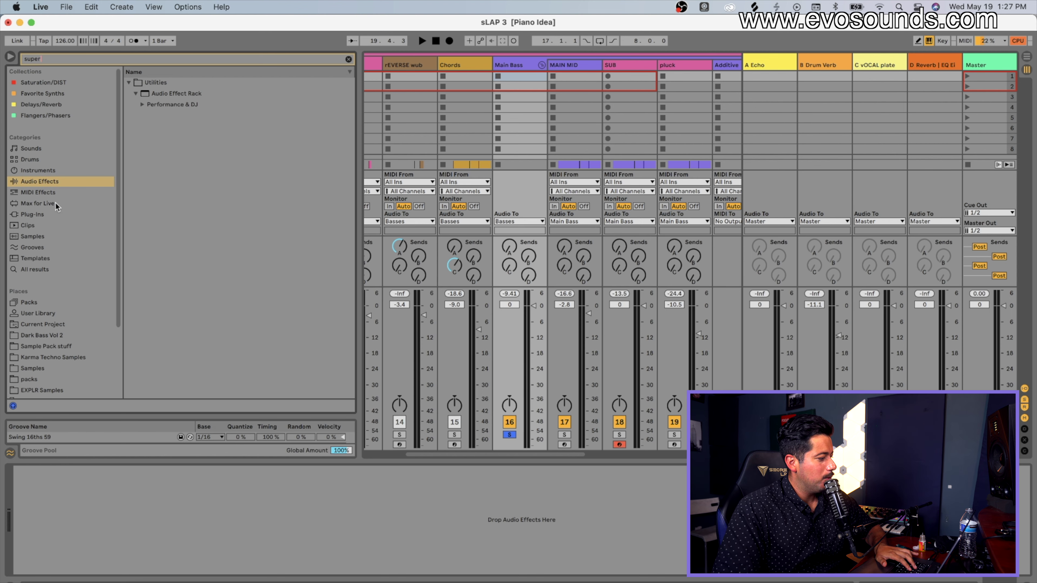
click(38, 214)
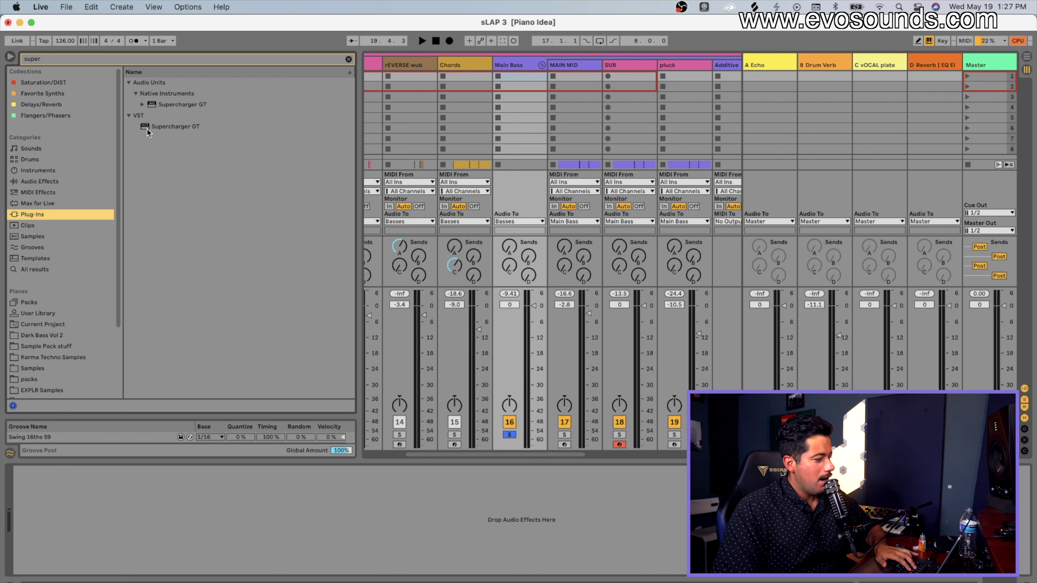
click(221, 127)
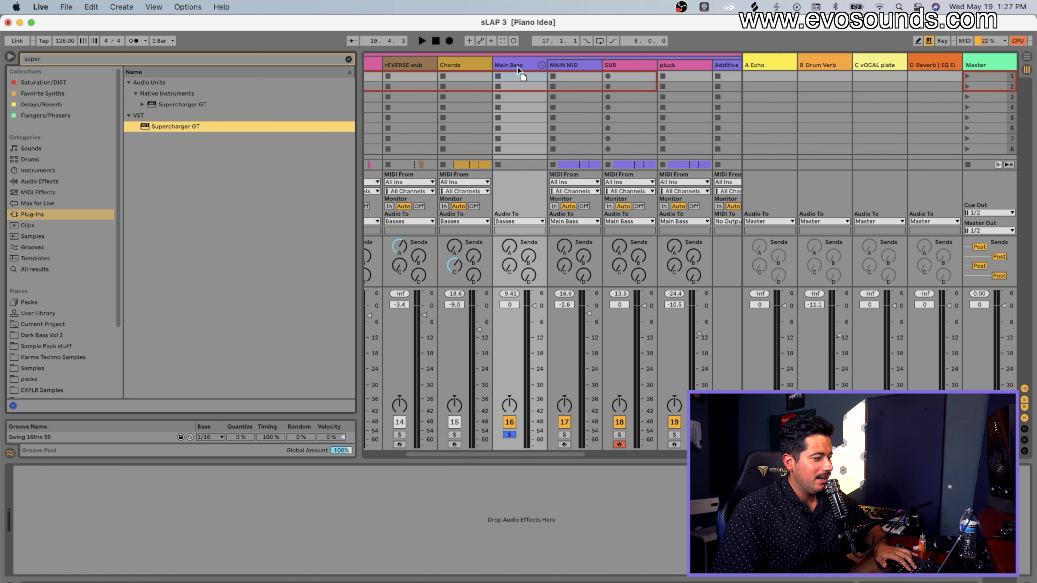
drag(517, 66, 517, 67)
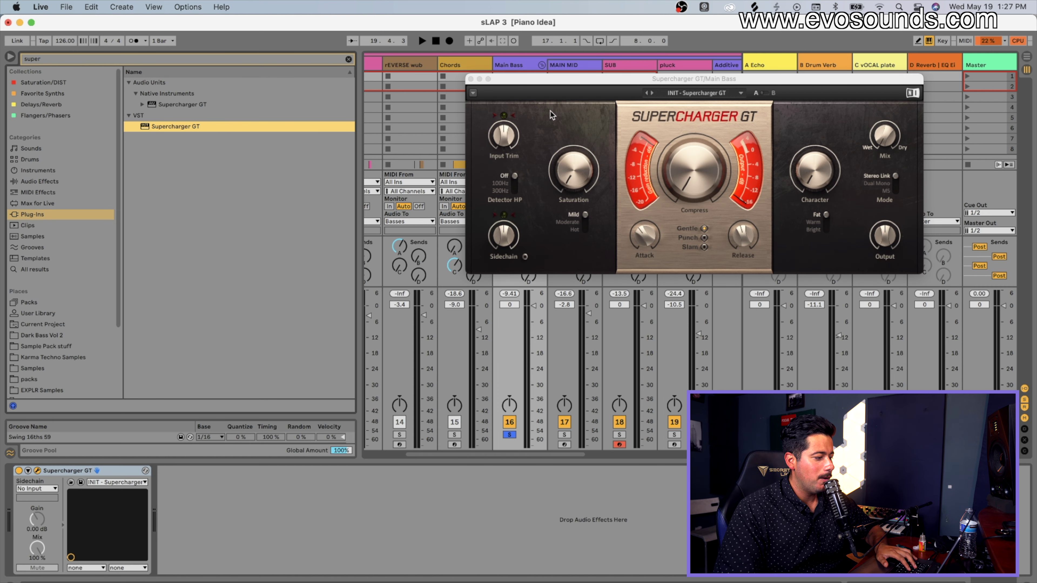
Set Supercharger GT's saturation to 2.70, raise its Character amount, choose Punch compression, and compare the bass with the device bypassed.
drag(567, 188, 567, 167)
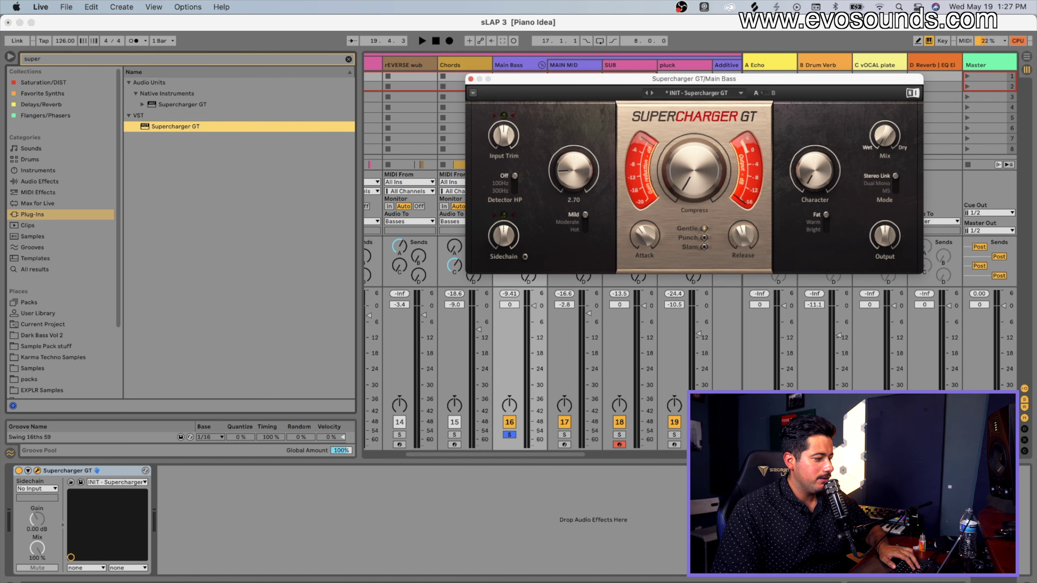
click(693, 239)
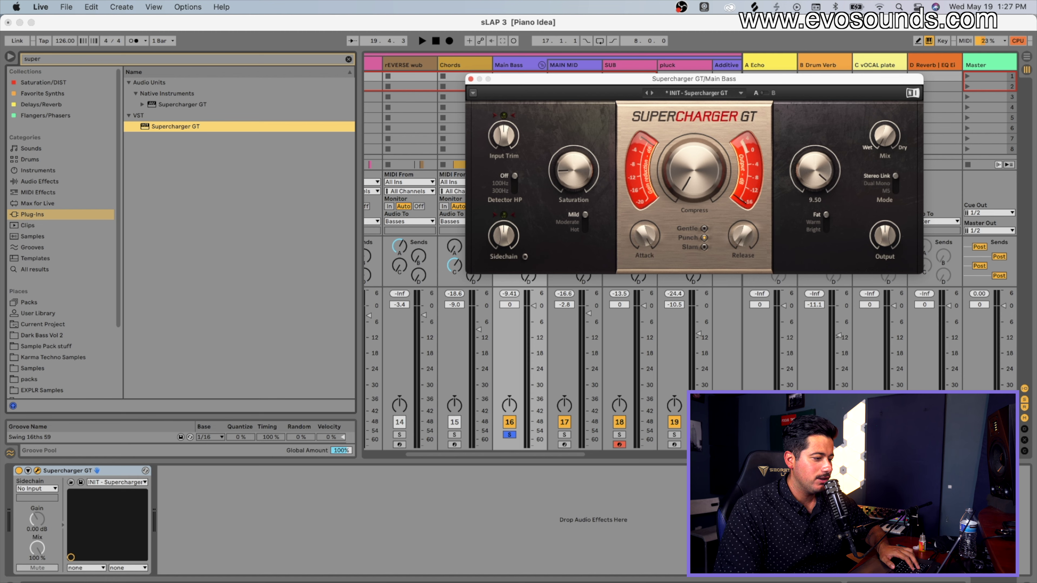
key(space)
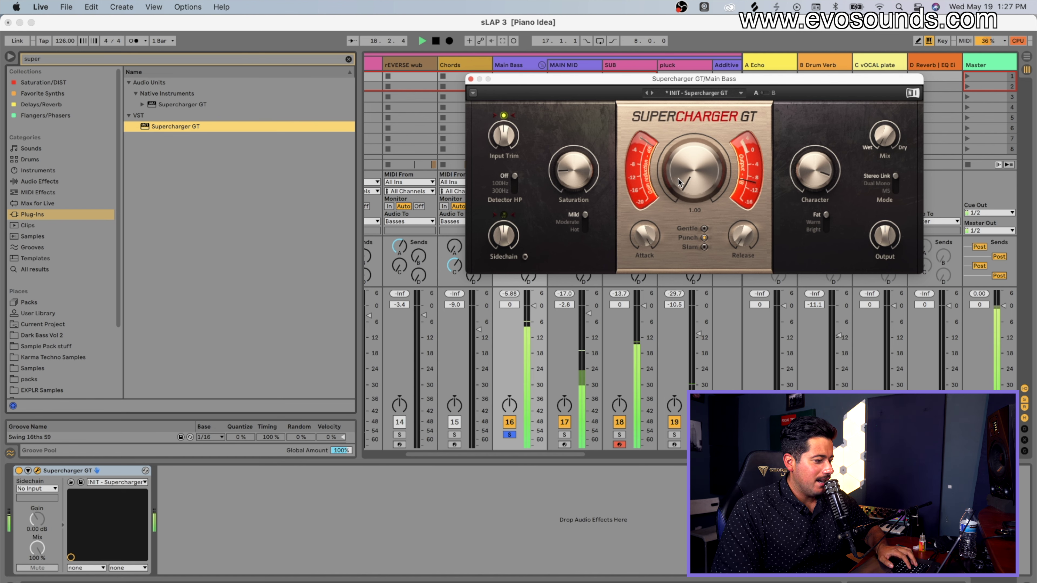
click(19, 471)
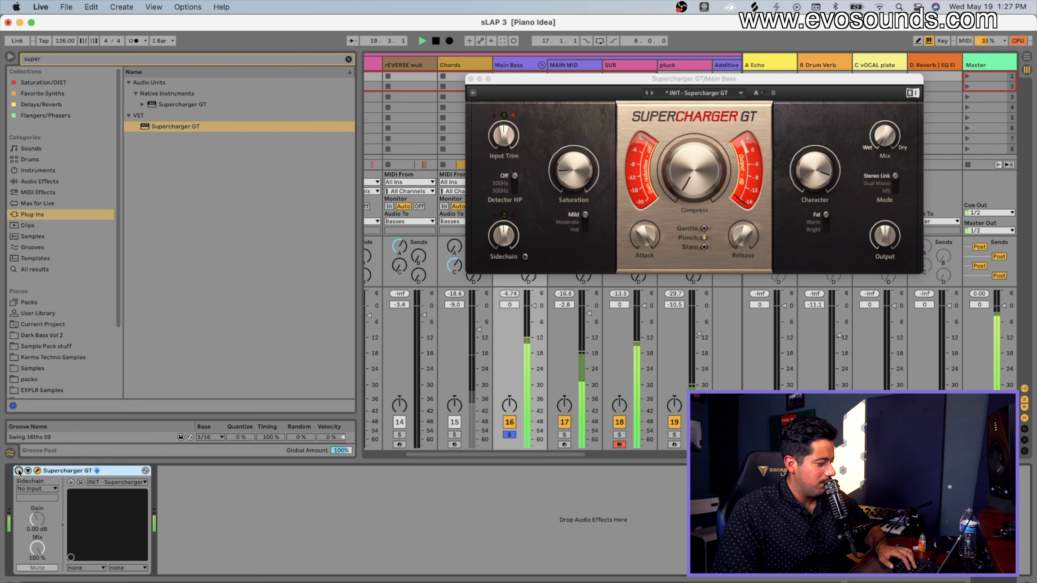
click(19, 471)
Raise Supercharger GT's Compress amount, switch its saturation mode to Moderate, and increase saturation to about halfway during playback.
click(650, 231)
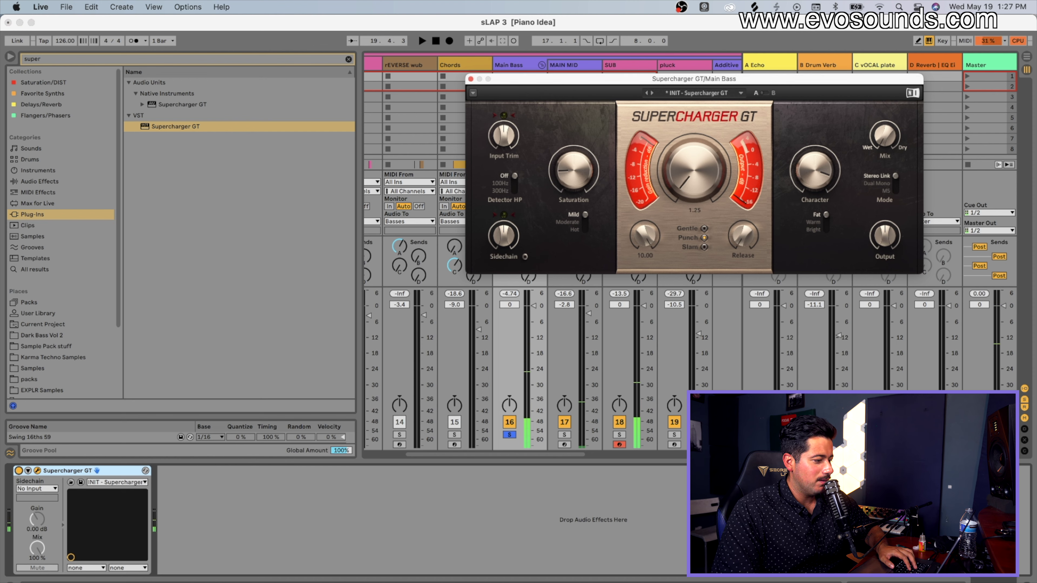
mouse_move(680, 184)
mouse_down()
mouse_move(680, 162)
mouse_move(676, 198)
mouse_up()
key(space)
click(574, 229)
click(574, 222)
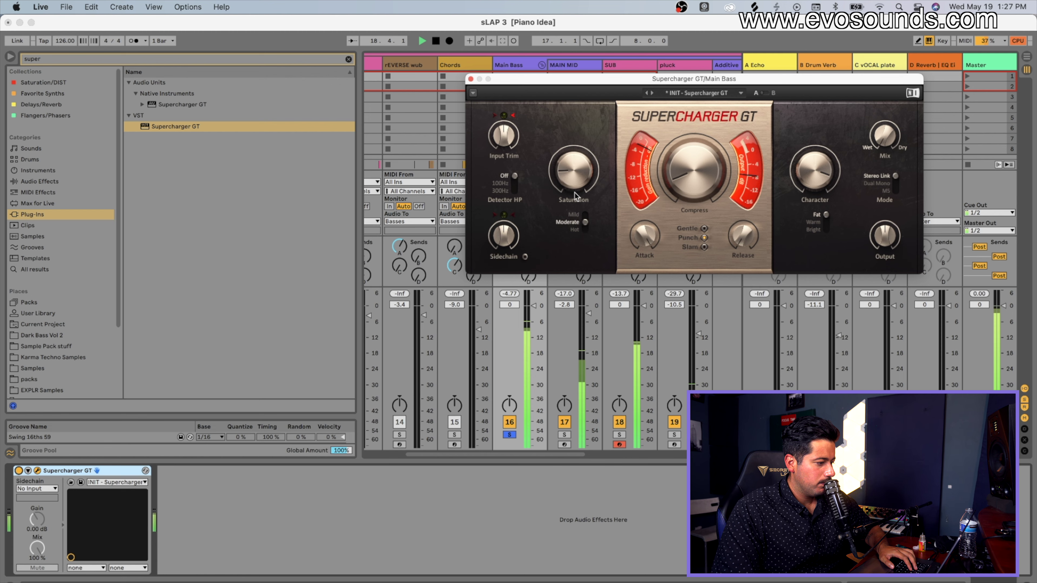
drag(573, 195, 574, 174)
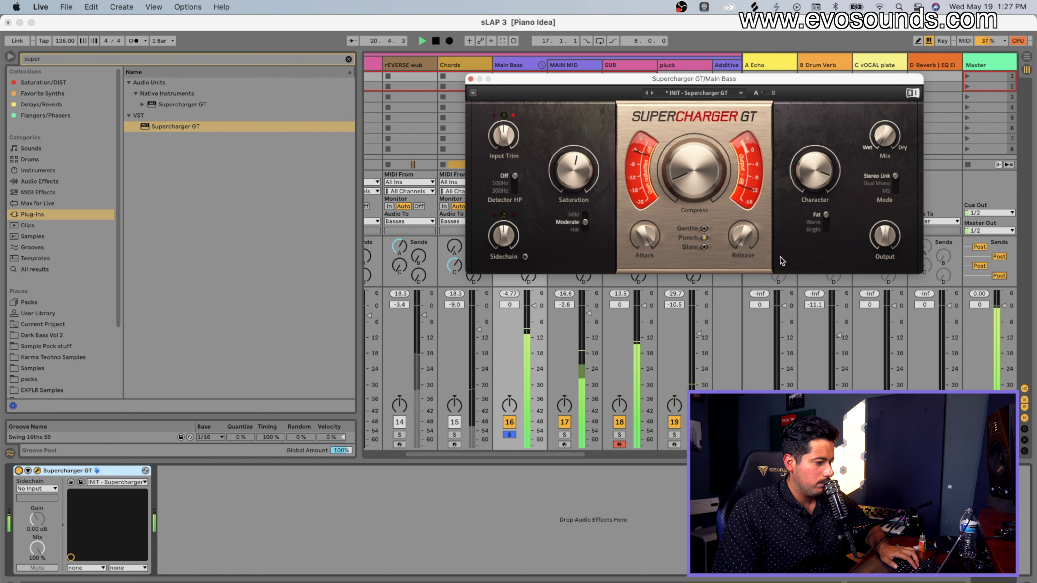
Switch Supercharger GT's Character mode to Warm, compare the bass with the device bypassed, close the plug-in and stop playback.
click(813, 222)
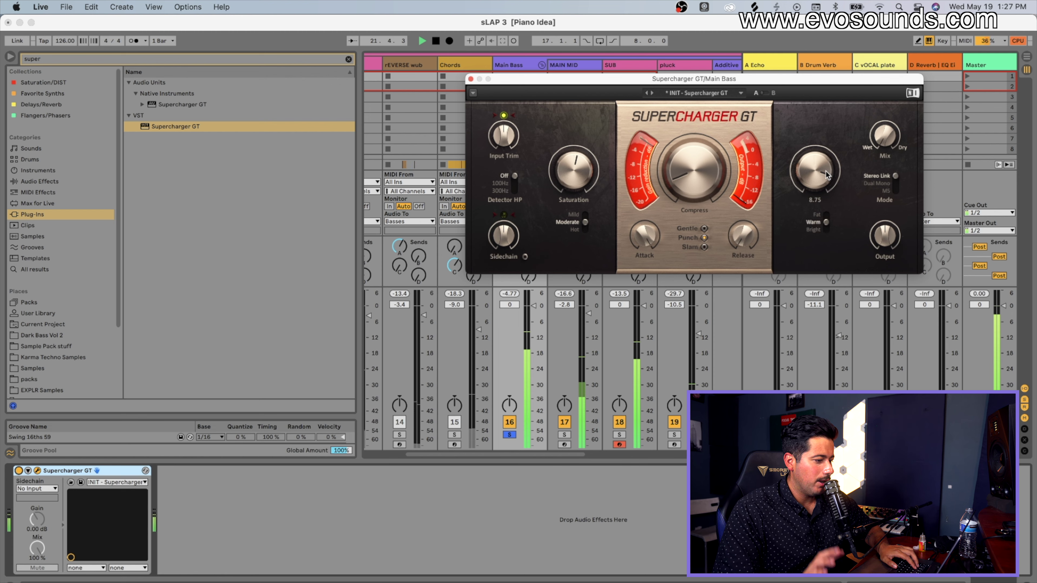
click(19, 471)
click(19, 471)
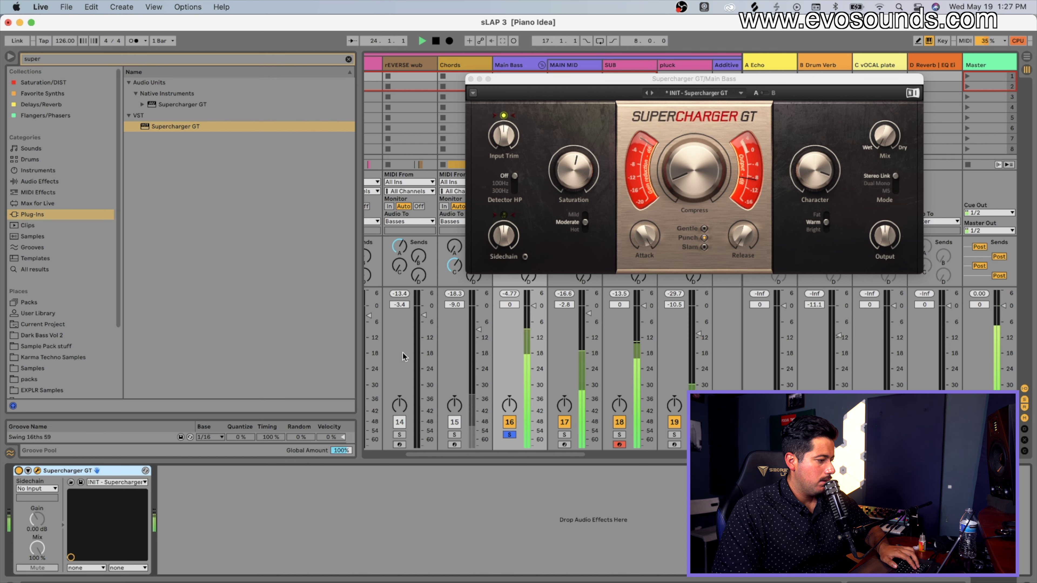
click(471, 79)
key(space)
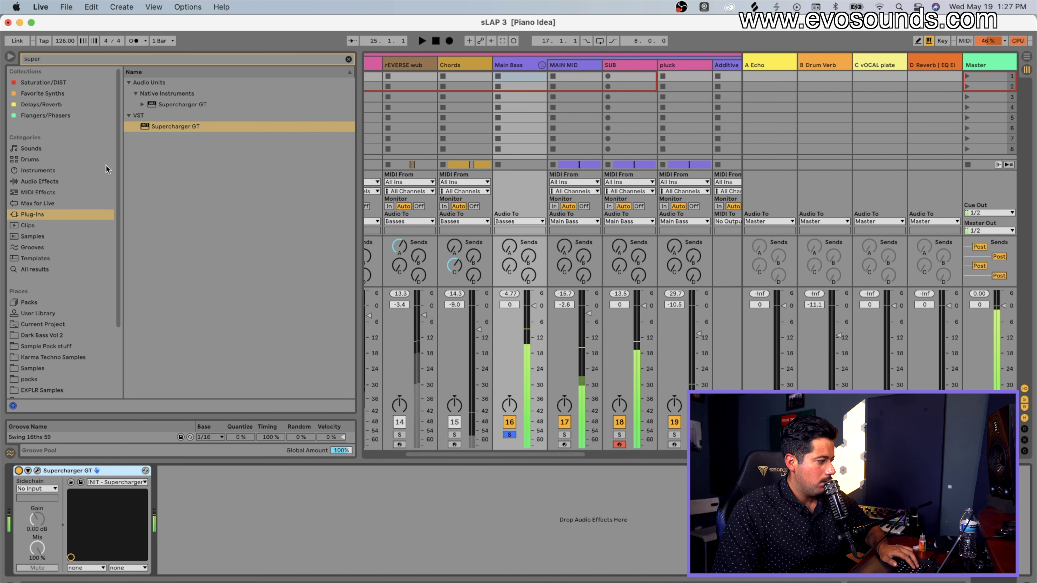
Reopen MAIN MID's Serum, load the Digital wavetable Kream into oscillator A, and play the result.
click(104, 180)
click(573, 68)
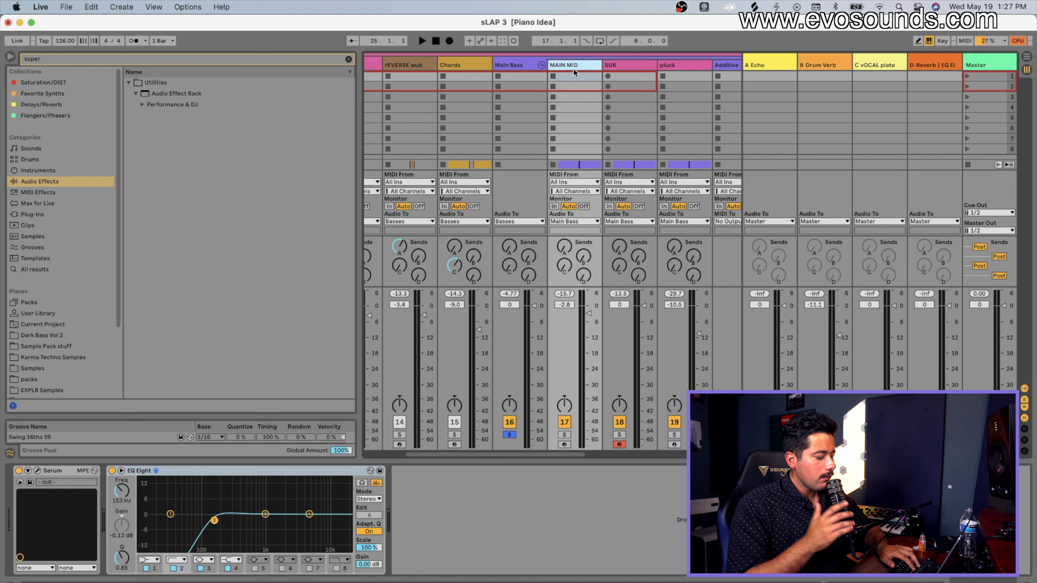
click(38, 471)
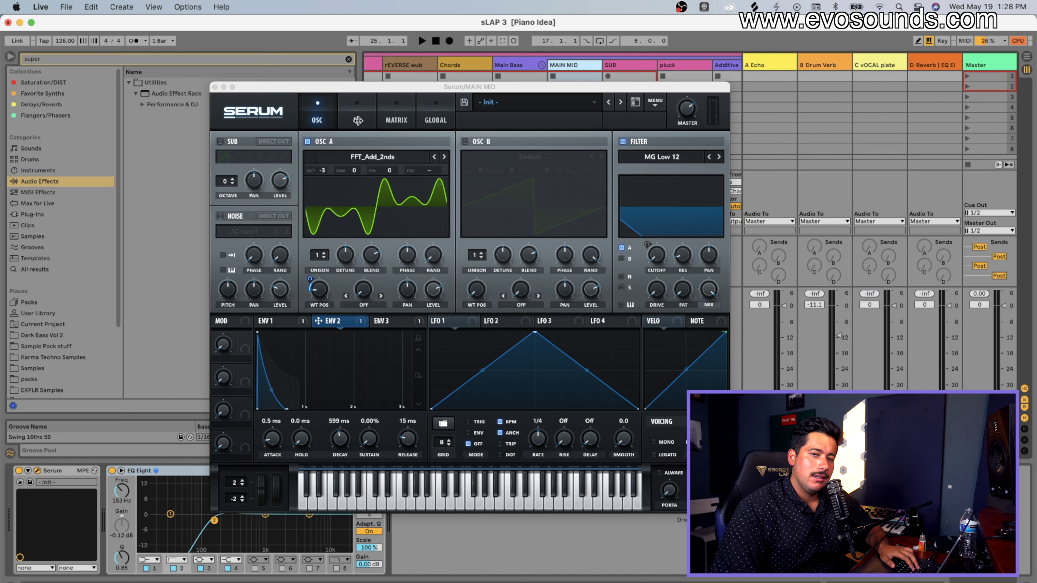
click(365, 156)
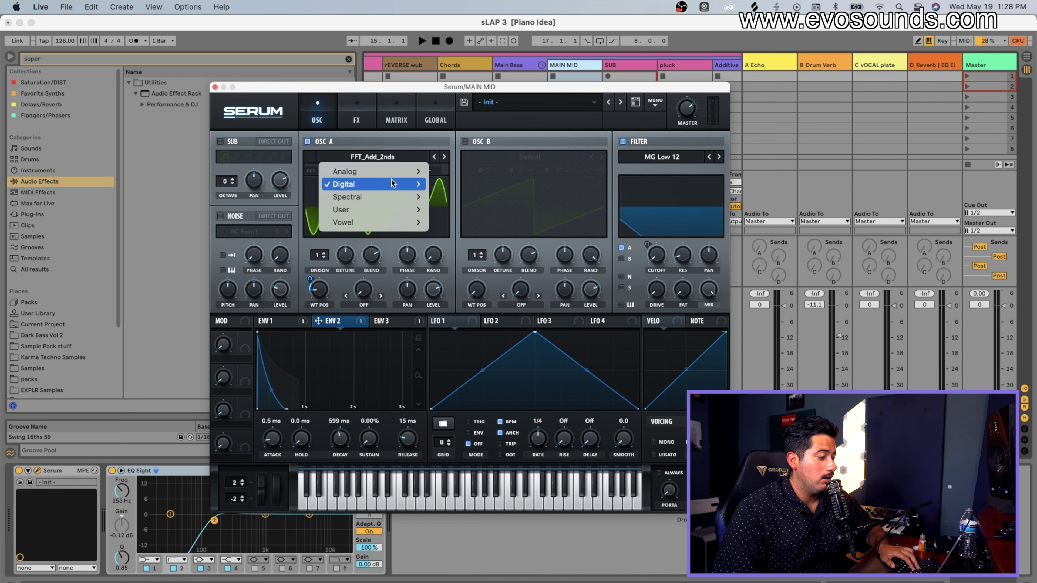
mouse_move(393, 184)
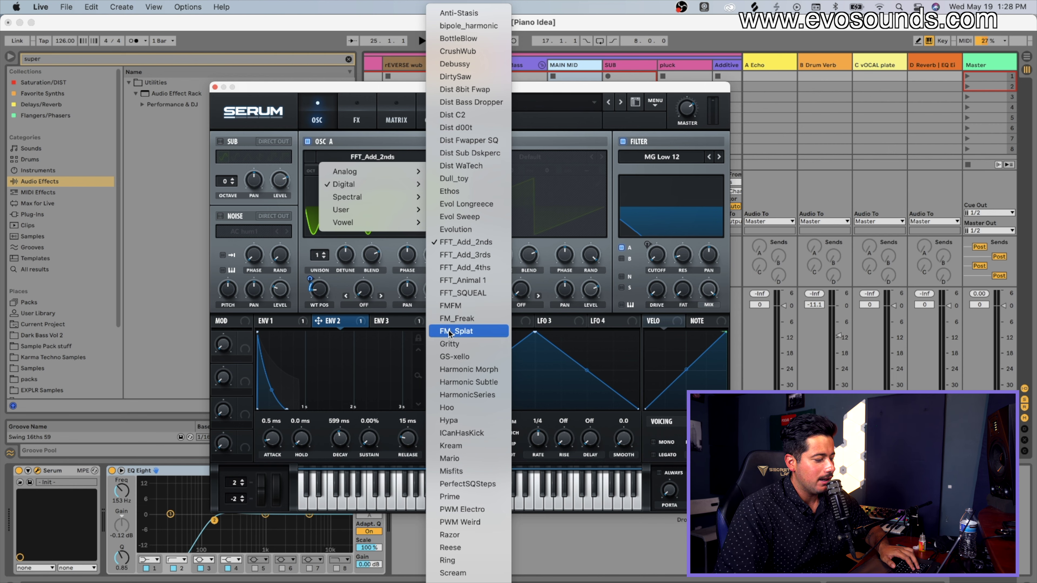
click(474, 445)
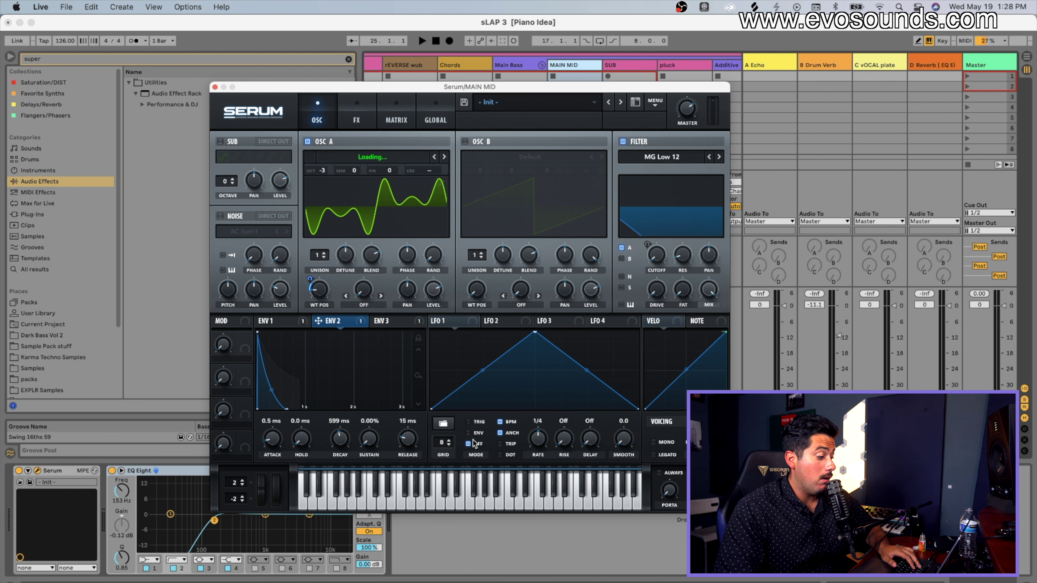
key(space)
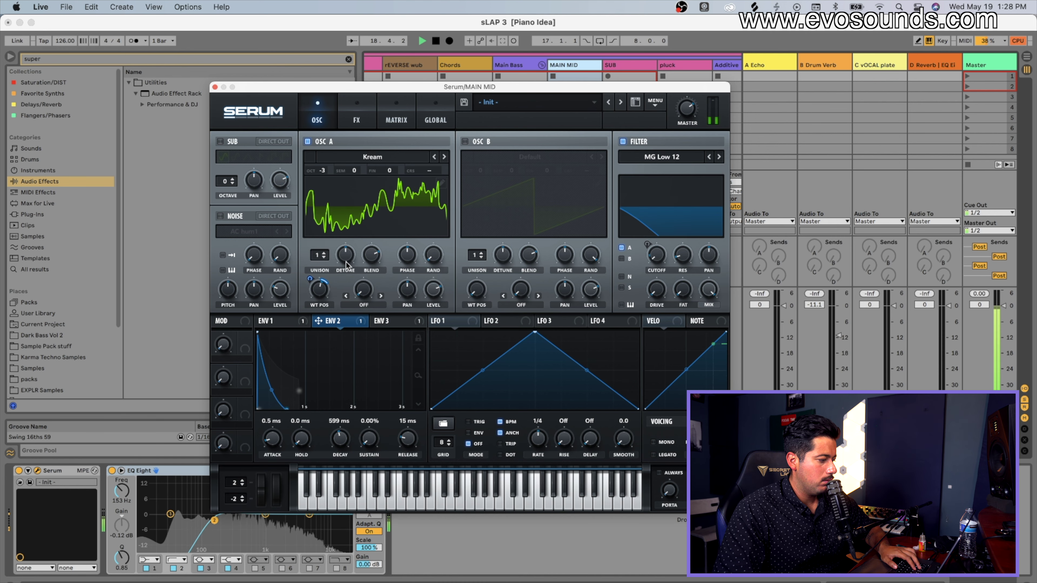
Set oscillator A's unison to 2 voices and raise MAIN MID's EQ Eight low cut to 240 Hz during playback.
key(space)
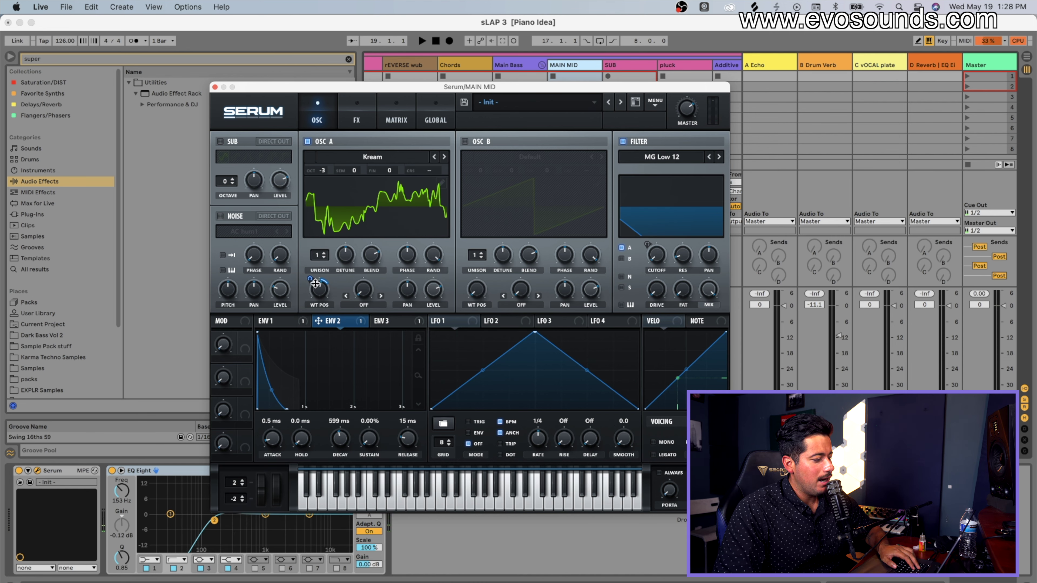
click(322, 255)
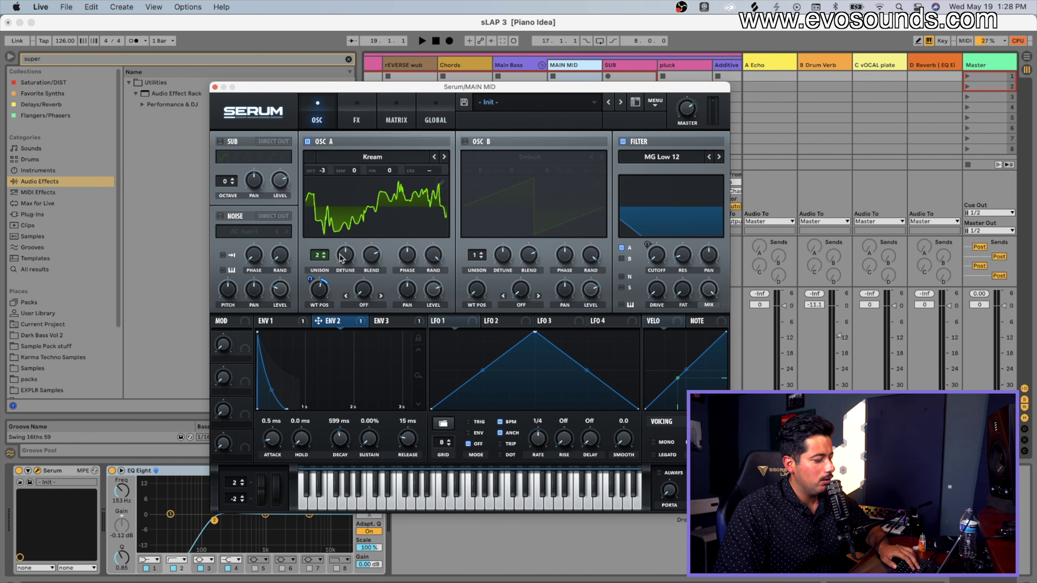
key(space)
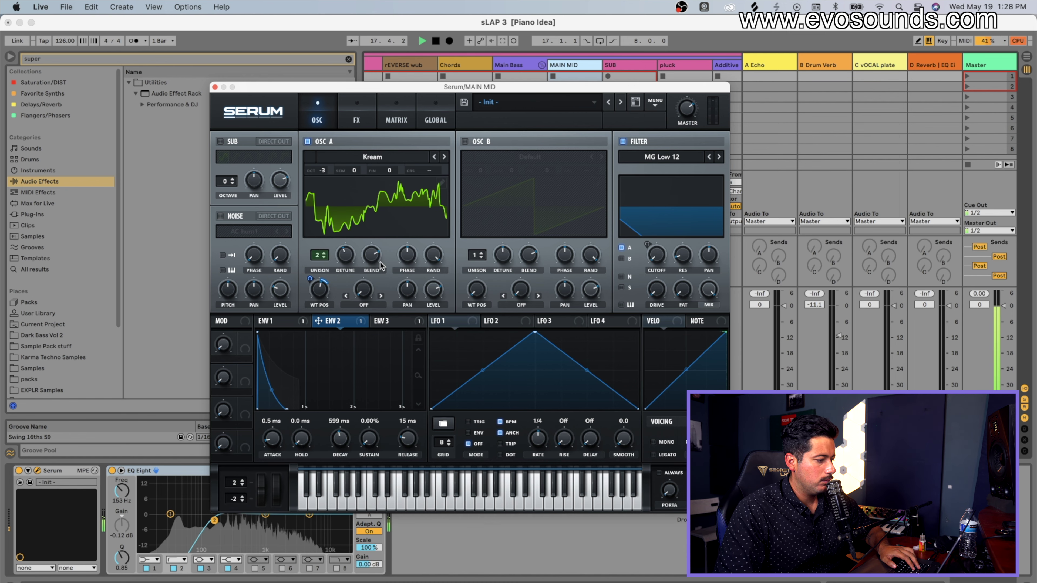
drag(215, 520, 218, 521)
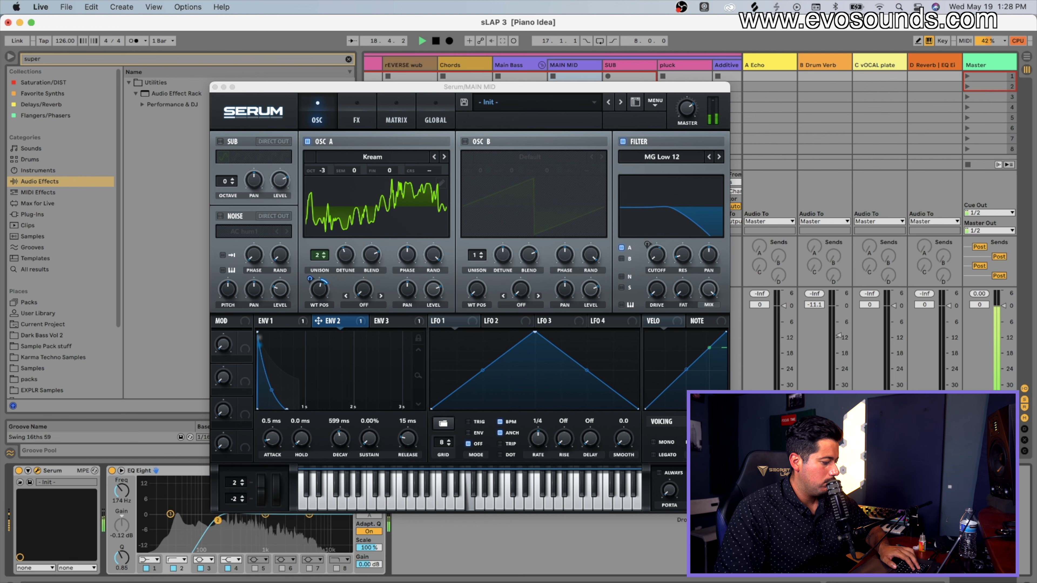
key(space)
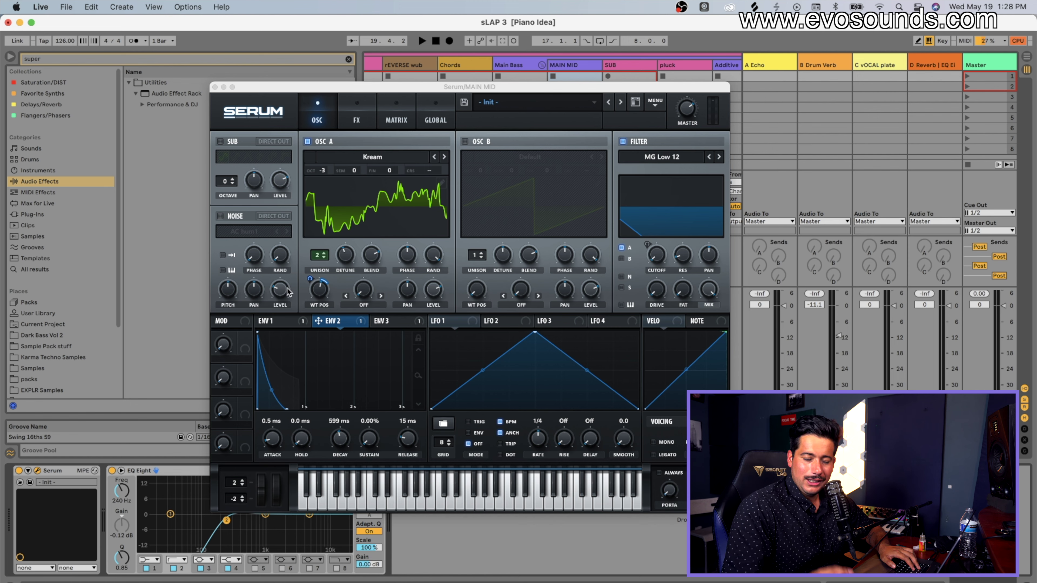
Switch oscillator A to the Mario wavetable with unison 1, adjust Env 1's amount on the filter cutoff, and play the result.
click(348, 266)
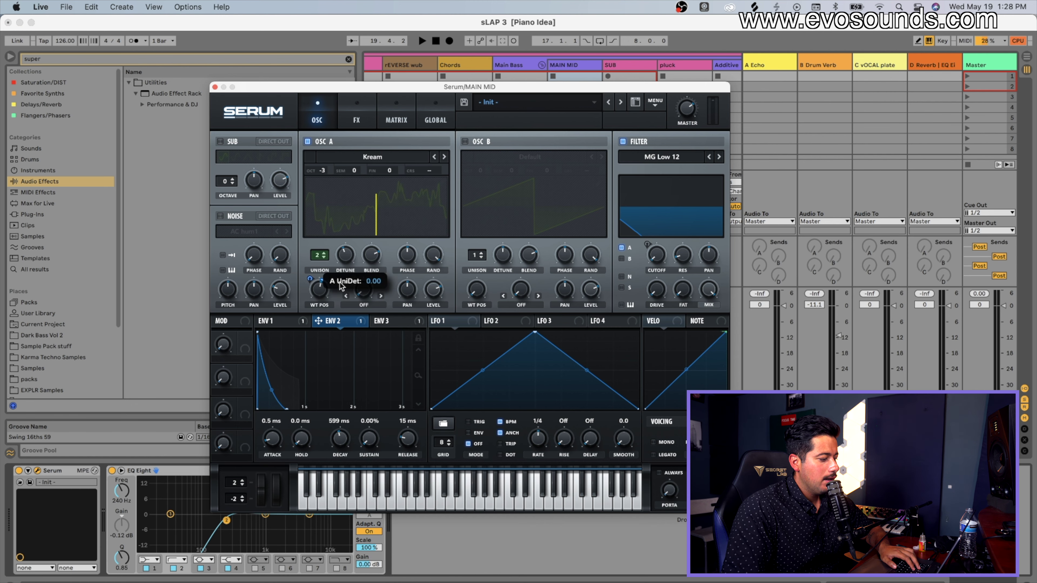
key(space)
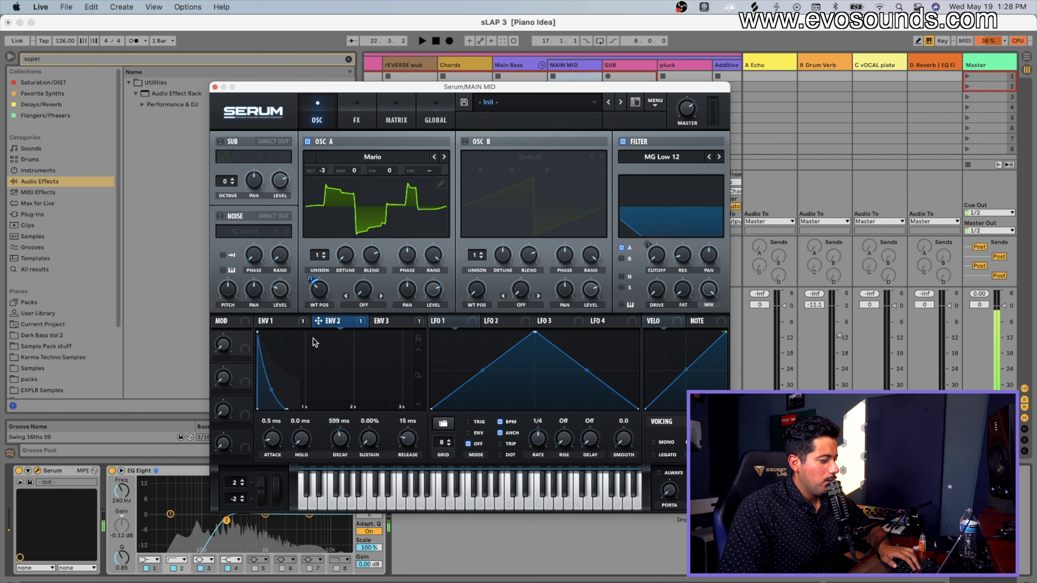
click(274, 321)
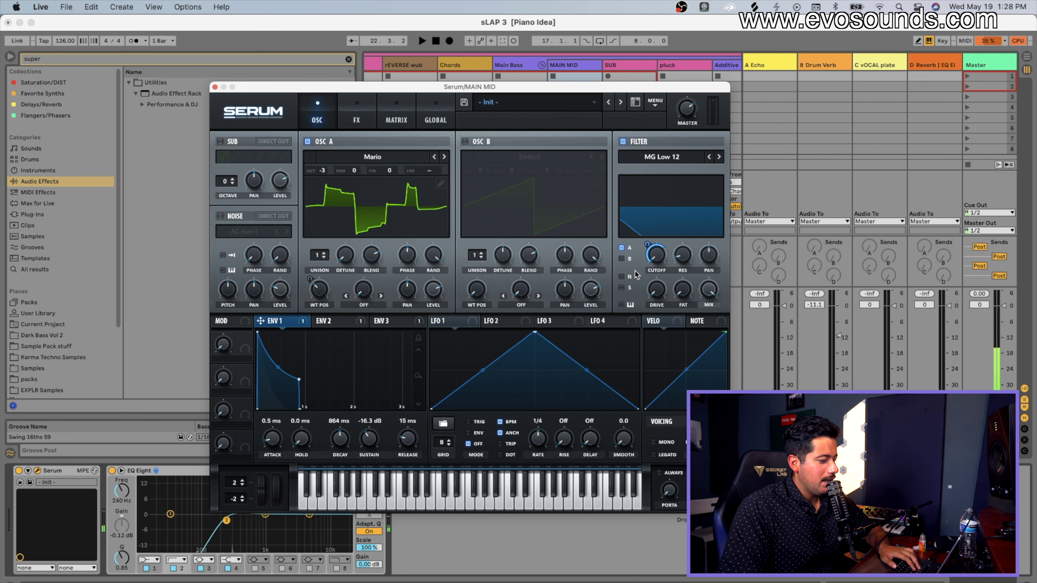
drag(646, 245, 647, 246)
key(space)
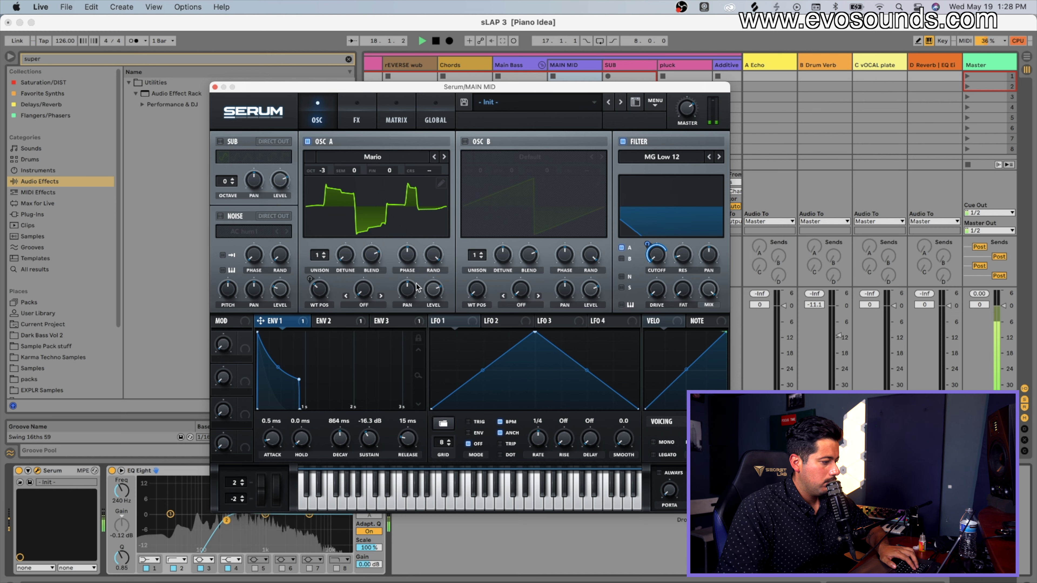
Load the Spectral wavetable Electric Guitar [SL] into oscillator A and fine-tune Env 1's filter cutoff amount during playback.
click(444, 157)
click(376, 158)
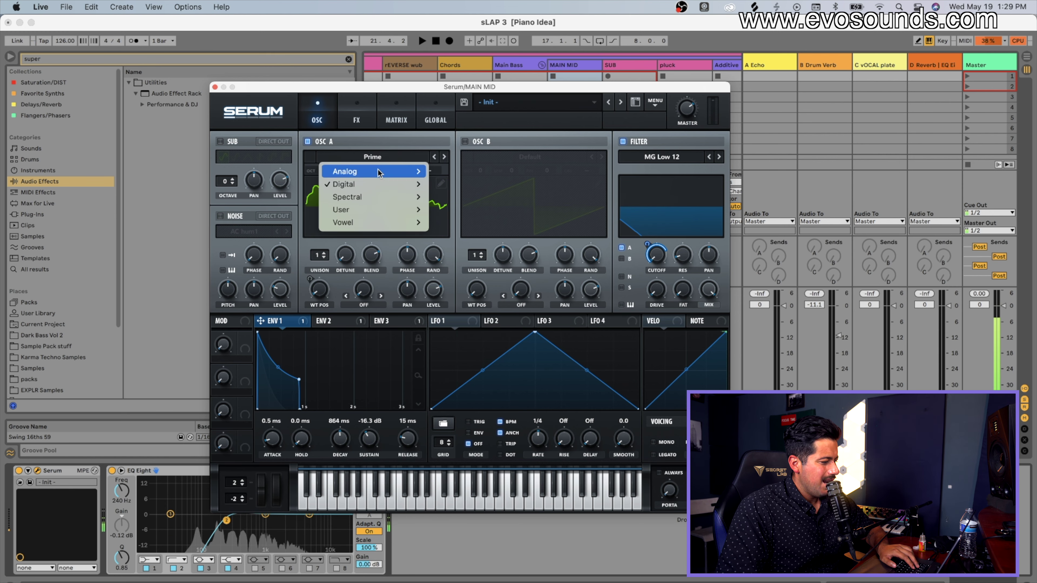
mouse_move(378, 197)
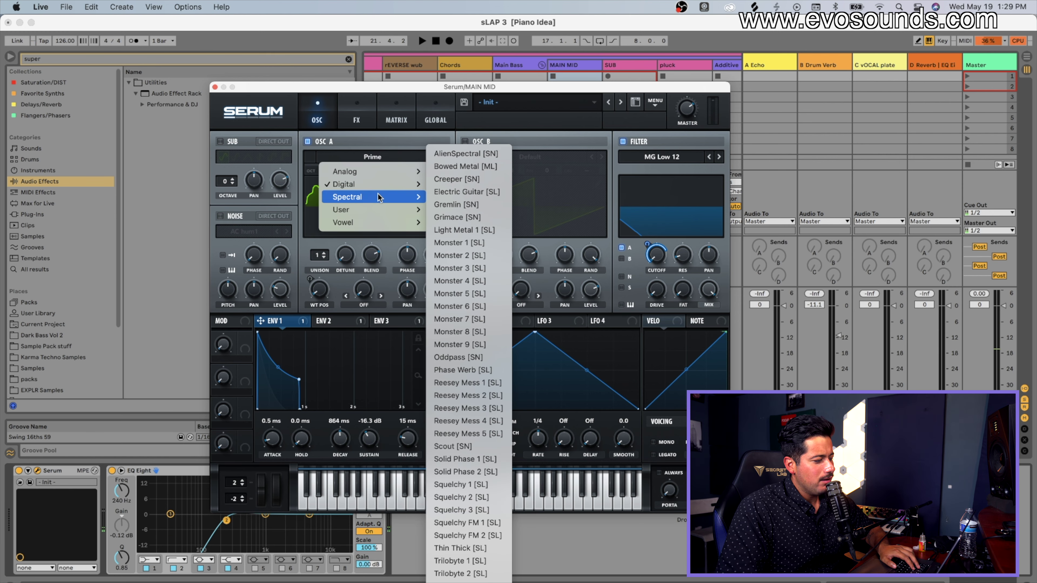
click(457, 192)
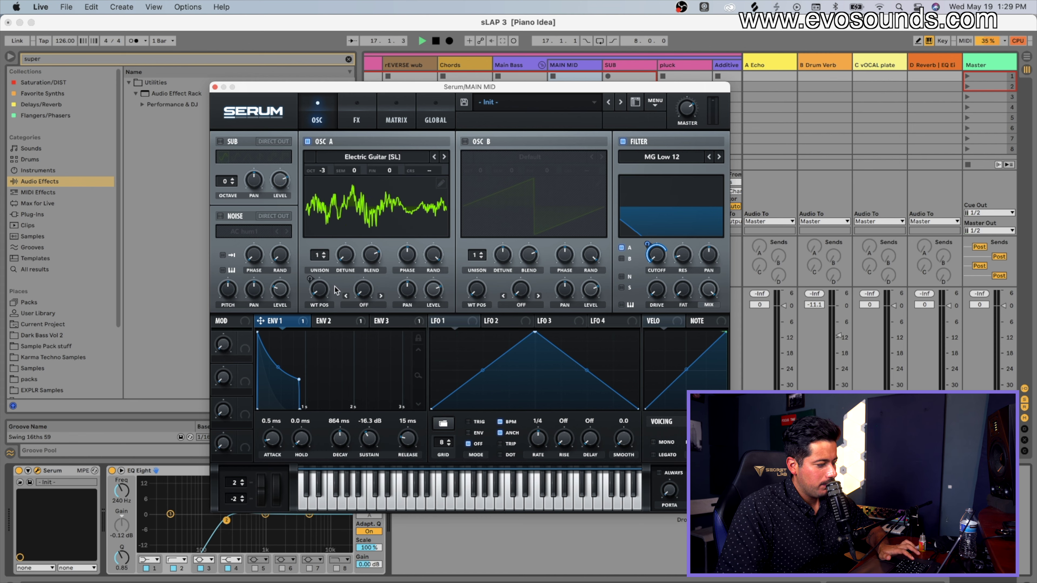
key(space)
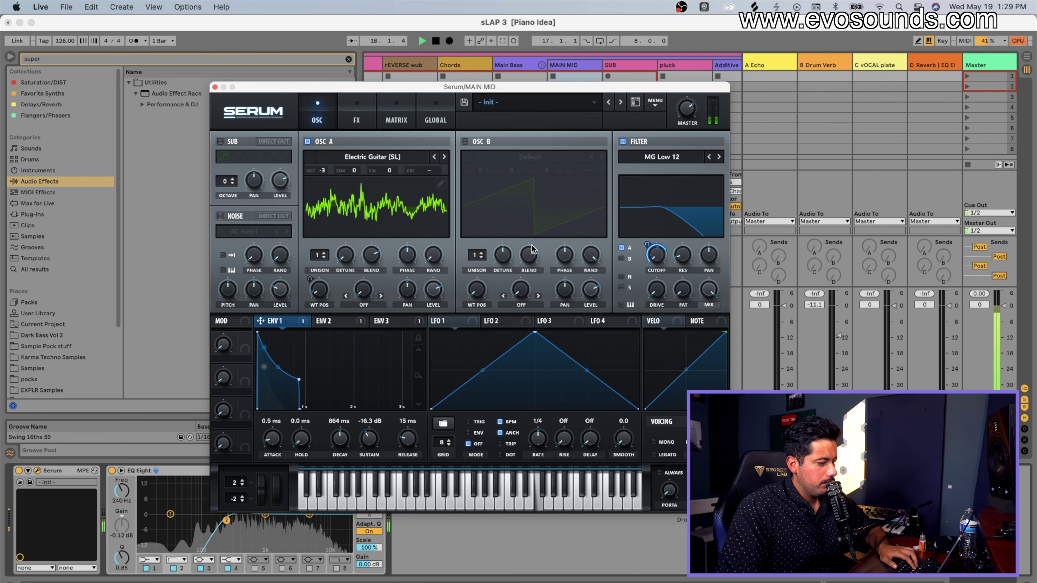
drag(647, 244, 644, 248)
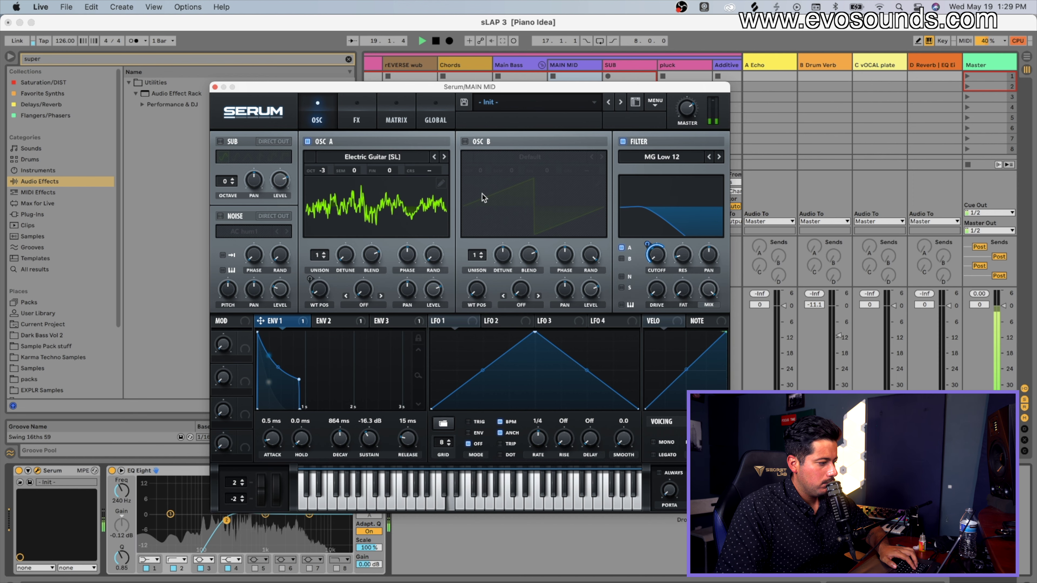
Enable oscillator B with the Spectral wavetable Monster 5 [SL] and route it through the filter.
key(space)
click(465, 141)
click(511, 155)
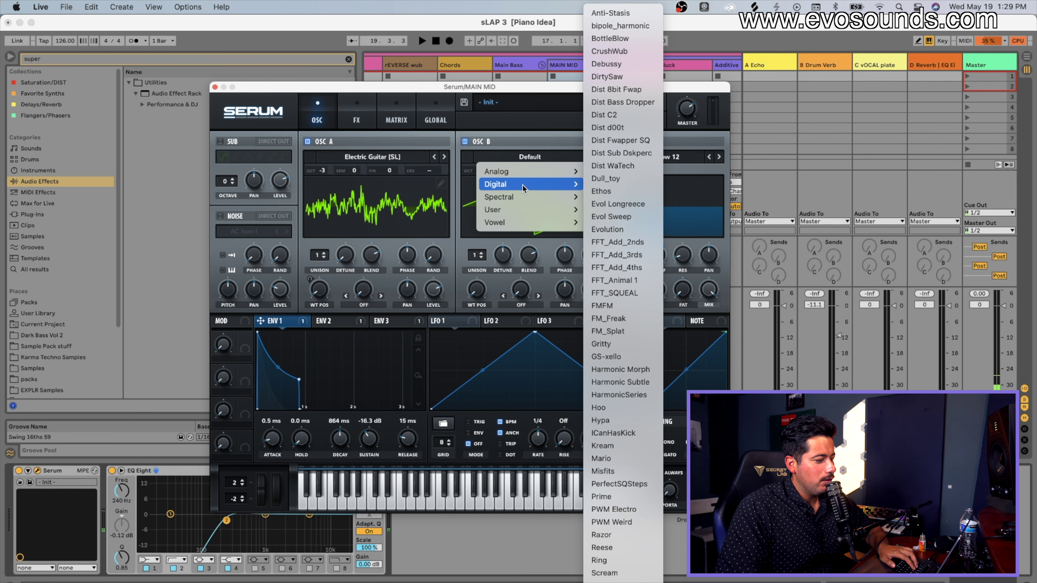
mouse_move(526, 197)
click(617, 295)
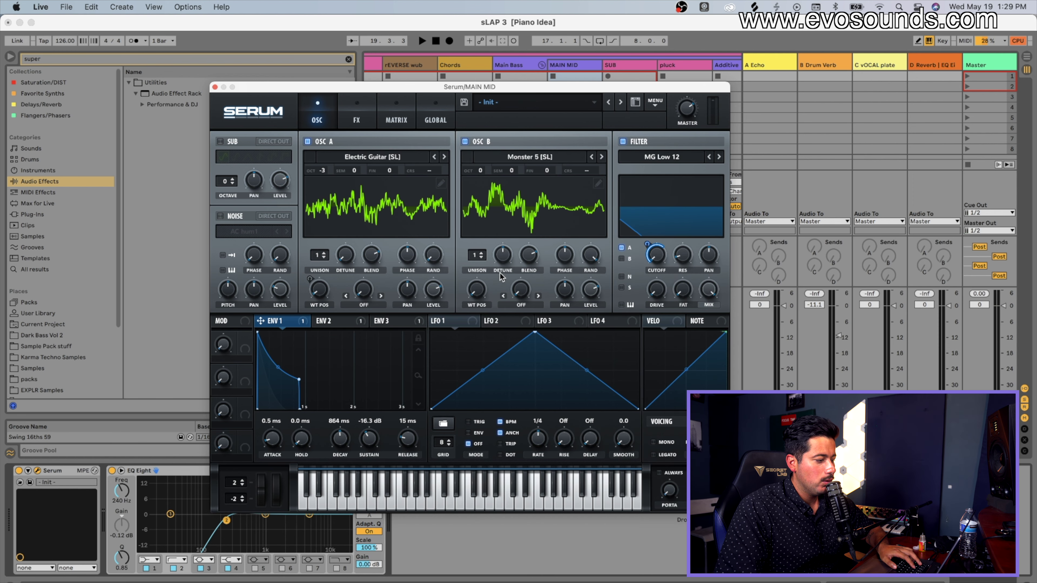
click(621, 259)
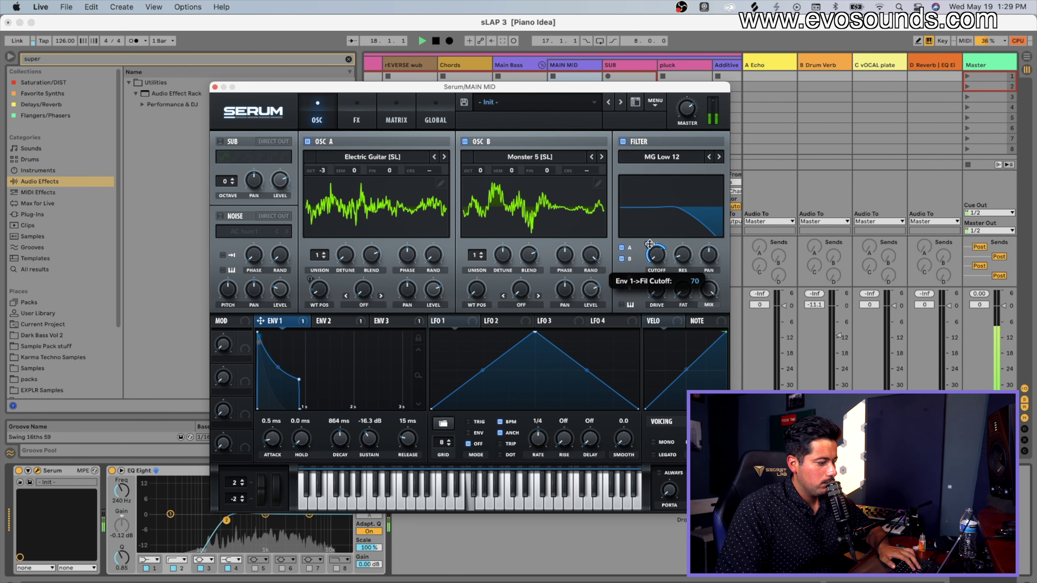
Set oscillator B's octave to -3, readjust Env 1's filter cutoff amount, and close MAIN MID's Serum.
drag(480, 170, 480, 202)
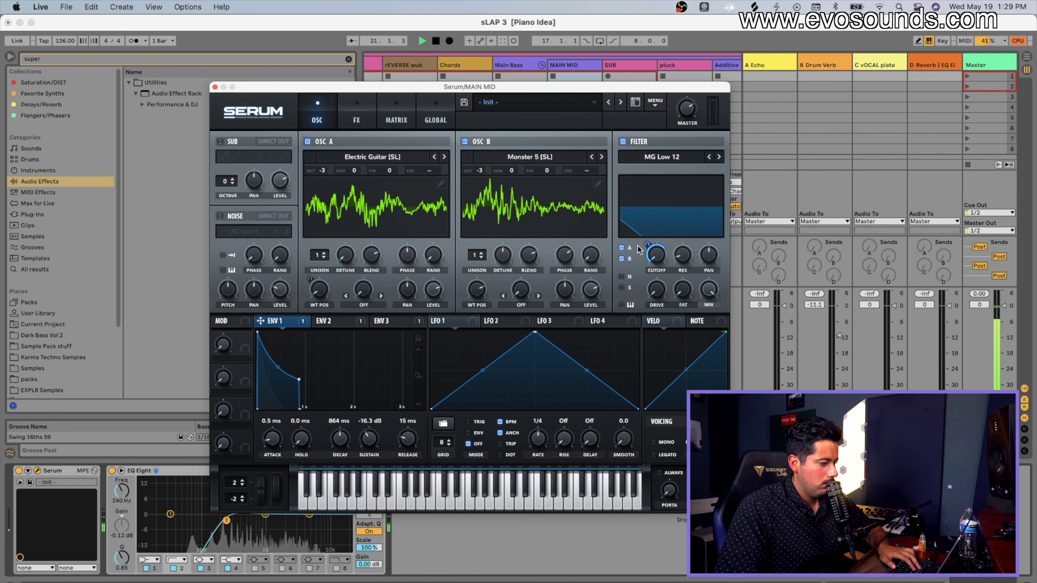
drag(647, 244, 642, 247)
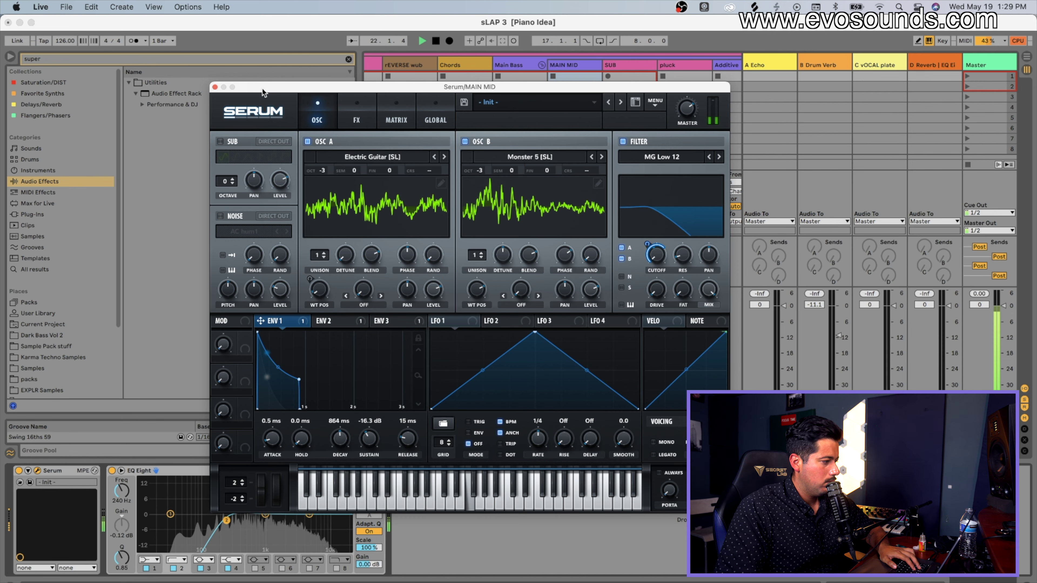
click(215, 88)
Compare the Main Bass group with Supercharger GT on and off, leave the device bypassed, and close its window.
key(Left)
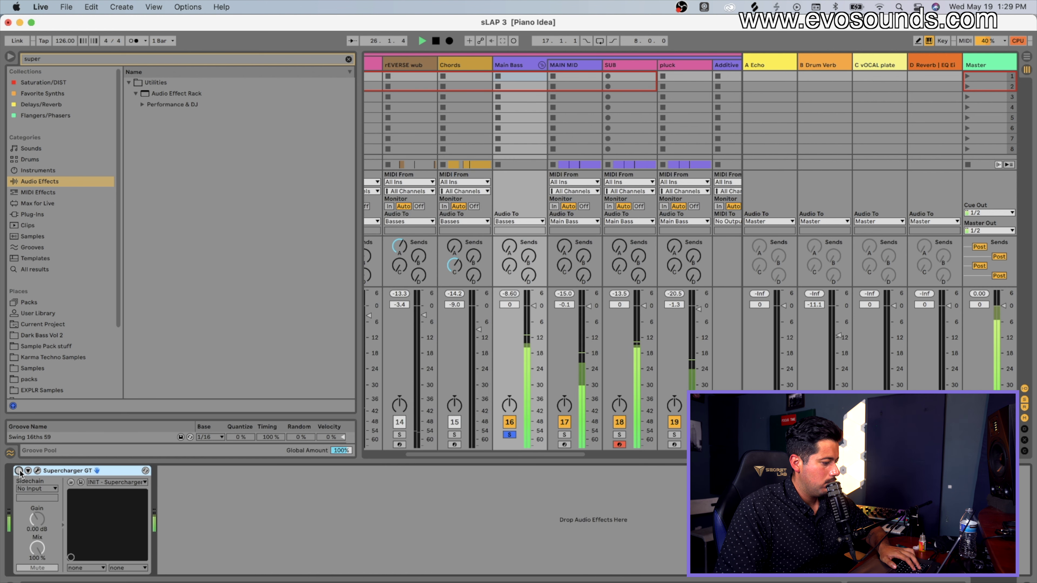
click(19, 471)
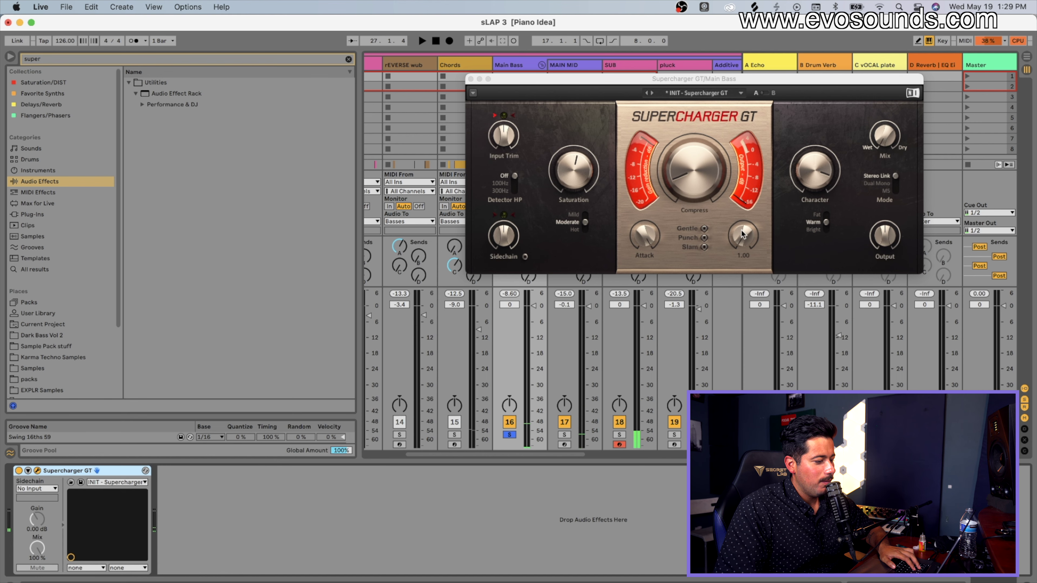
click(18, 471)
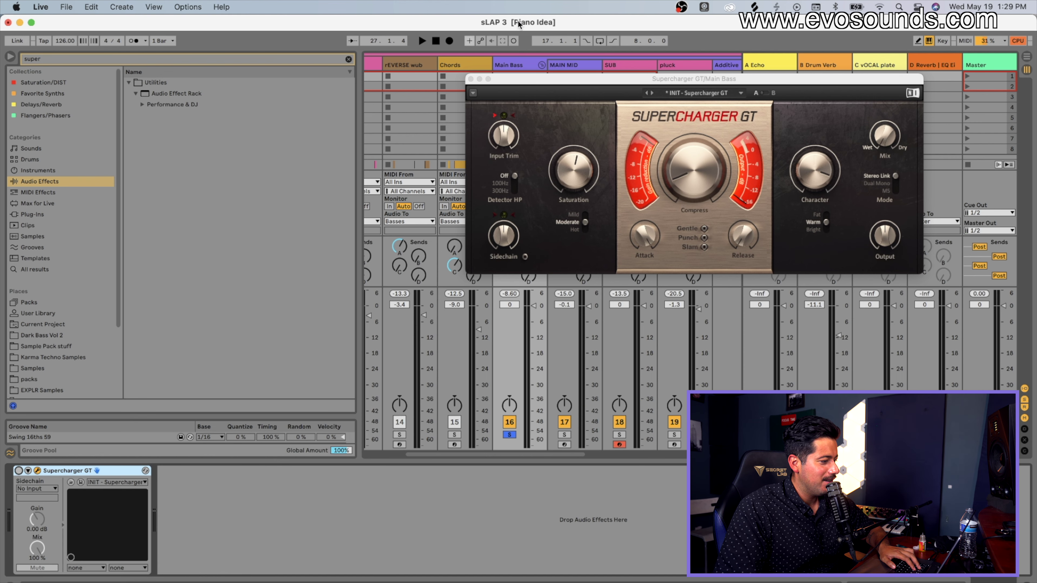
click(472, 78)
Reopen MAIN MID's Serum, change its filter type to MG Low 24, and play the result.
click(567, 82)
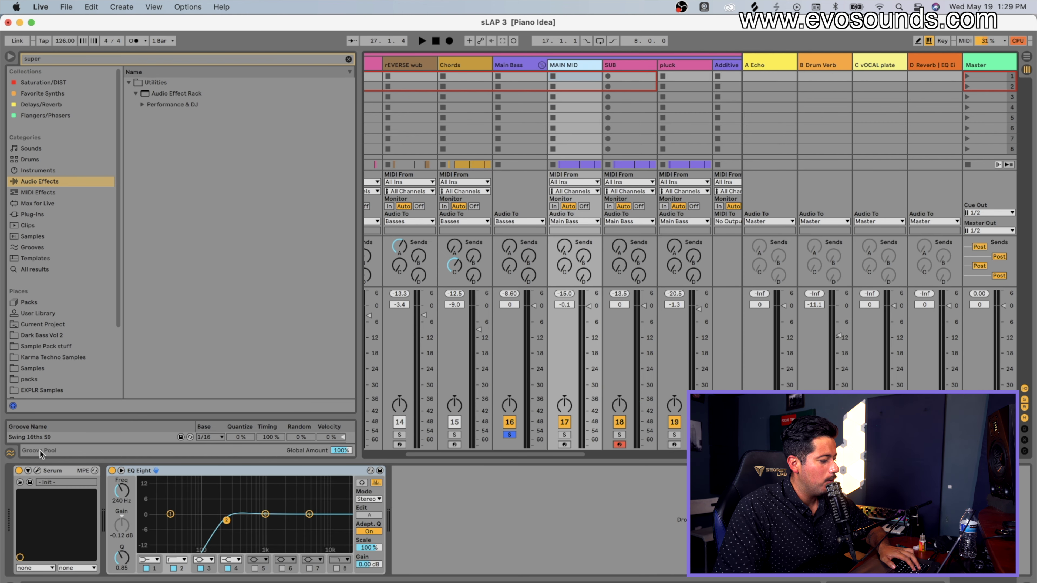
click(38, 472)
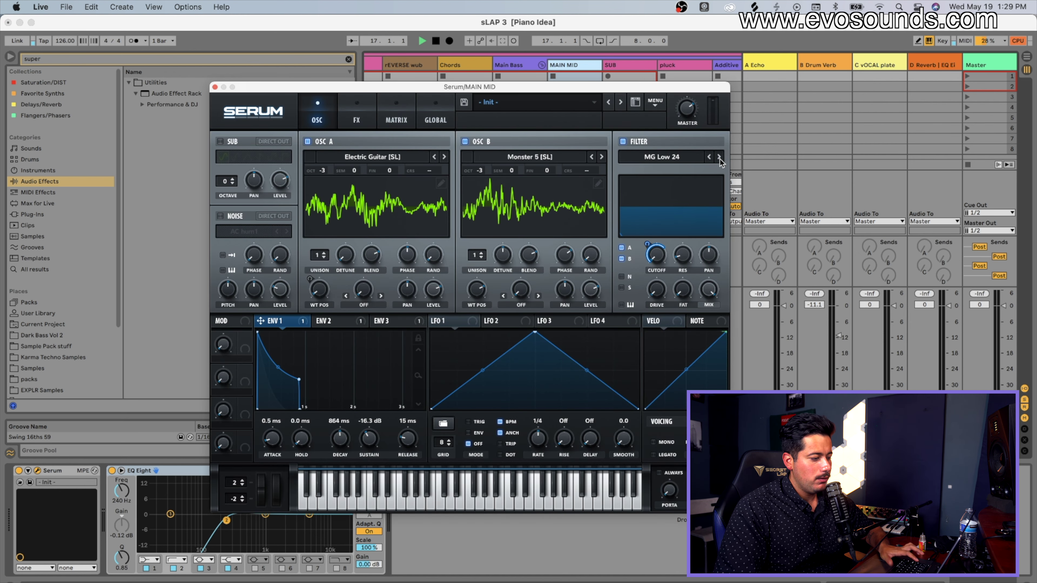
mouse_move(656, 250)
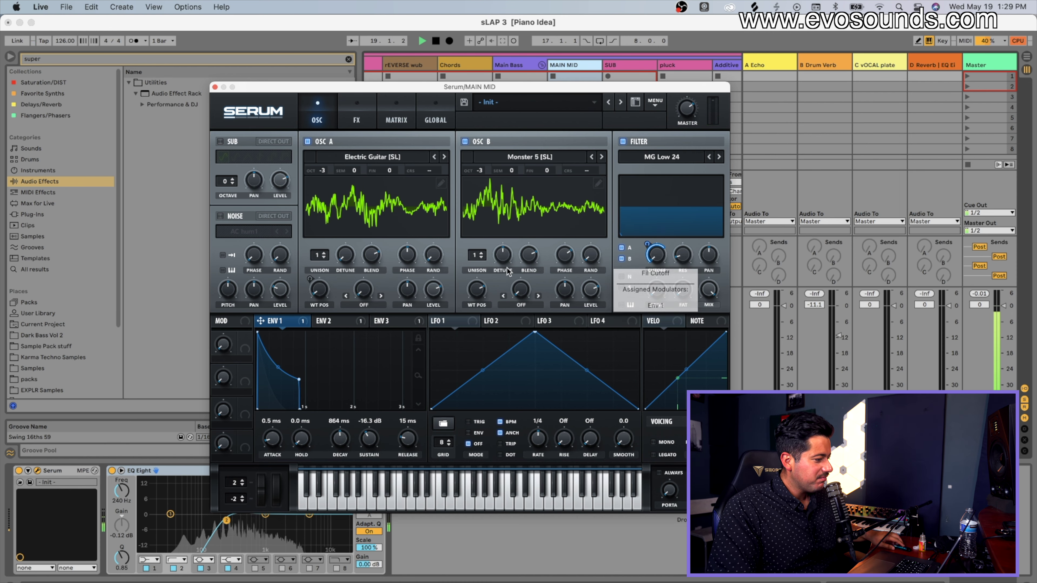
Assign Env 2 to the wavetable position of oscillators A and B, and close MAIN MID's Serum.
click(336, 322)
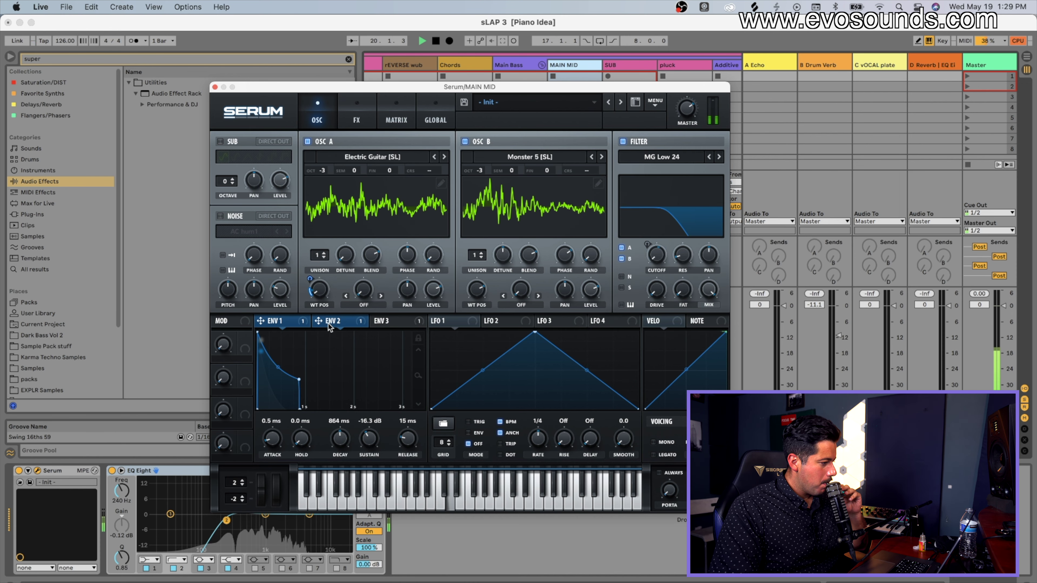
drag(336, 322, 469, 290)
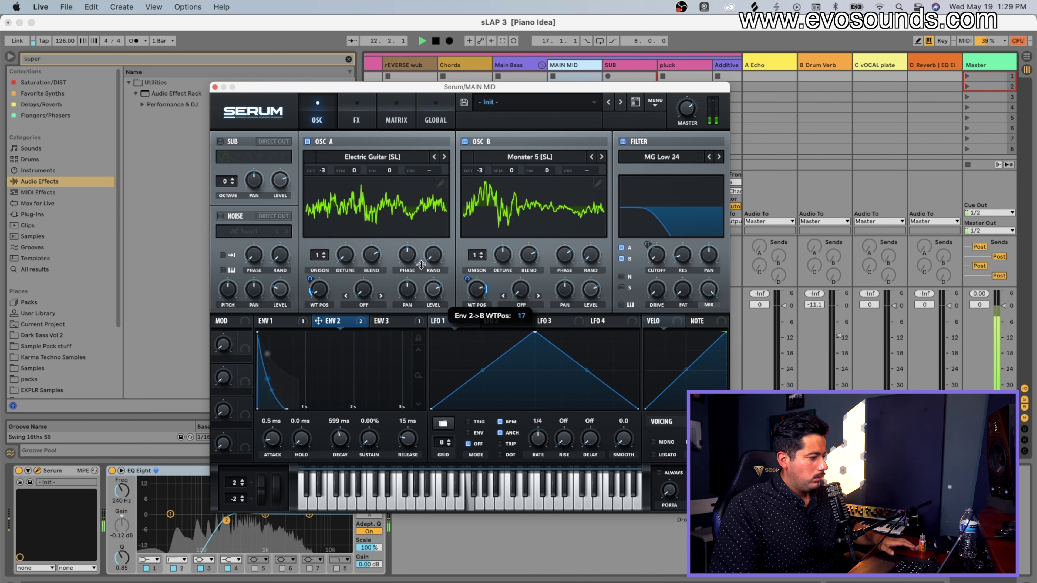
click(215, 87)
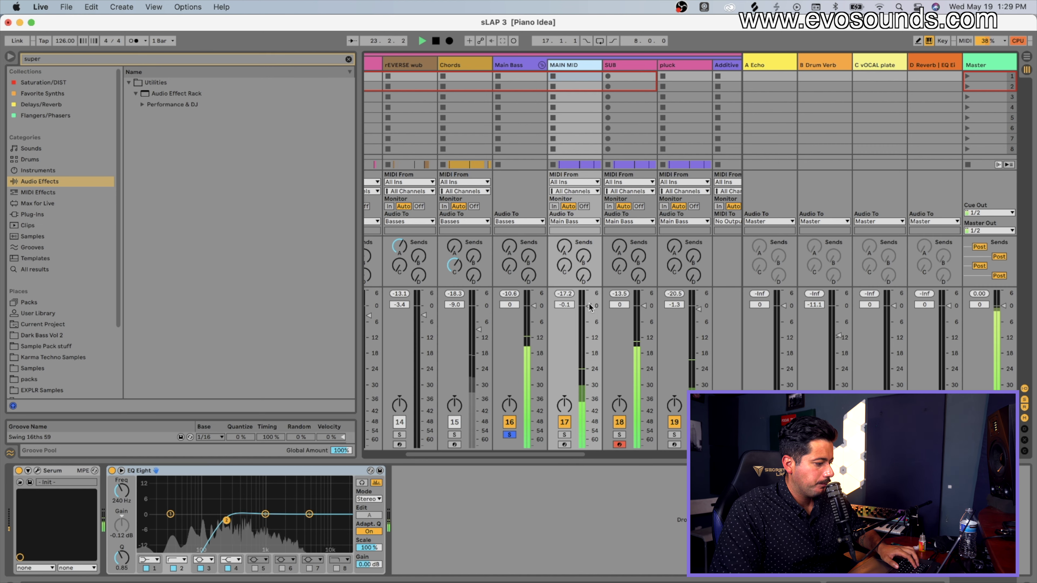
Set MAIN MID's volume to 1.0 dB and lower Env 1's sustain in SUB's Serum to -10.5 dB.
key(Right)
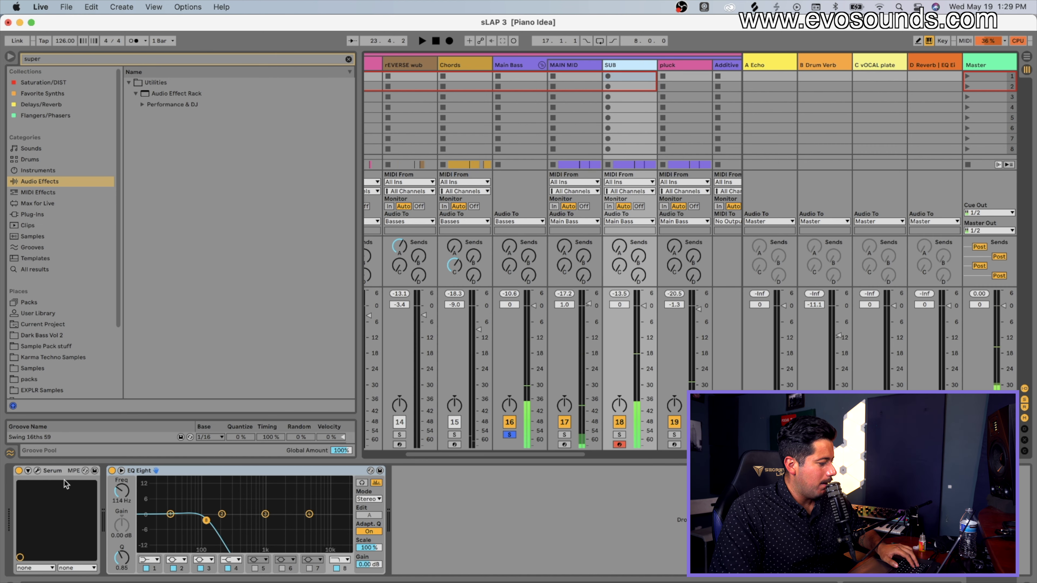
click(37, 471)
drag(474, 450, 461, 476)
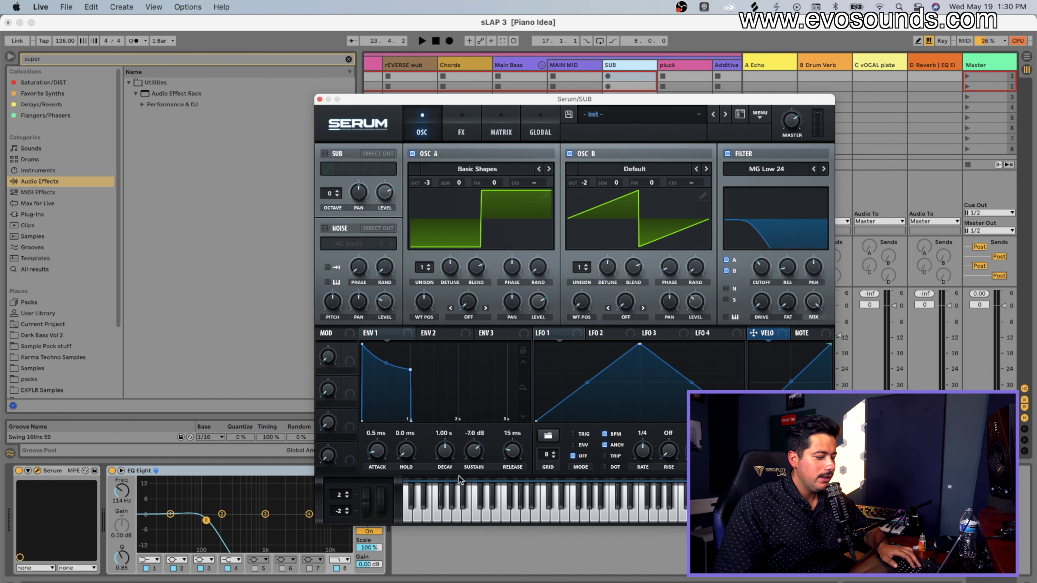
key(space)
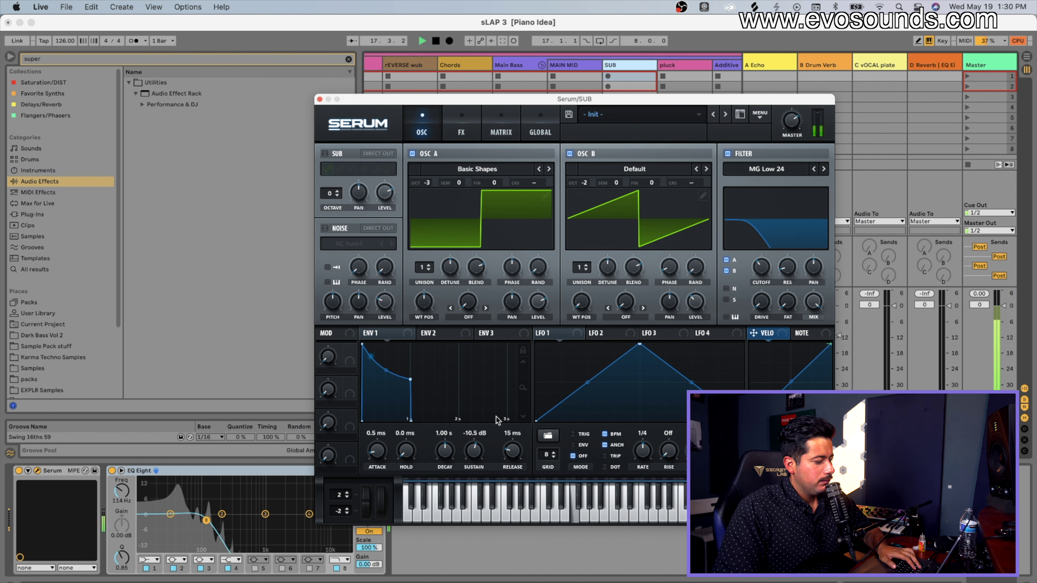
click(320, 99)
Unsolo the Main Bass group and raise its volume to 1.4 dB during playback.
click(510, 435)
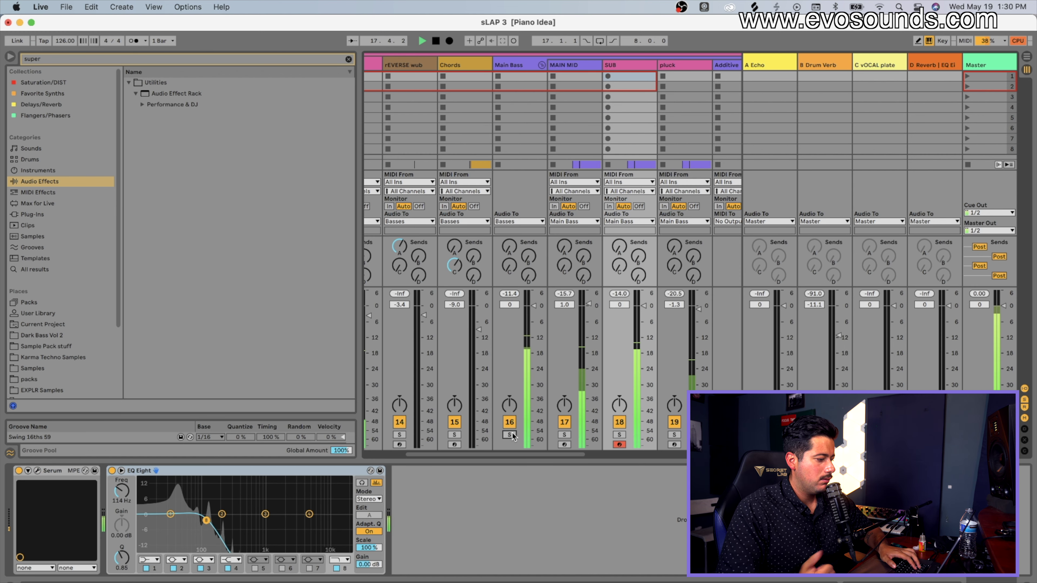
drag(533, 305, 534, 303)
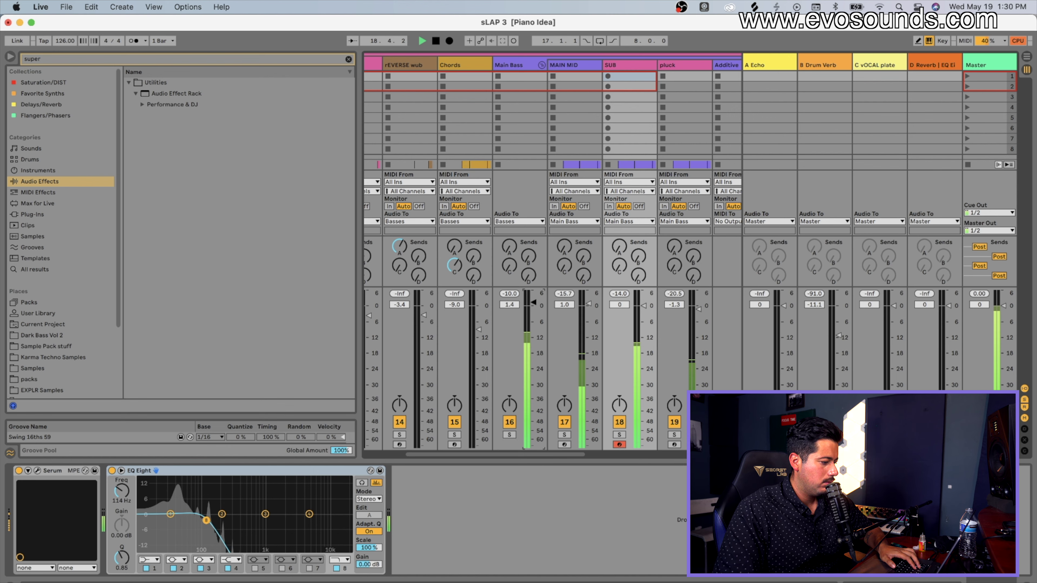
Turn on Supercharger GT on the Main Bass group and add the LFOTool plug-in after it.
click(513, 65)
key(space)
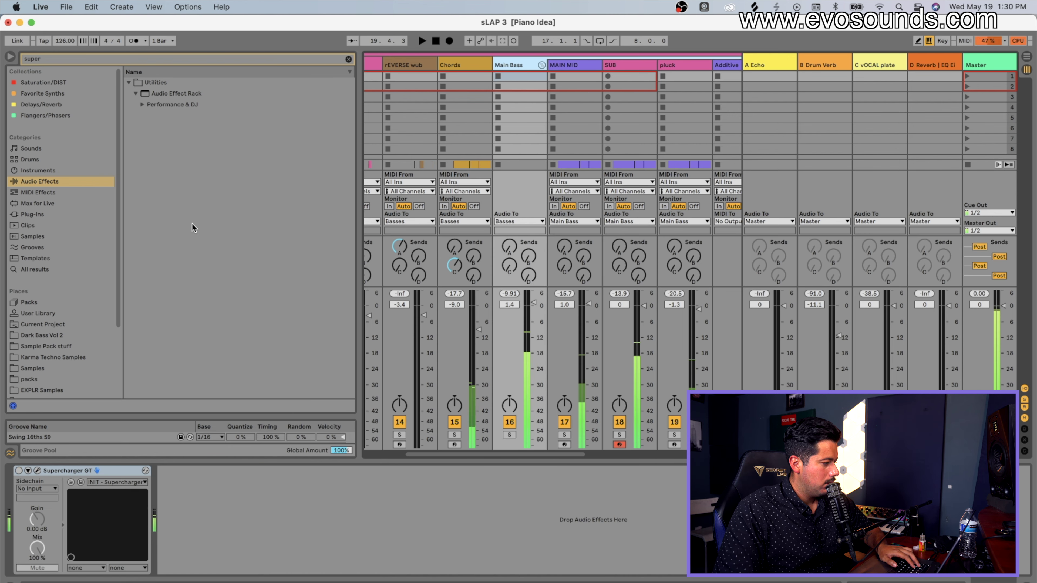
click(348, 60)
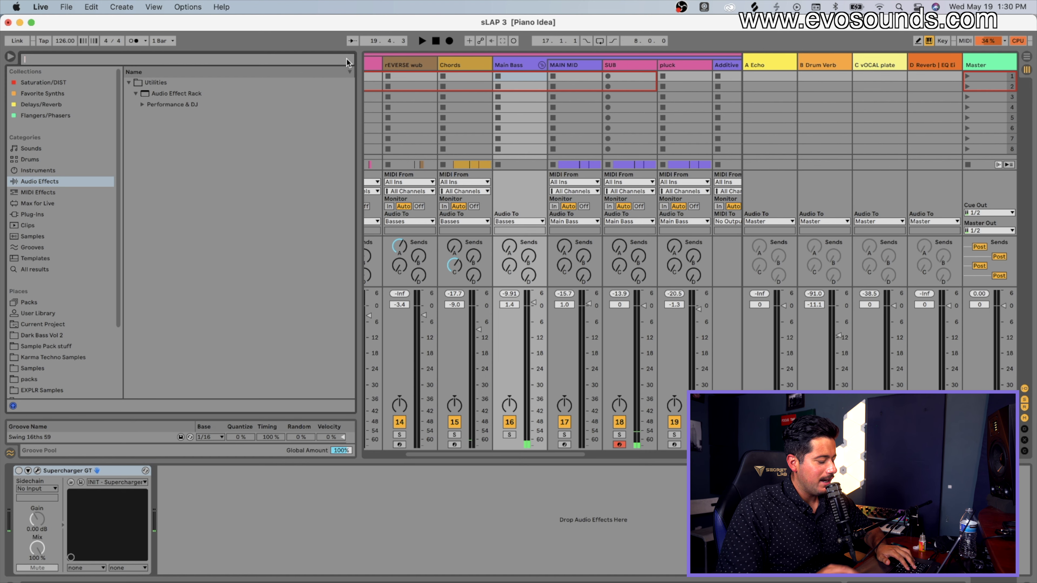
text(lfo)
click(53, 214)
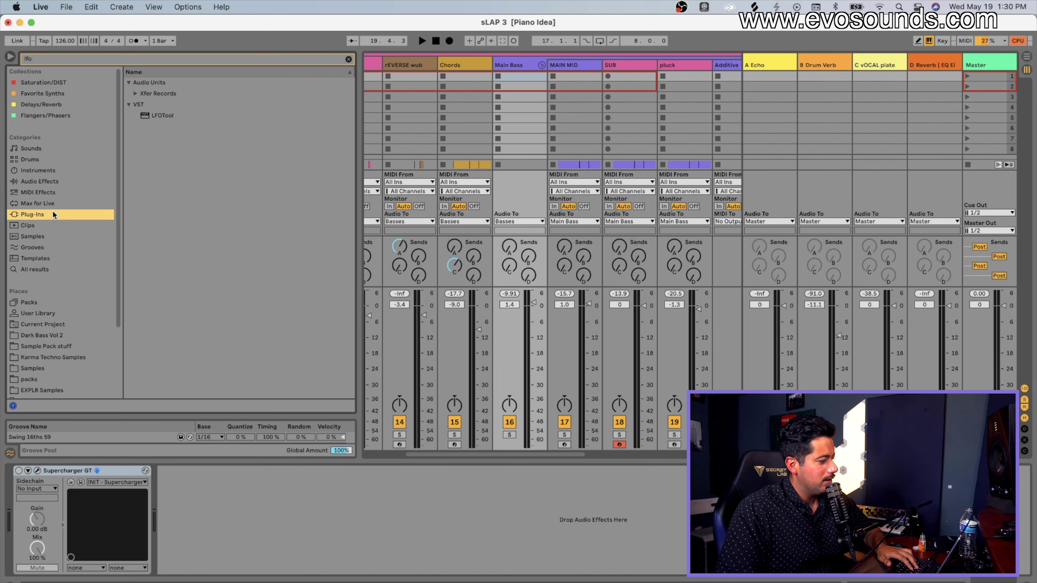
click(19, 471)
drag(147, 116, 186, 469)
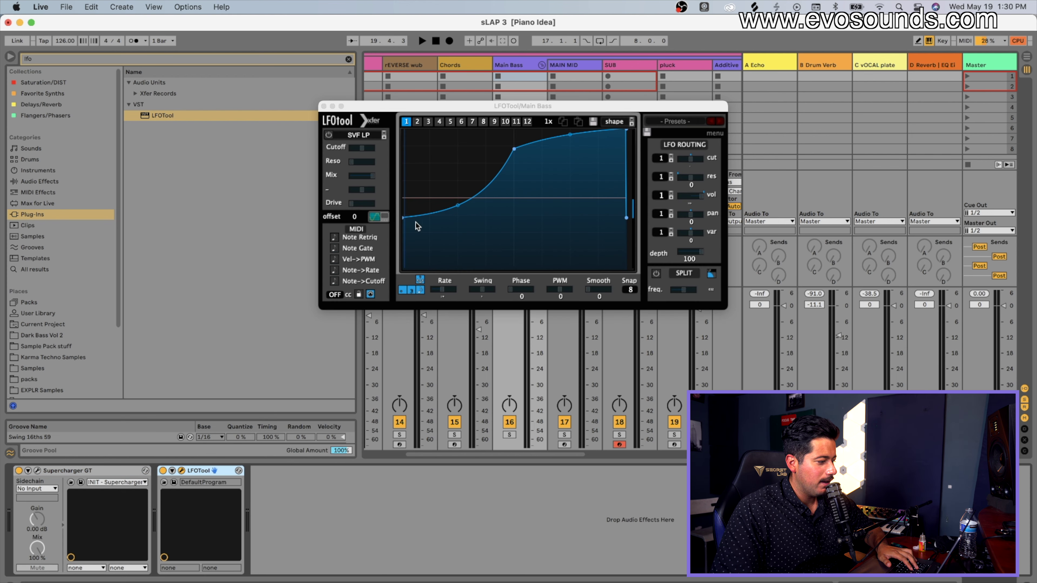
Shape LFOTool's curve to start at zero, reach full level by mid-cycle and stay there until the end, and close it.
click(415, 222)
drag(513, 150, 513, 130)
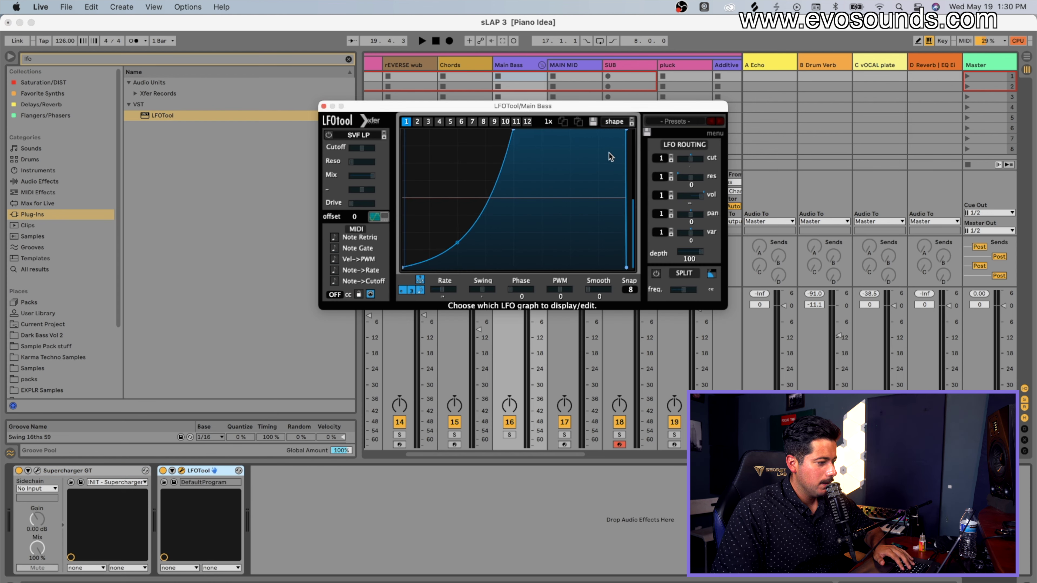
drag(625, 132, 623, 128)
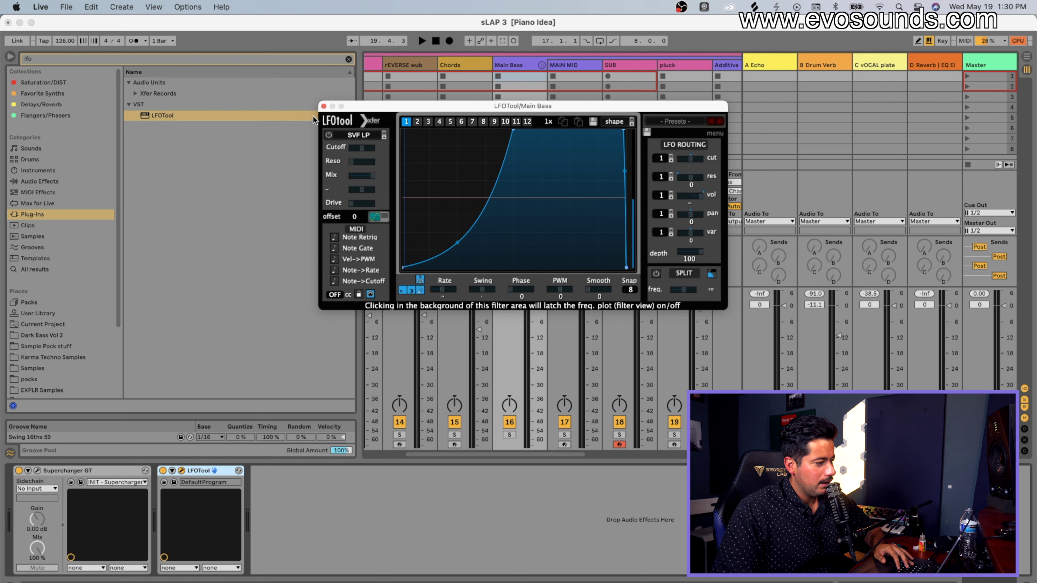
click(323, 106)
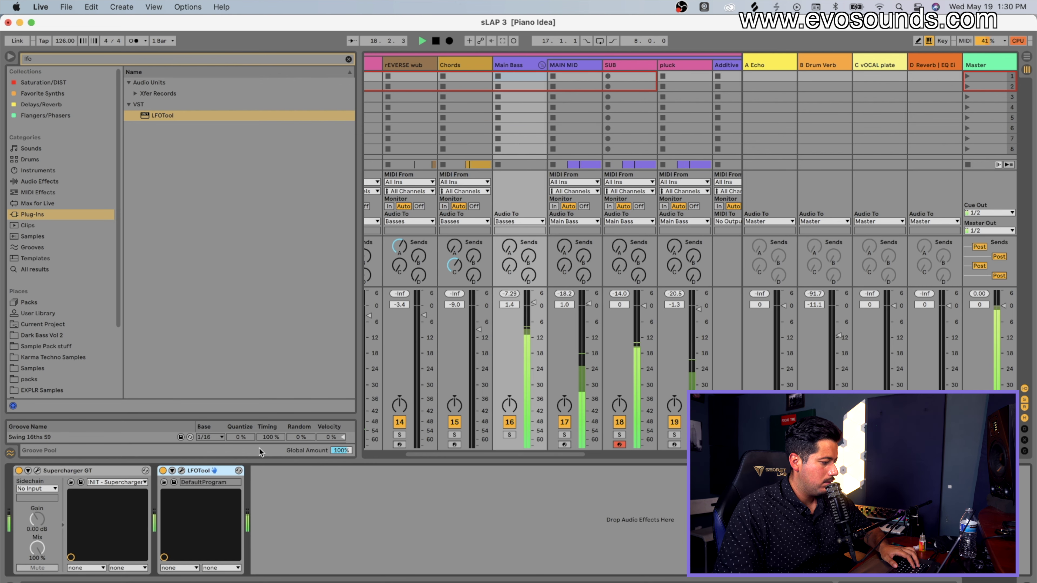
Enable LFOTool's frequency split, adjust its crossover frequency, and solo the Main Bass group to hear the result.
click(183, 471)
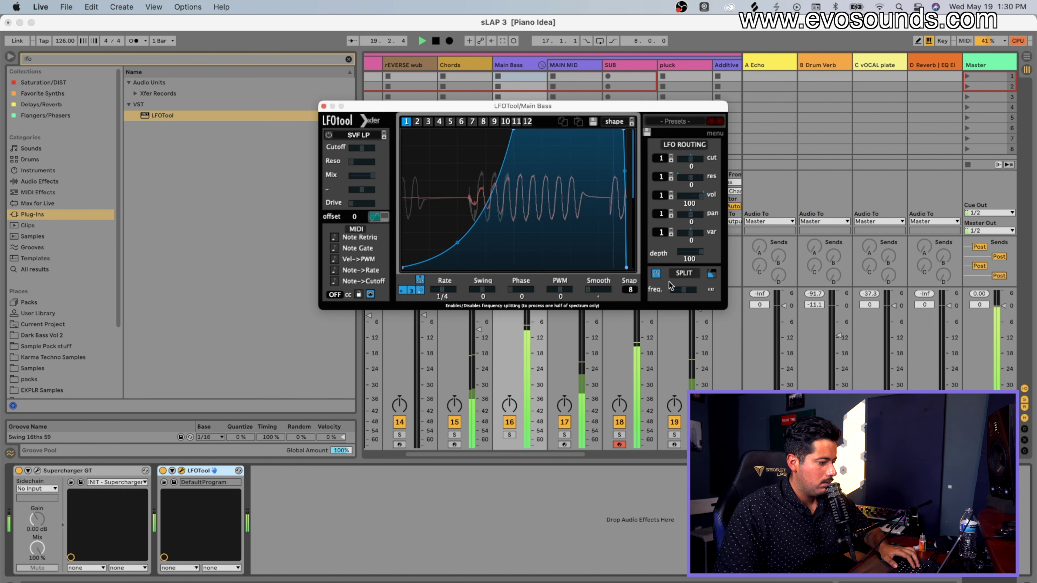
mouse_move(678, 288)
mouse_down()
mouse_move(565, 260)
mouse_move(692, 294)
mouse_move(678, 295)
mouse_up()
click(509, 435)
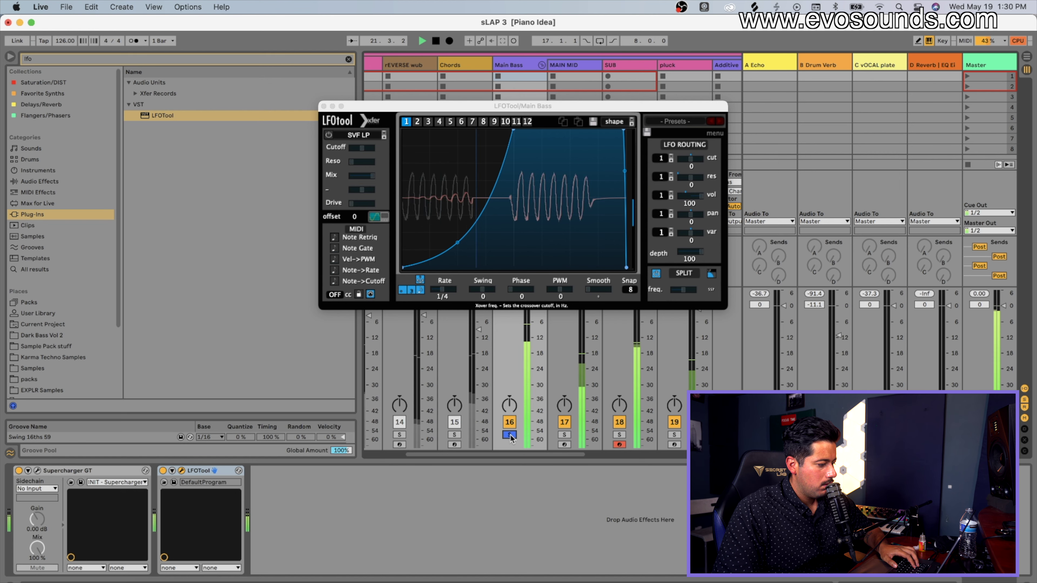
key(space)
key(super+alt+p)
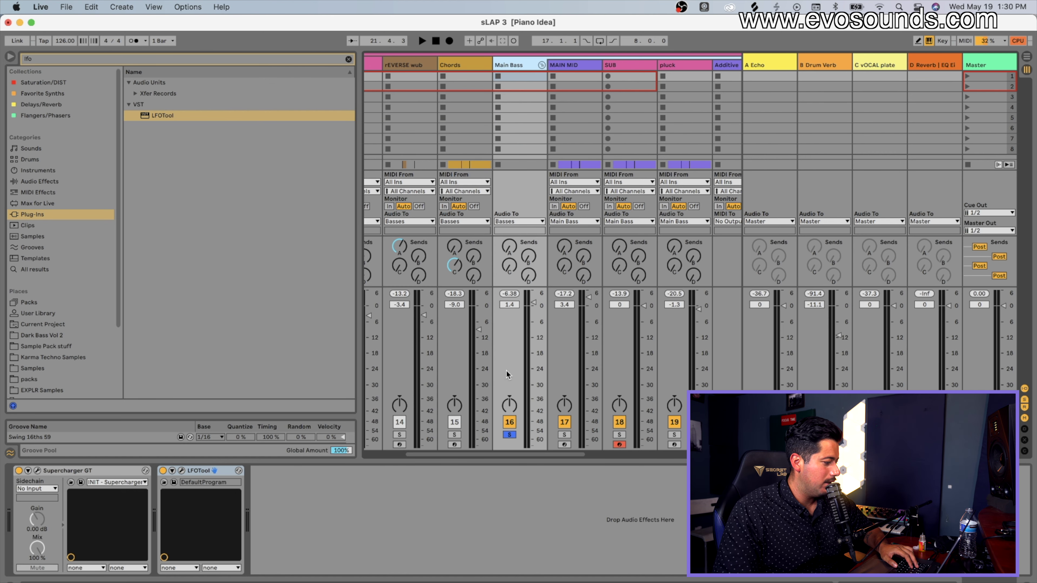
Add a Saturator with 8 dB of drive between Supercharger GT and LFOTool on the Main Bass group.
click(343, 62)
text(SAT)
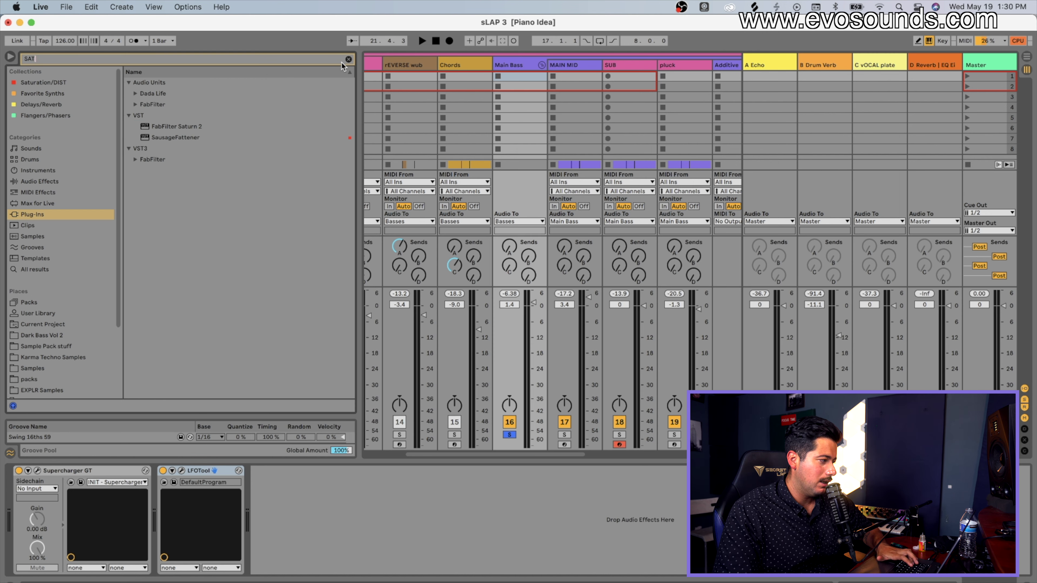
click(70, 181)
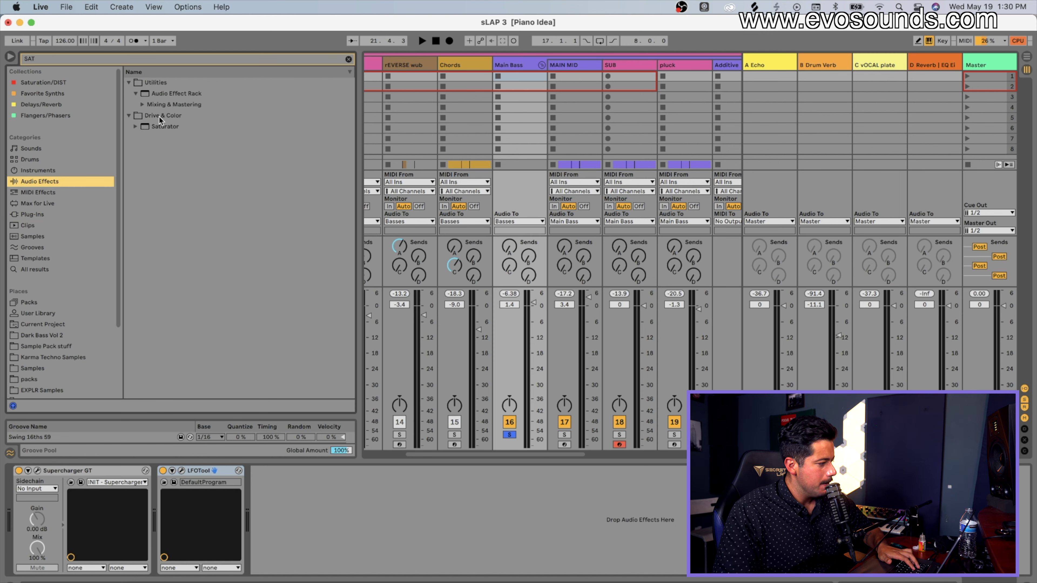
drag(164, 126, 171, 497)
click(178, 503)
Lower the Main Bass group's volume to about -5.6 dB during playback and unsolo it.
key(space)
drag(533, 303, 534, 321)
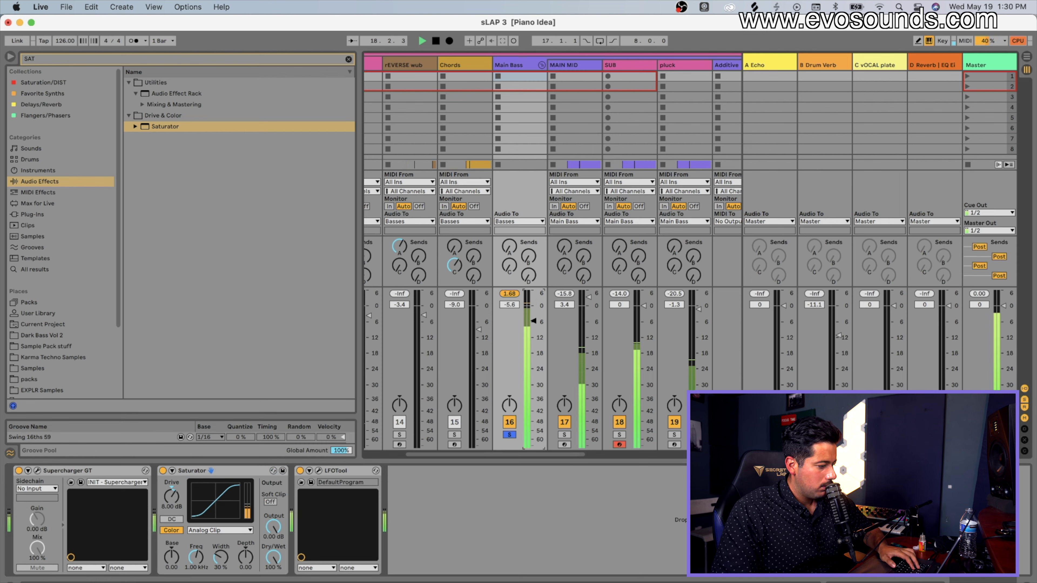
click(507, 436)
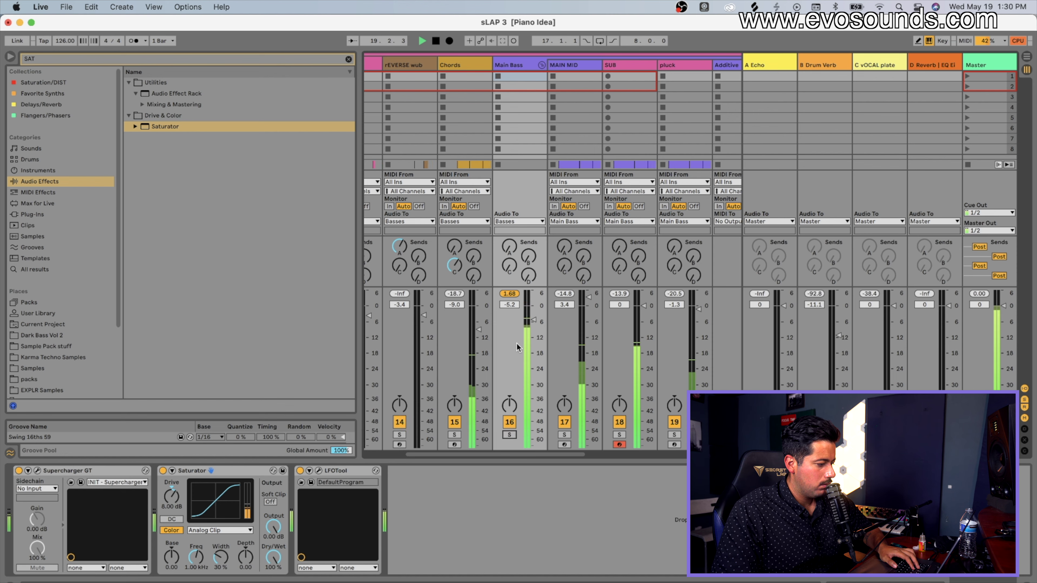
Solo MAIN MID and assign Env 1 to the filter cutoff in its Serum.
click(564, 434)
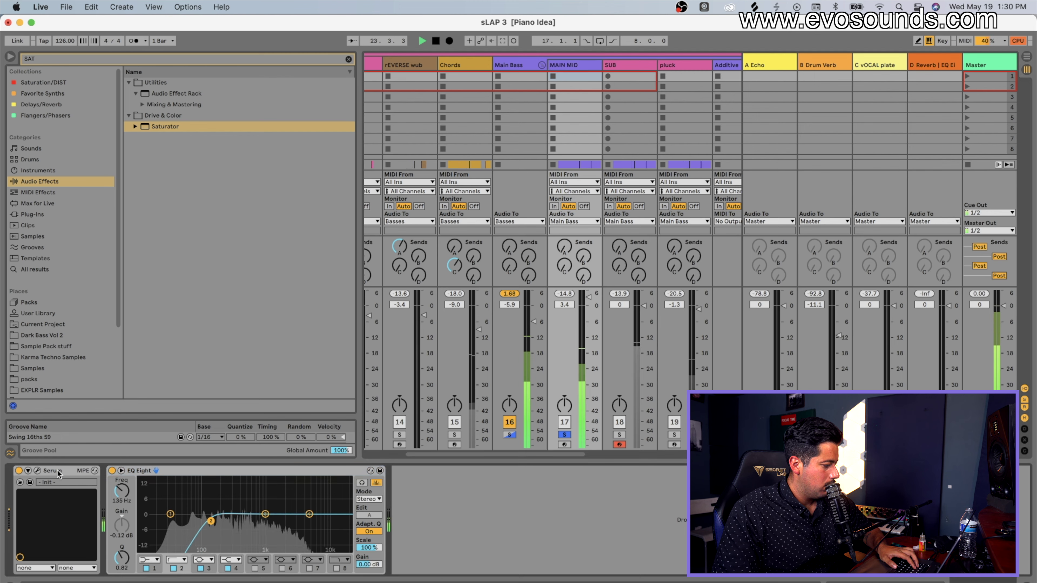
click(37, 471)
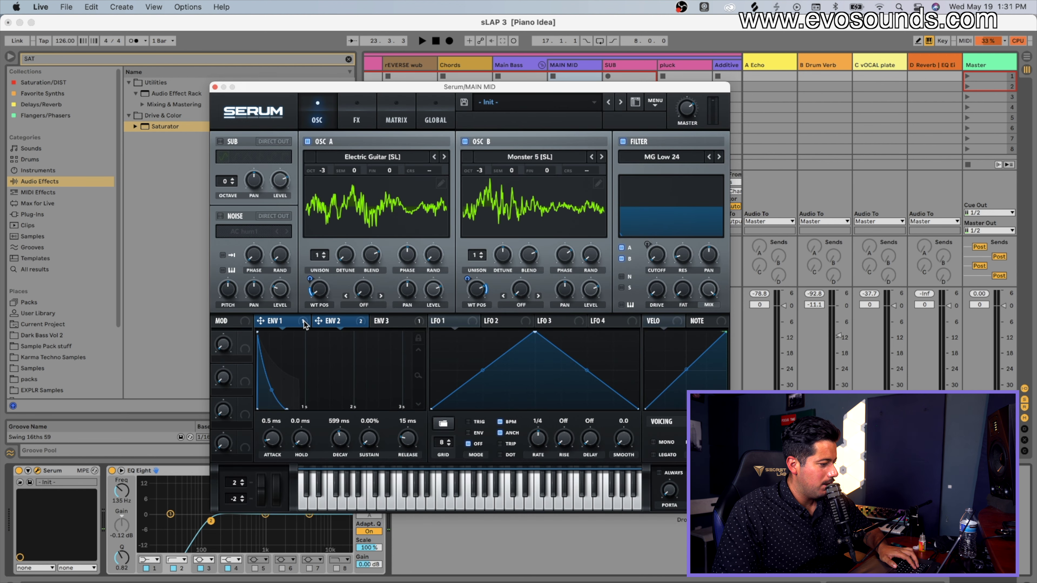
drag(260, 320, 656, 255)
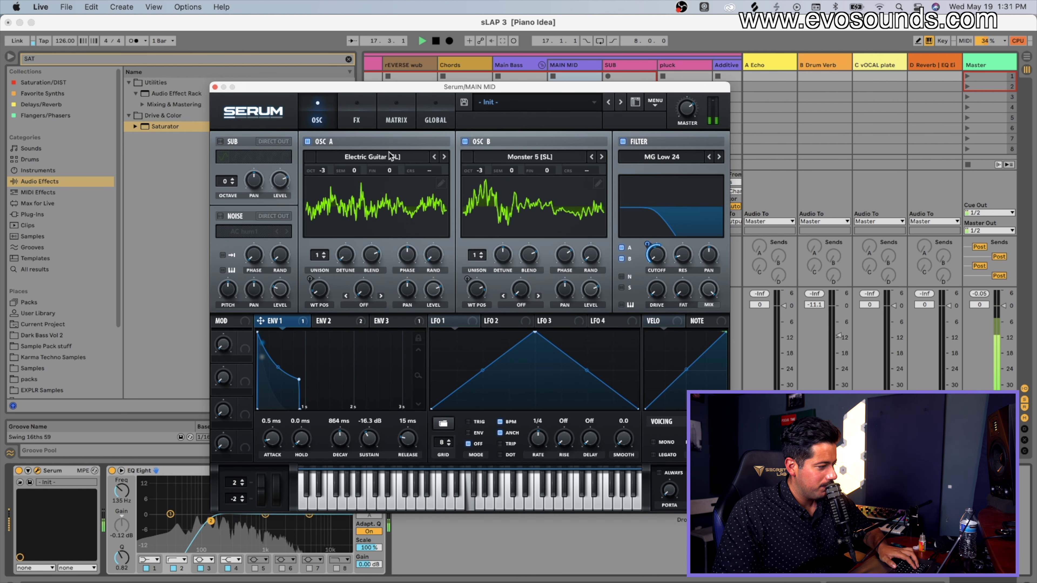
Turn on the compressor in MAIN MID's Serum effects and return to the oscillator view.
click(354, 119)
click(223, 247)
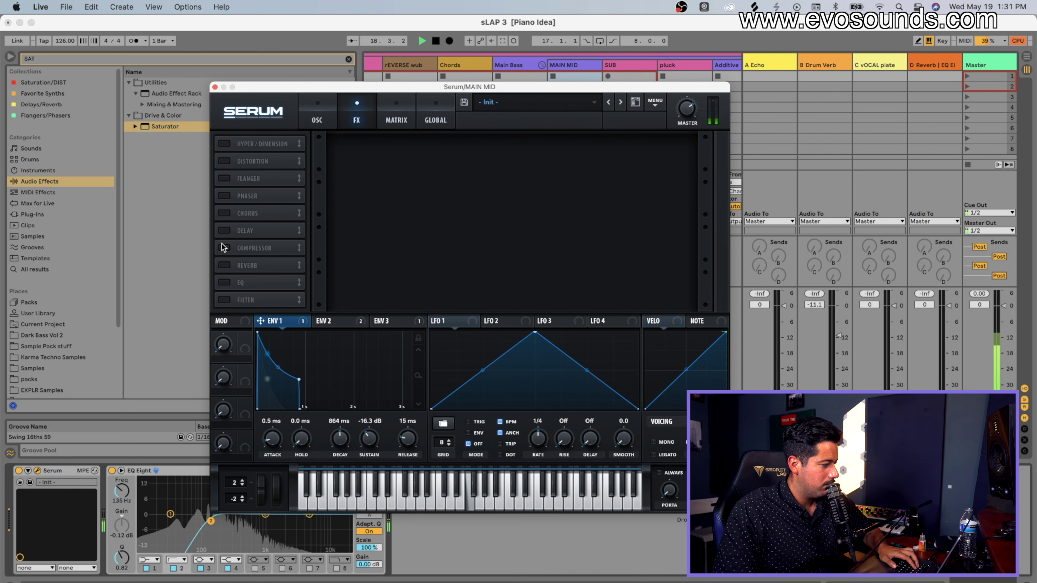
click(328, 122)
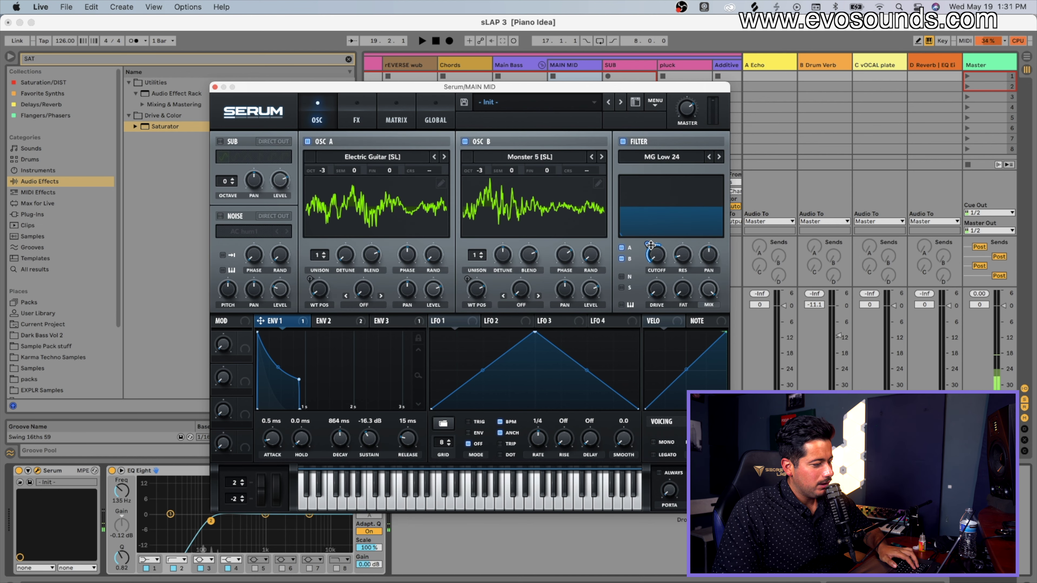
Set Env 1's modulation of the filter cutoff to 68 during playback and close MAIN MID's Serum.
key(space)
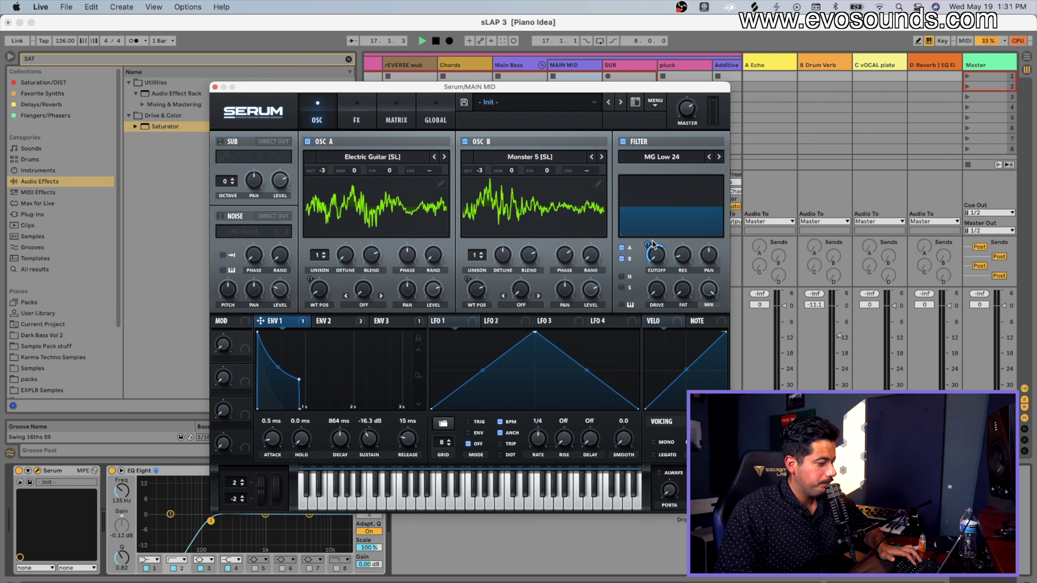
drag(646, 245, 645, 241)
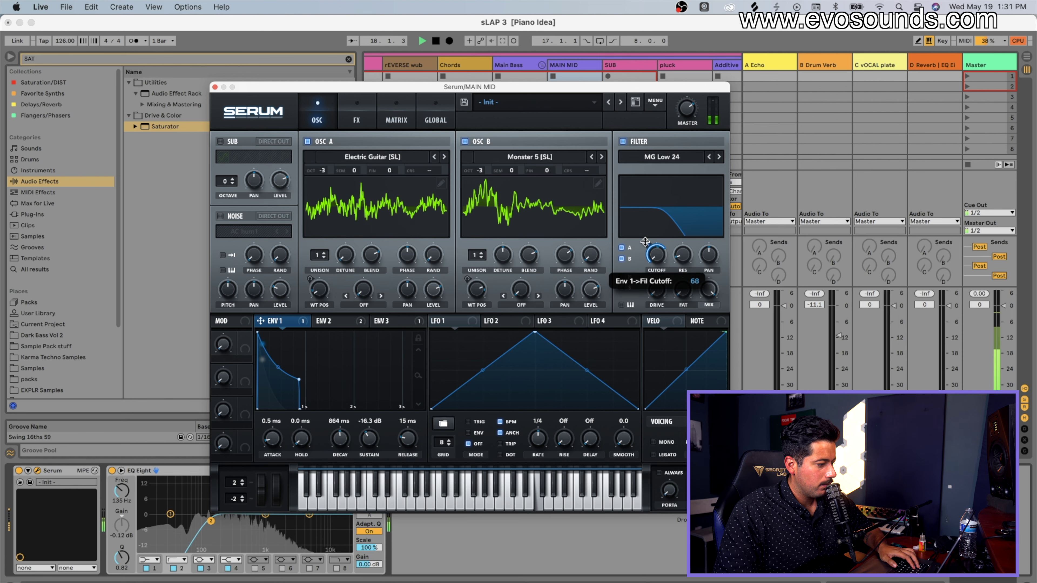
key(space)
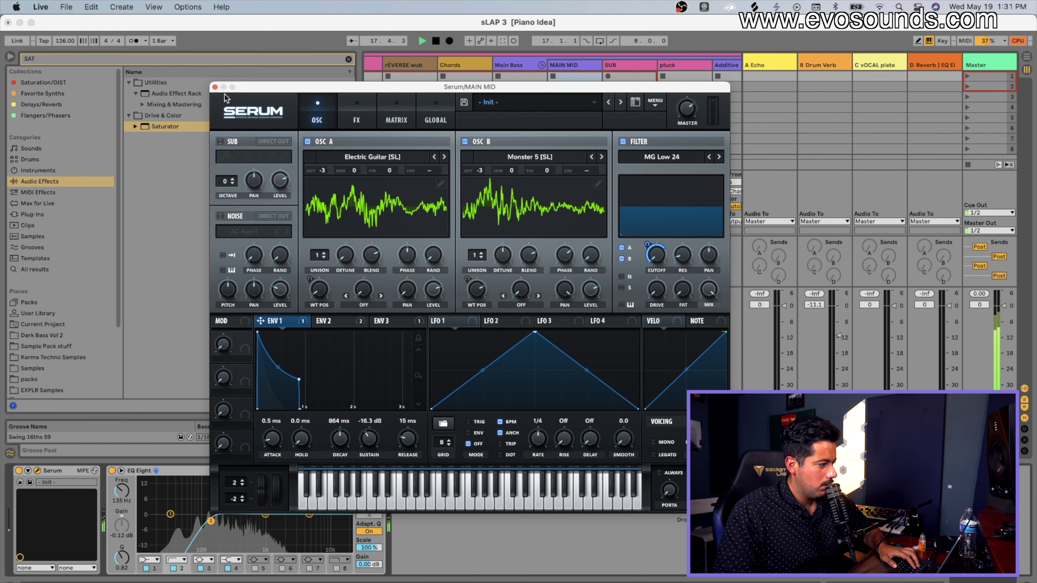
click(215, 86)
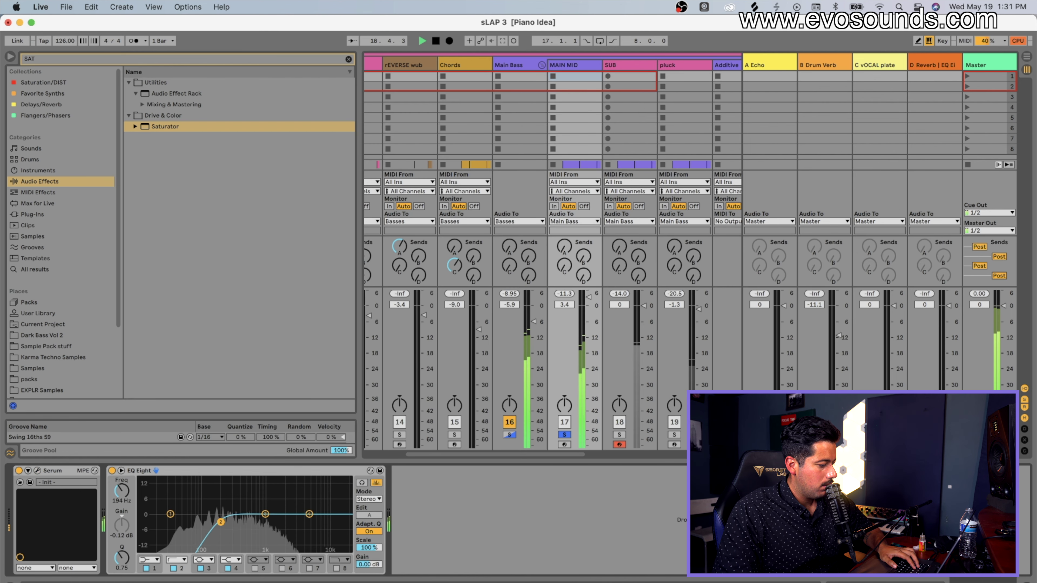
Unsolo MAIN MID and raise its EQ Eight low cut to 375 Hz.
click(565, 435)
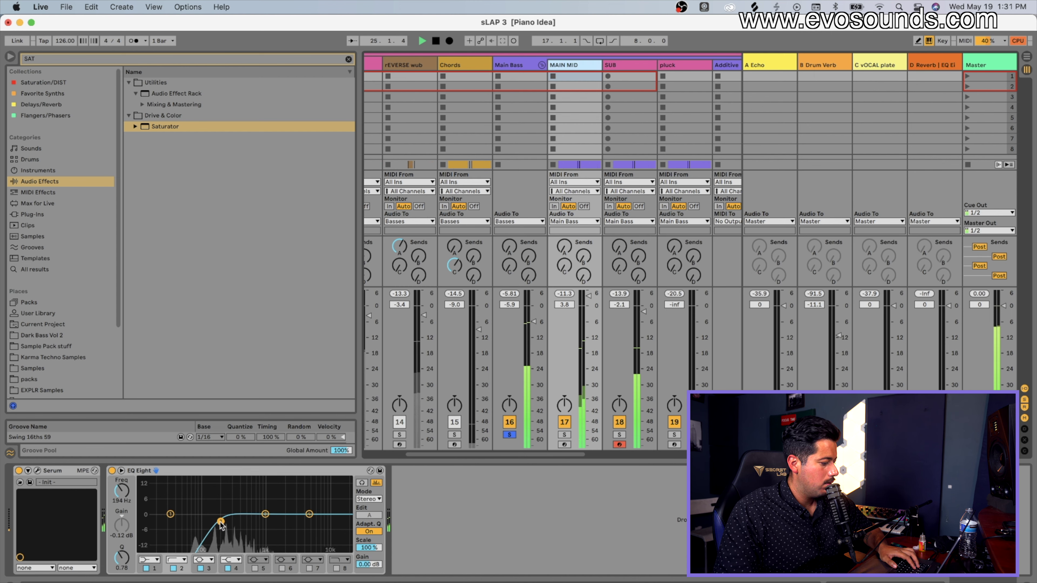
drag(221, 525, 239, 522)
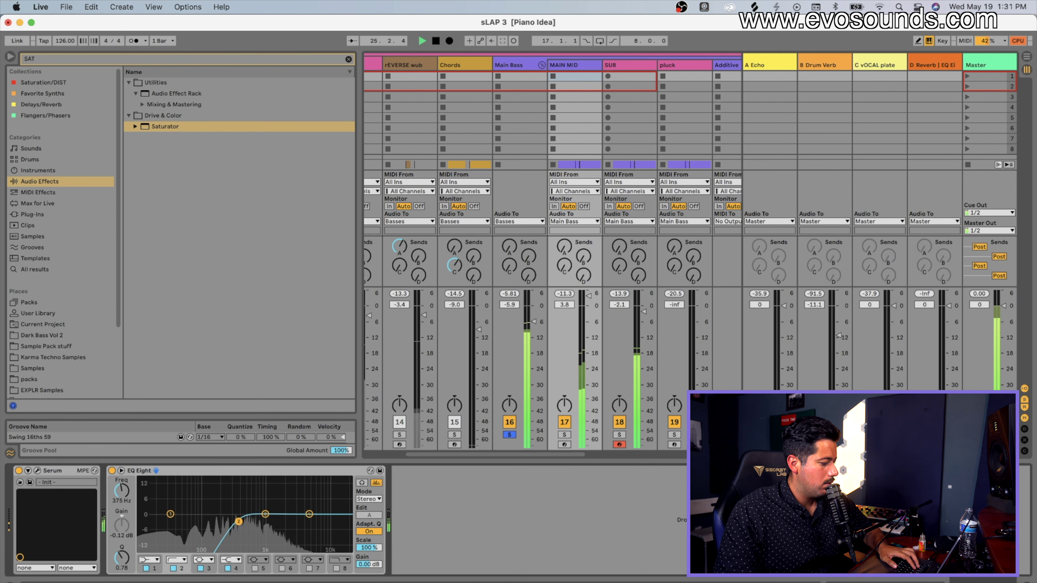
Unsolo the Main Bass group, and lower SUB's volume to -3.7 dB and Main Bass's volume to -9.0 dB.
click(511, 434)
drag(628, 313, 627, 319)
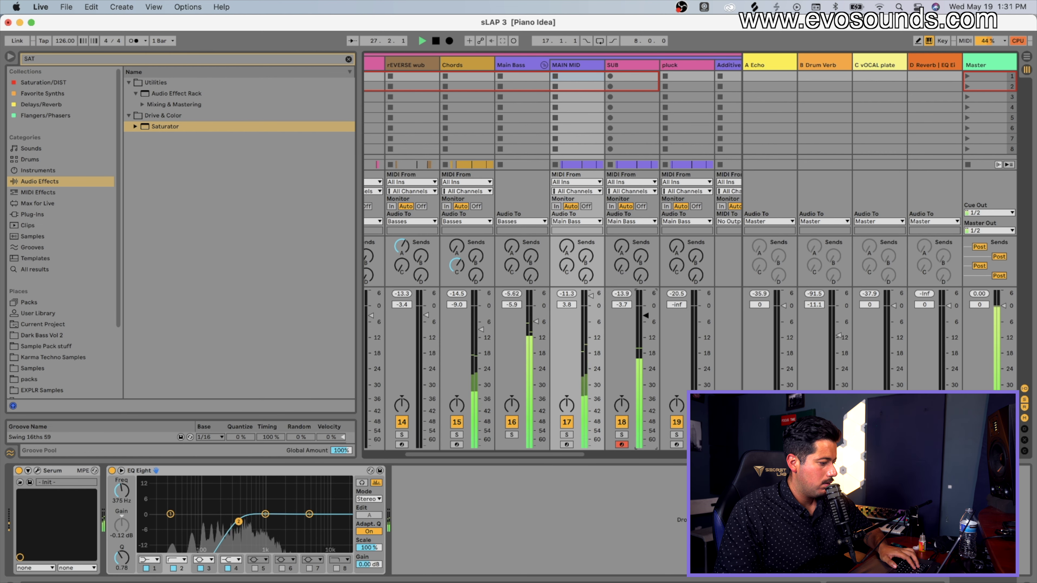
drag(538, 323, 537, 309)
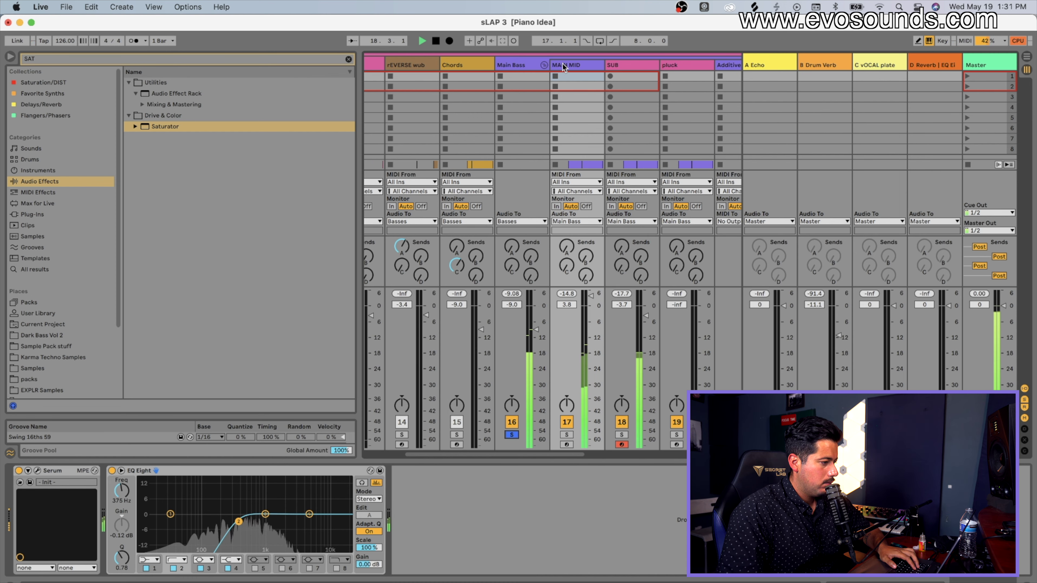
Lower the EQ Eight low cut on MAIN MID to 116 Hz.
click(563, 66)
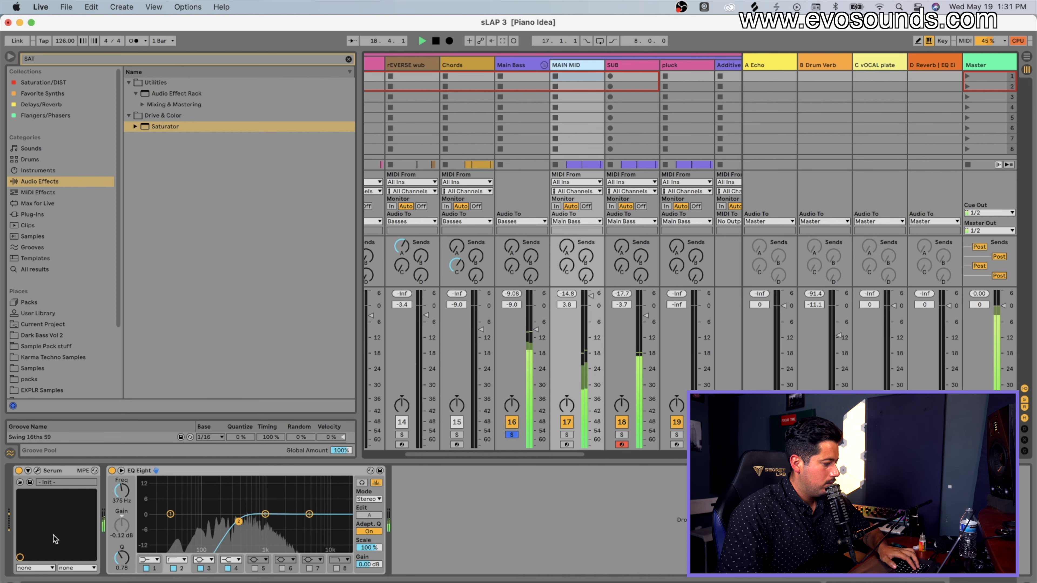
drag(239, 522, 206, 523)
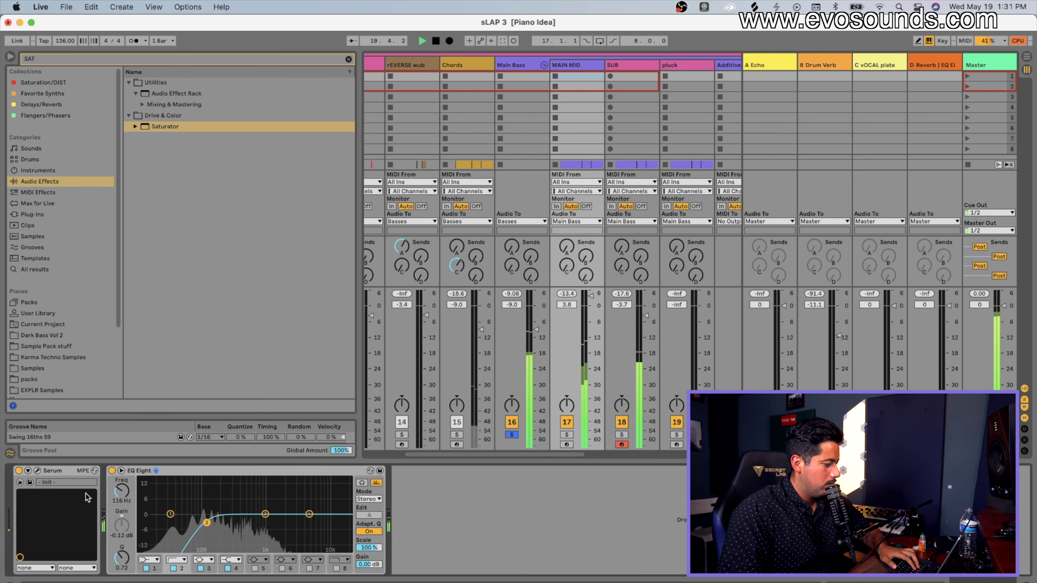
Change oscillator A's wavetable in MAIN MID's Serum to FFT_Add_2nds from the Spectral category.
click(37, 471)
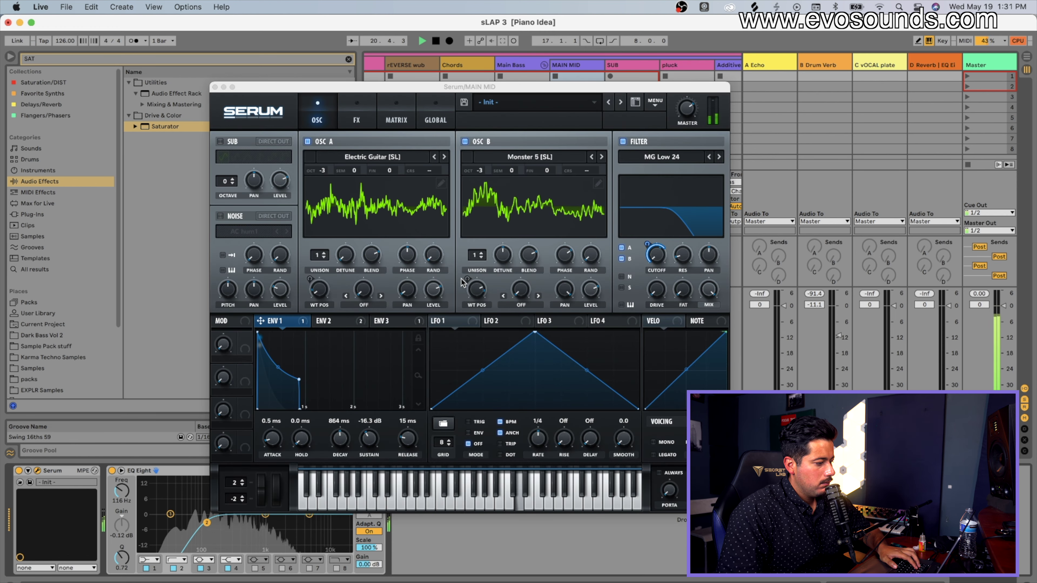
key(space)
click(415, 158)
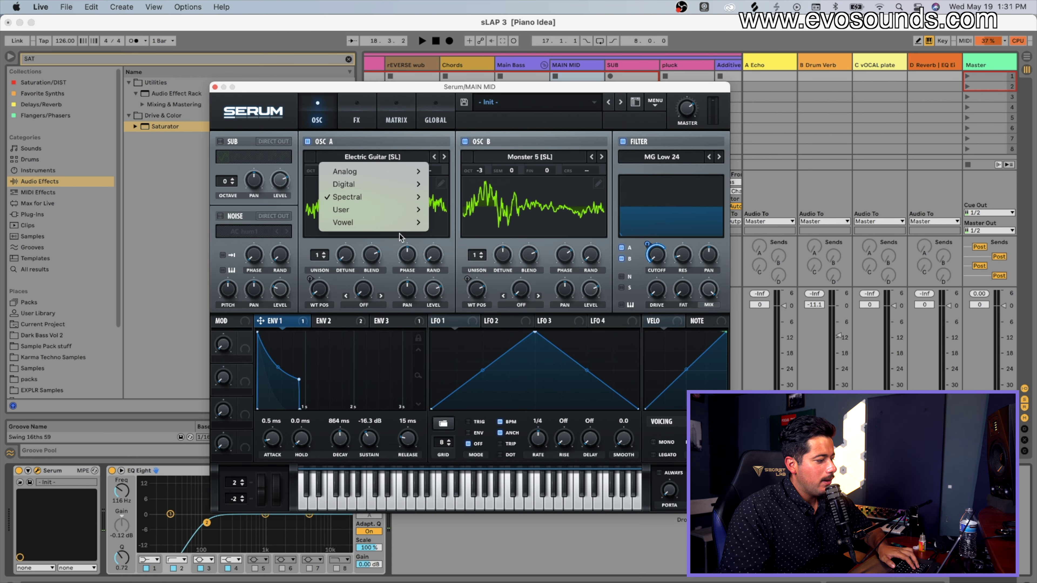
mouse_move(415, 197)
click(462, 174)
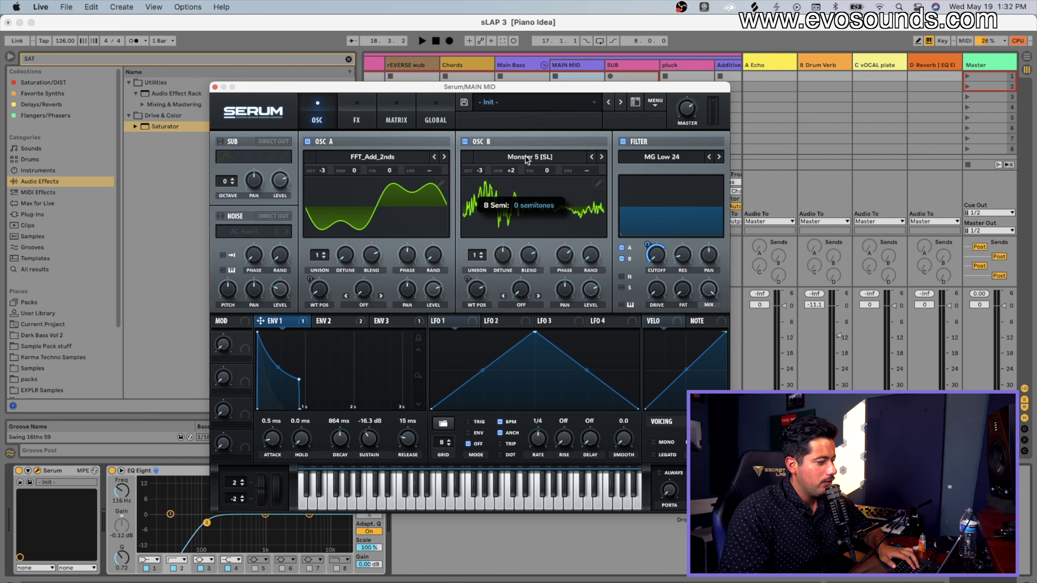
Tune oscillator B to +7 semitones and octave -1, and fine-tune Env 1's modulation of the filter cutoff.
drag(526, 157, 531, 143)
drag(489, 171, 496, 161)
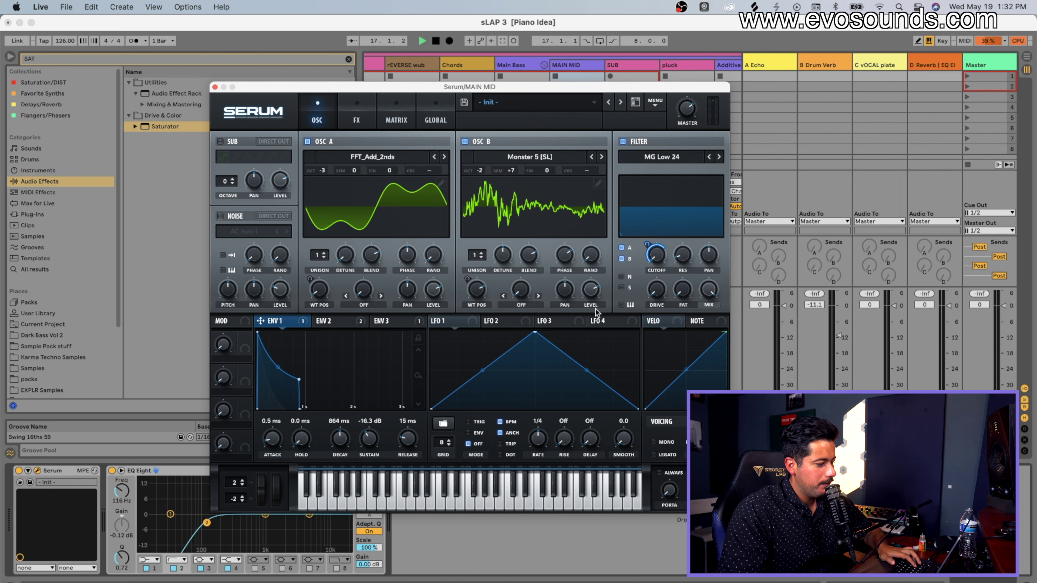
right_click(648, 244)
drag(649, 243, 648, 244)
drag(486, 171, 495, 160)
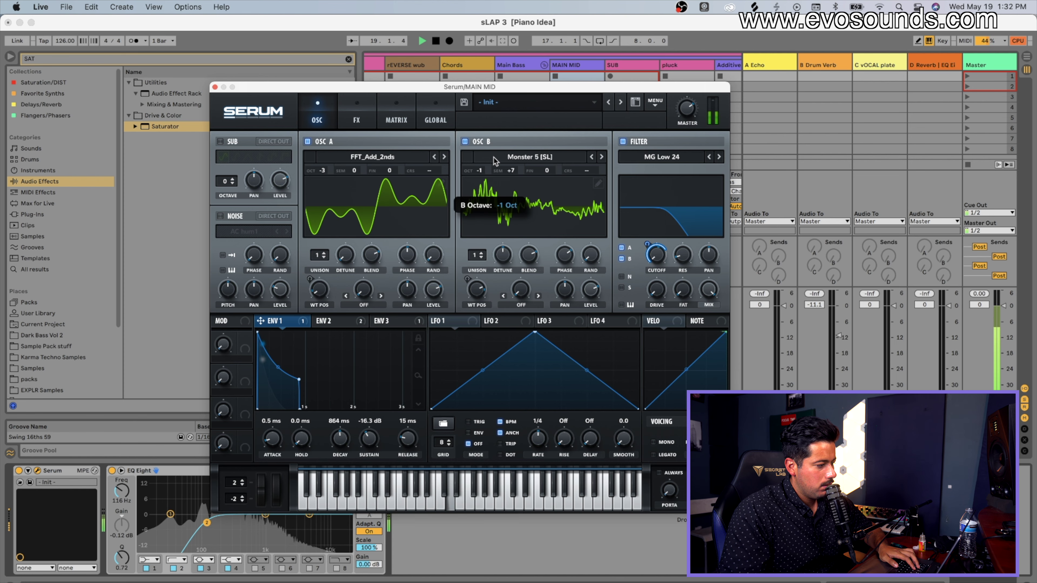
Change oscillator B's wavetable in MAIN MID's Serum to Evol Sweep and turn down its wavetable position.
click(496, 159)
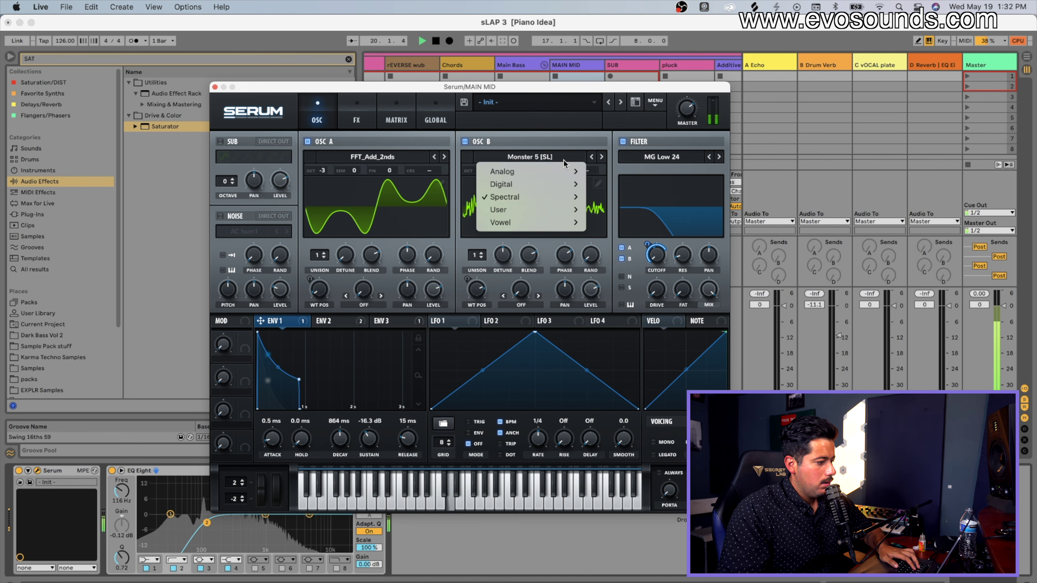
mouse_move(555, 184)
click(636, 218)
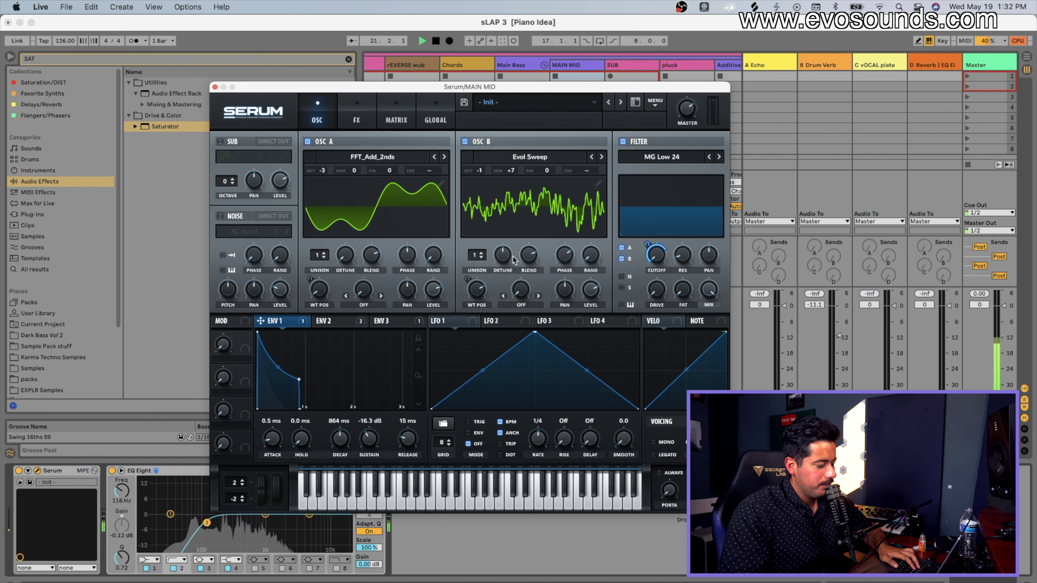
drag(479, 290, 478, 327)
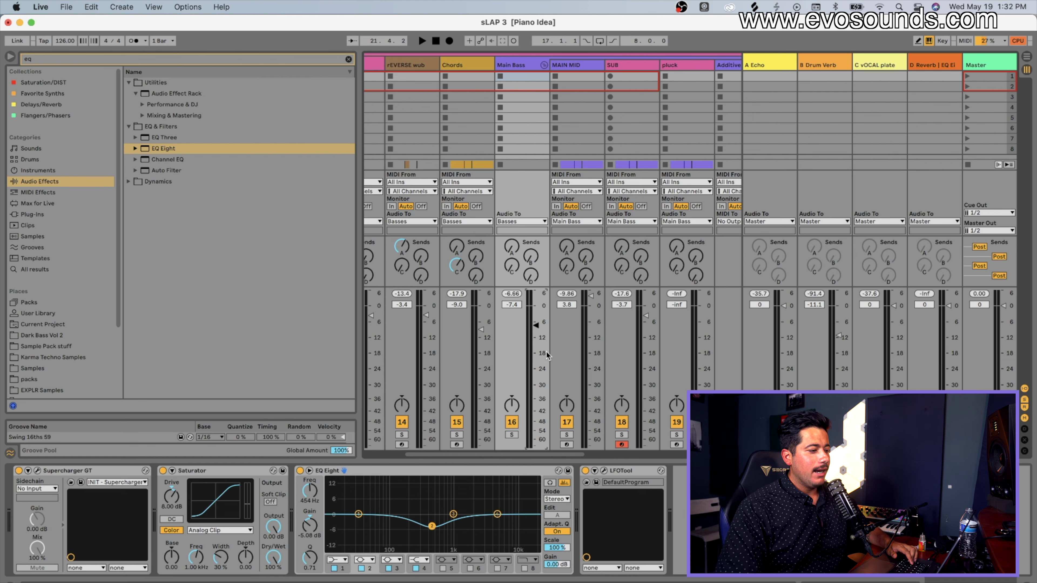
Solo the Main Bass group and reduce its EQ Eight mid dip to -1.38 dB at 539 Hz.
click(629, 62)
click(591, 65)
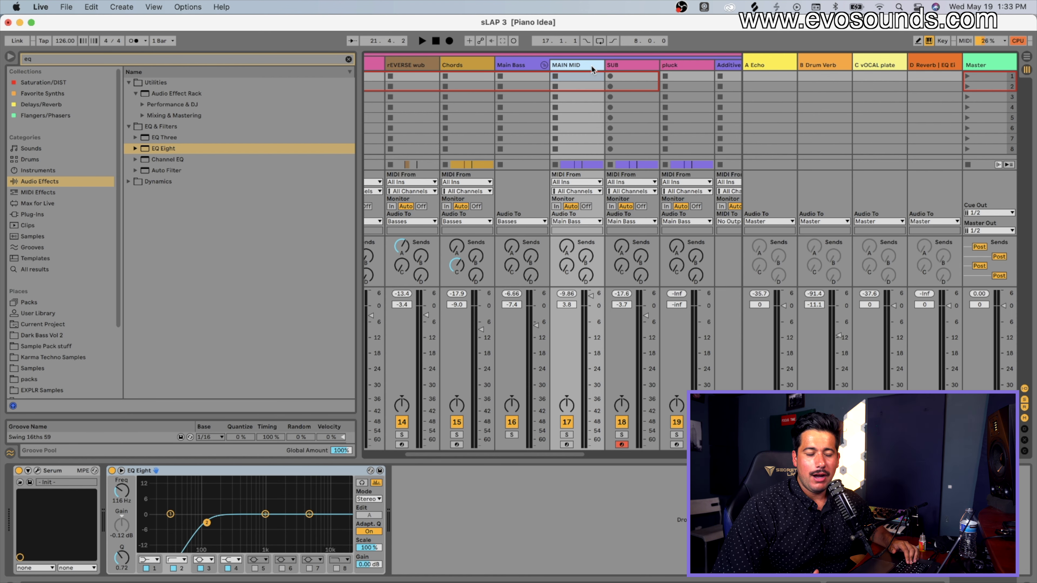
click(535, 68)
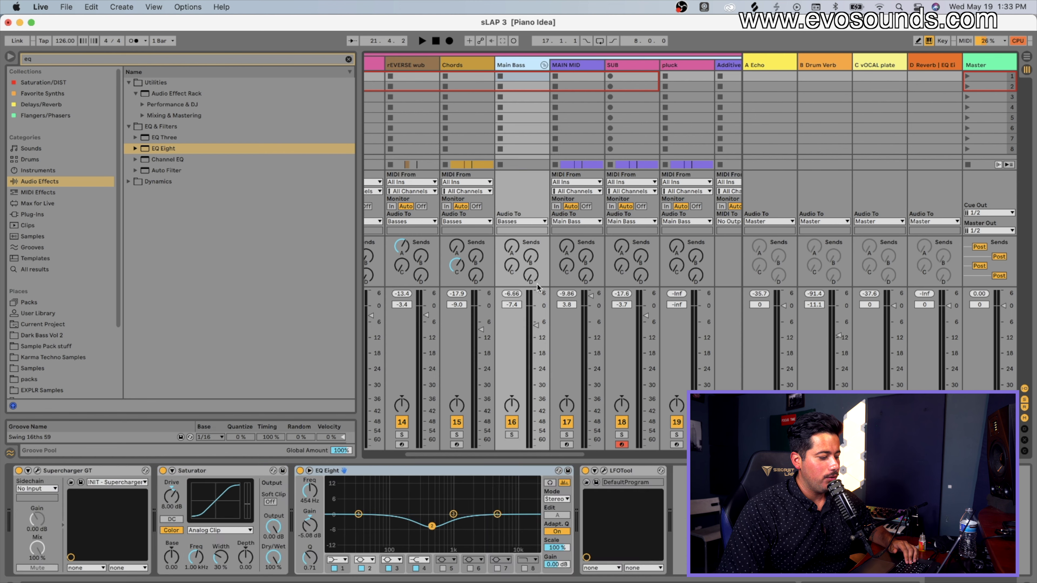
click(515, 436)
drag(441, 518, 436, 512)
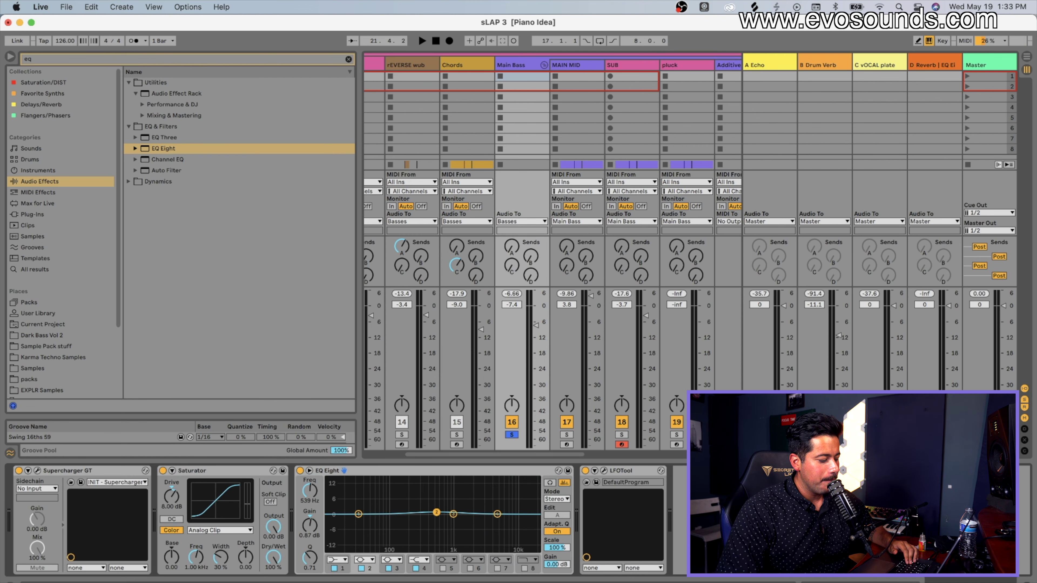
Lower the Saturator drive on the Main Bass group to about 5.6 dB.
click(622, 77)
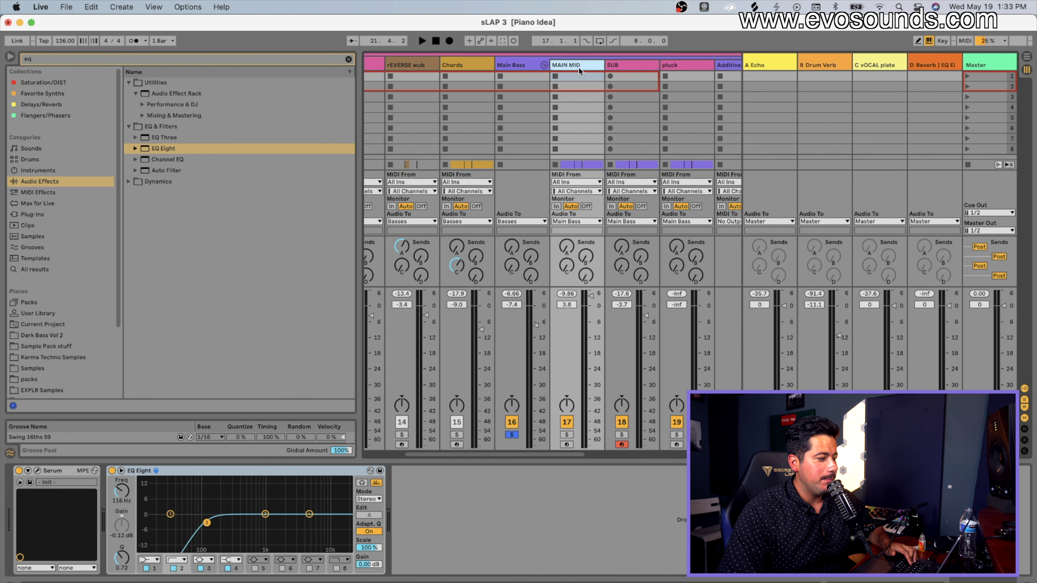
click(529, 65)
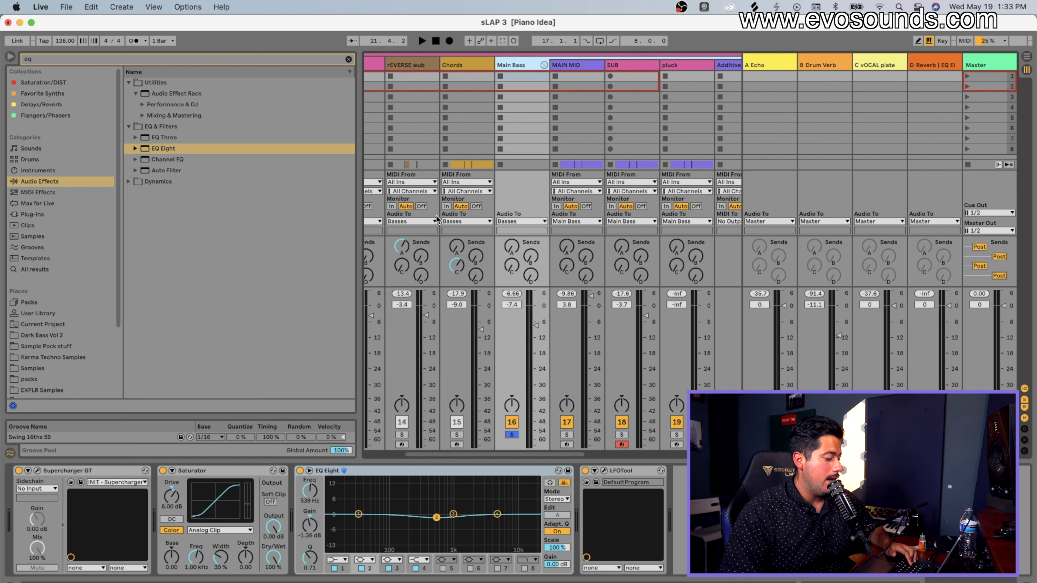
drag(170, 505, 170, 514)
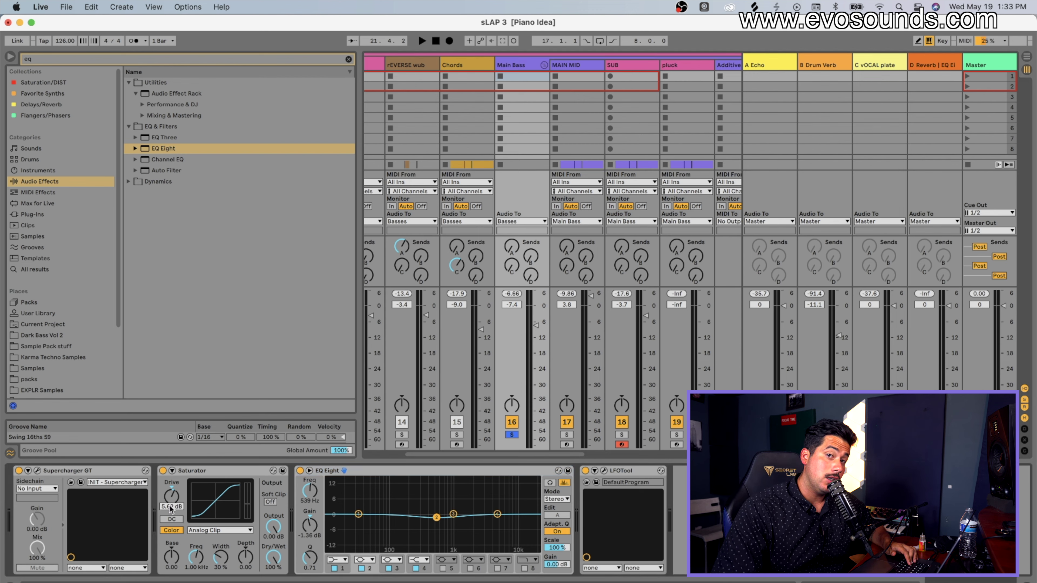